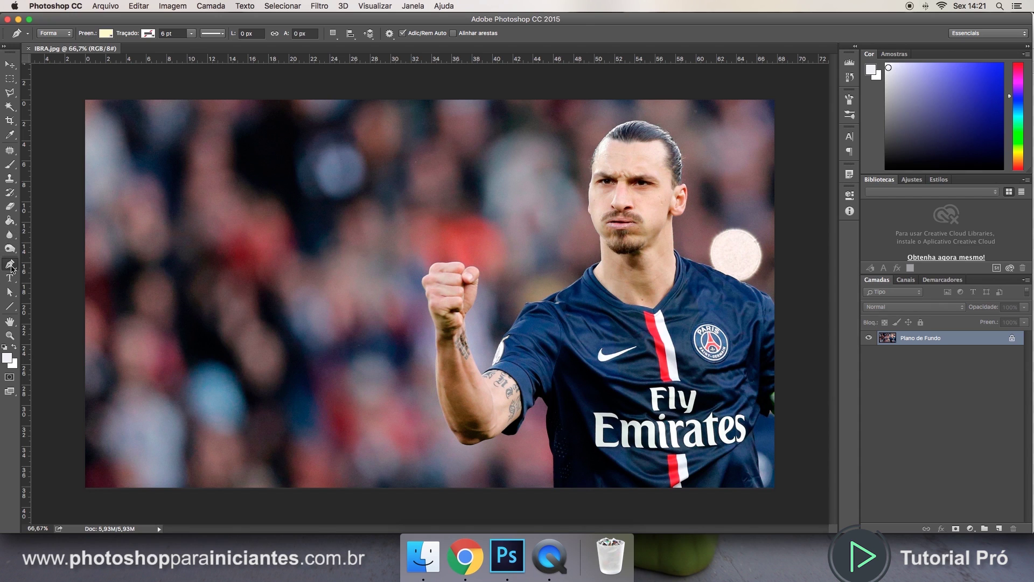
Step: Set up the Pen tool in Forma (shape) mode with no fill and check its stroke options
right_click(12, 268)
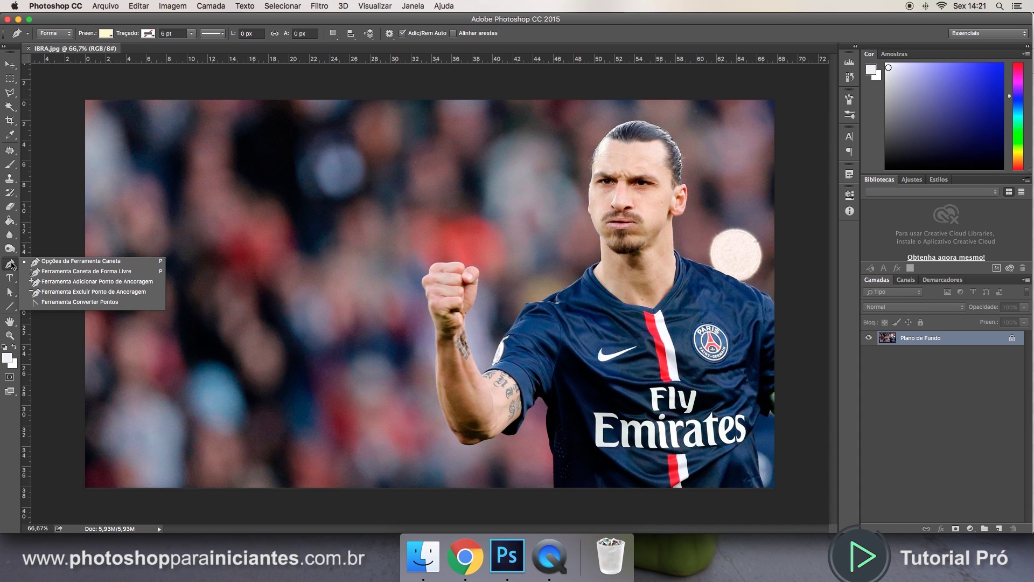
click(58, 262)
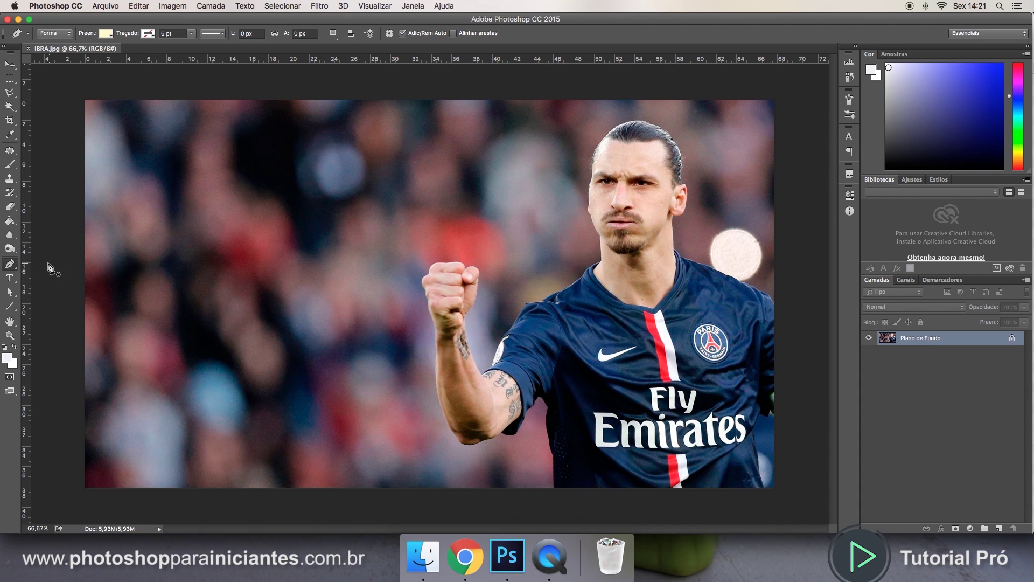
click(70, 36)
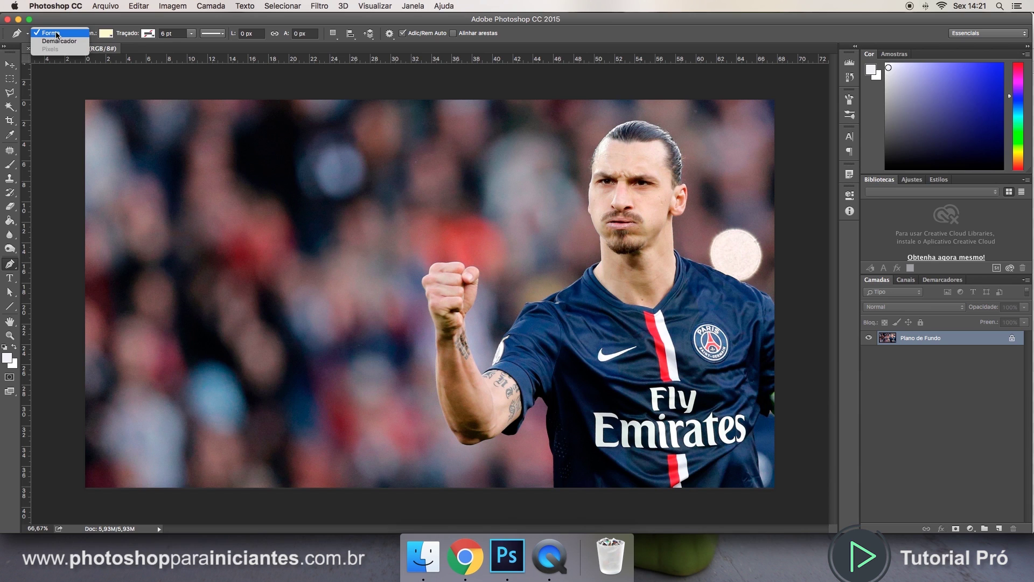
click(60, 33)
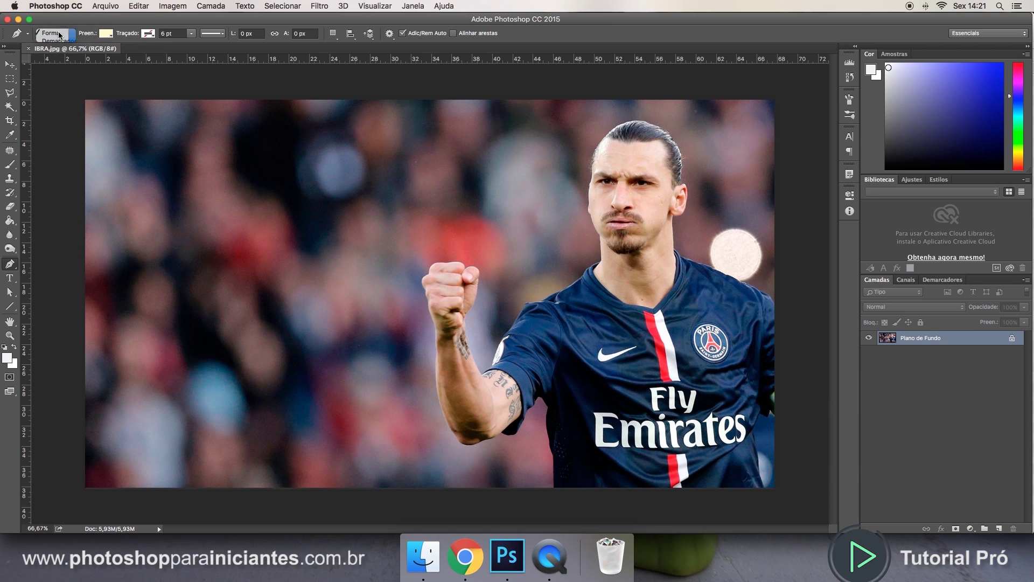
click(108, 34)
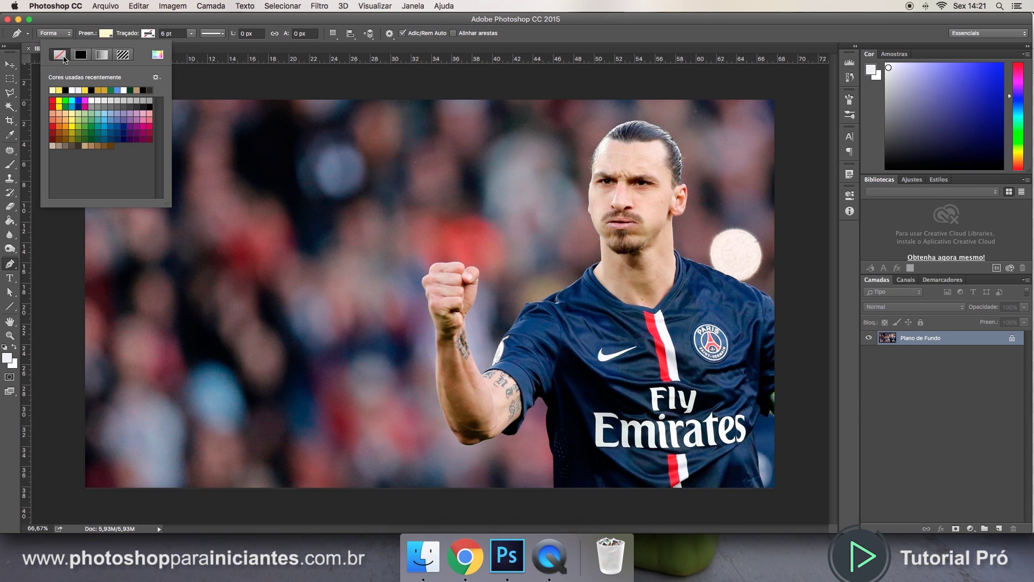
click(59, 54)
click(117, 19)
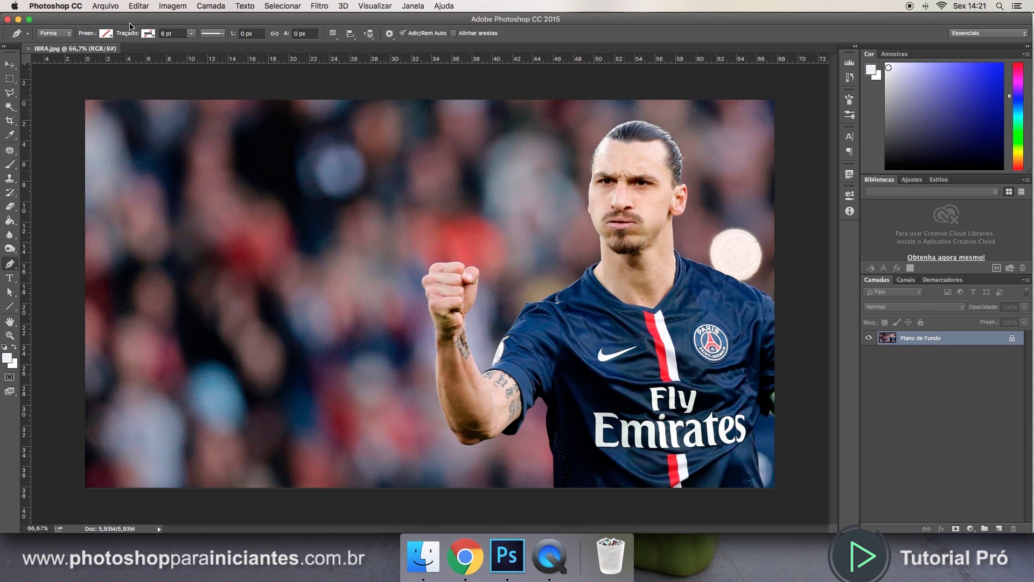
click(148, 34)
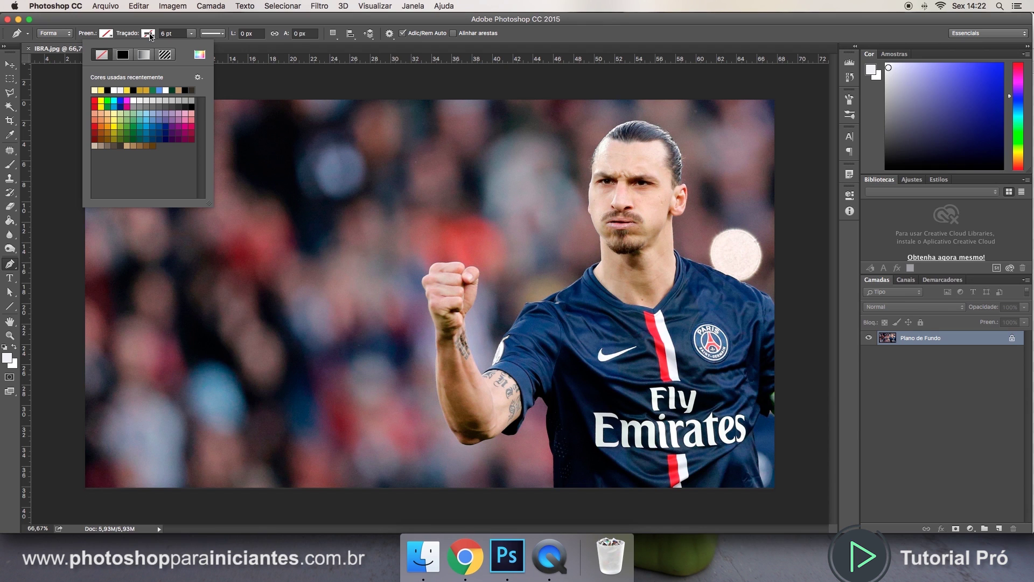
click(149, 34)
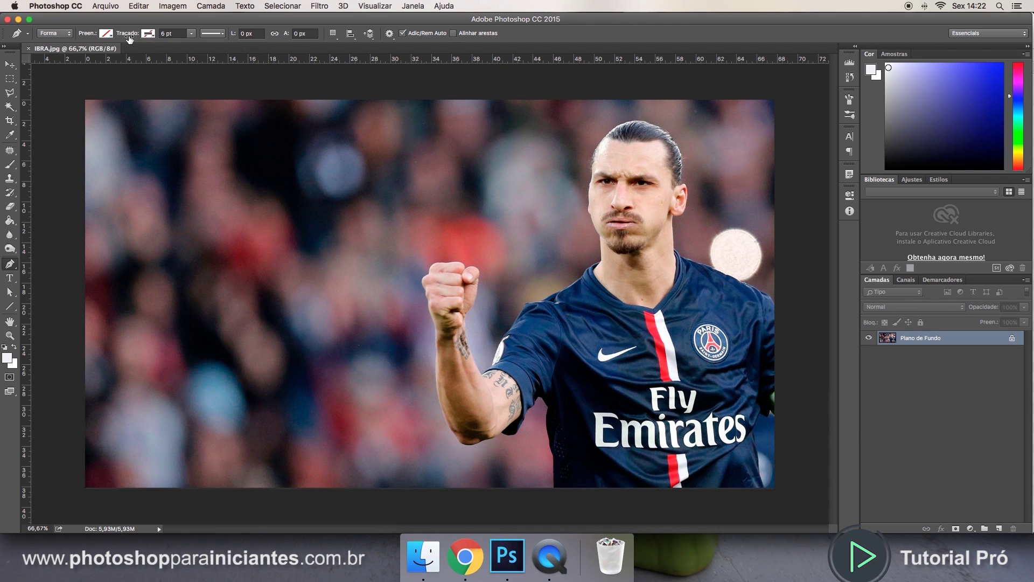
click(106, 33)
click(106, 33)
Step: Start a pen path at the top of the raised fist and trace its outer edge down to the wrist
scroll(606, 330, up, 5)
scroll(318, 309, left, 3)
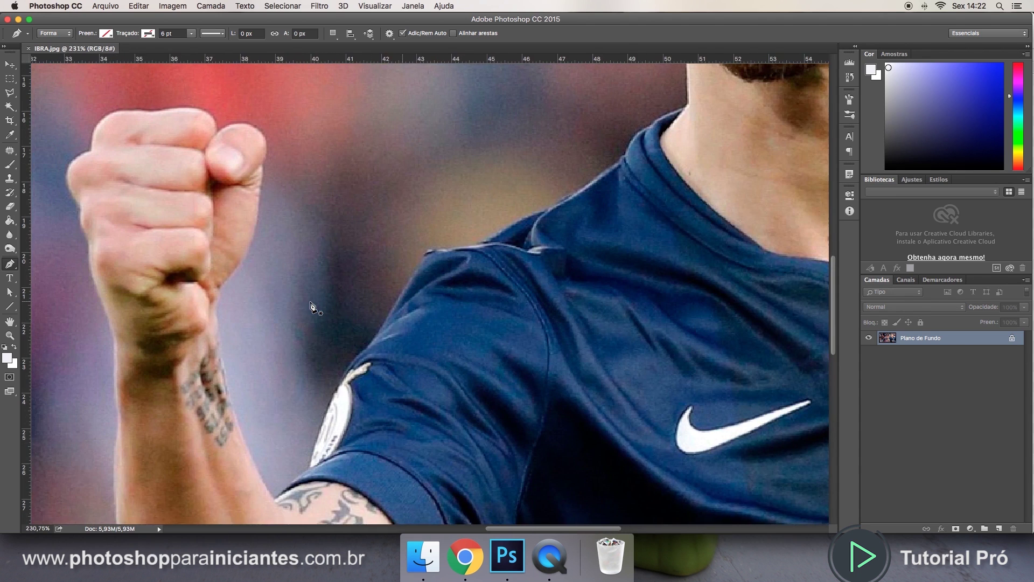
scroll(312, 307, left, 3)
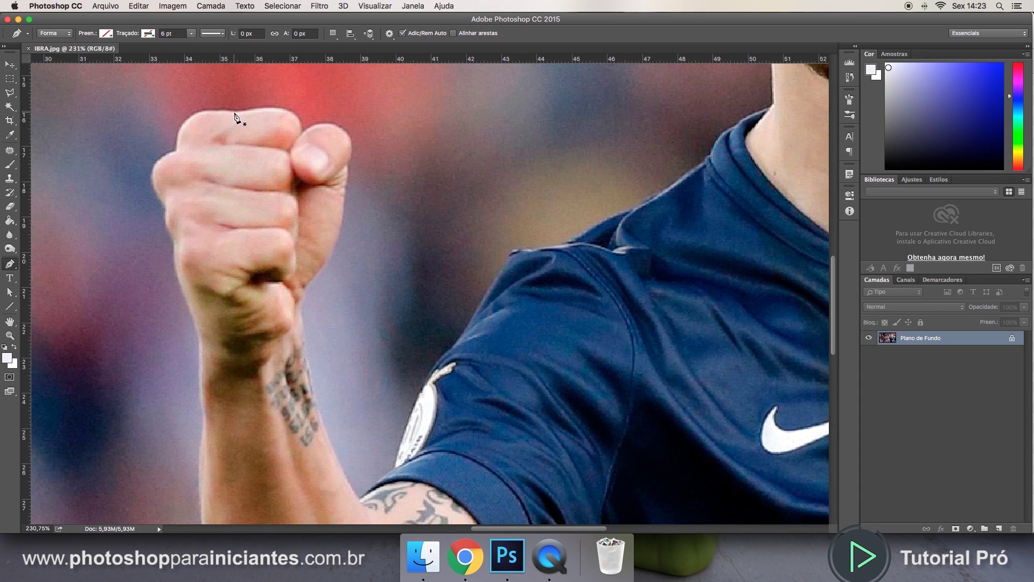
scroll(237, 151, up, 10)
scroll(237, 151, right, 8)
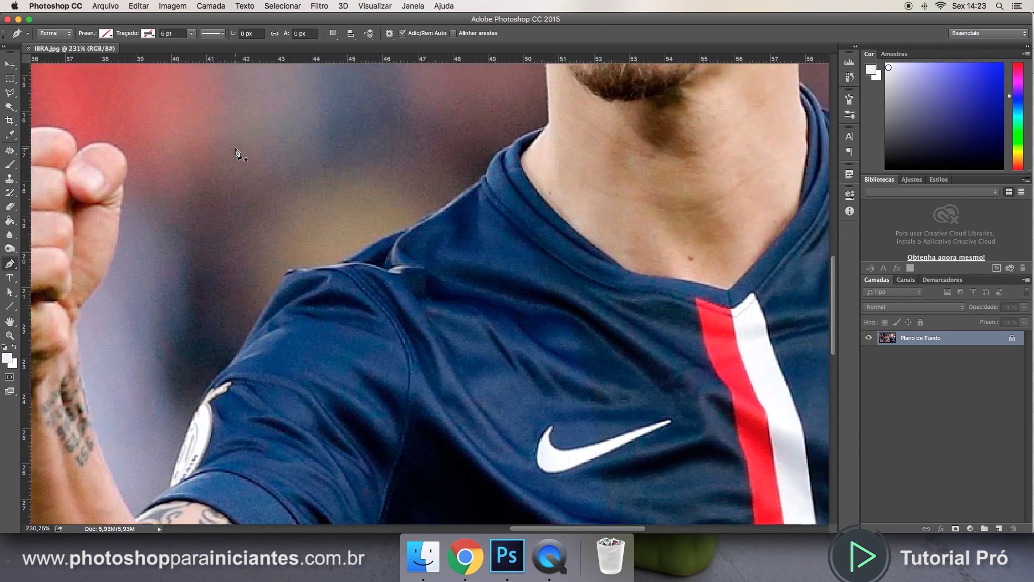
scroll(236, 153, down, 10)
scroll(235, 153, left, 8)
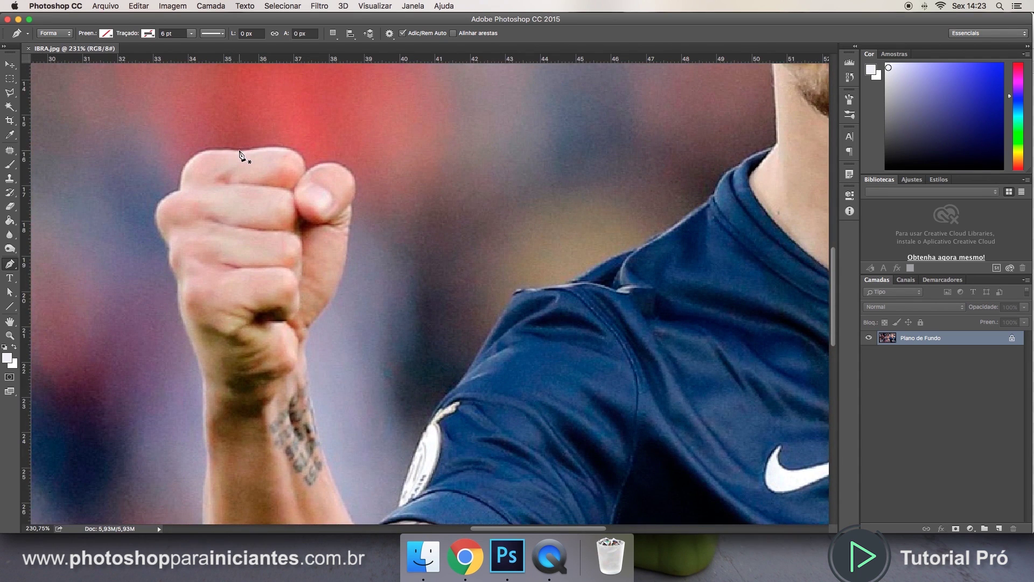
click(240, 155)
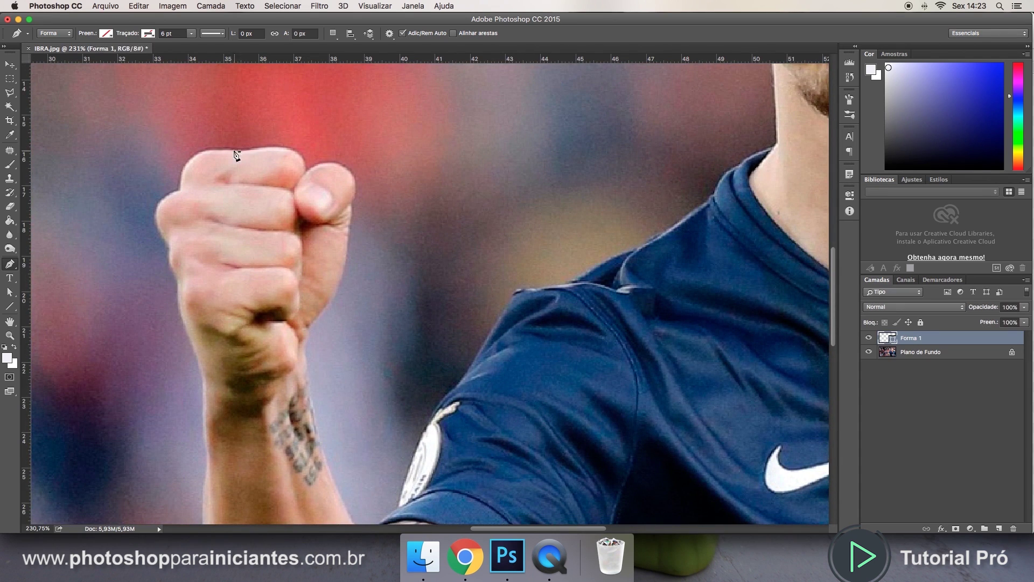
click(181, 190)
click(178, 278)
click(202, 377)
scroll(210, 379, down, 2)
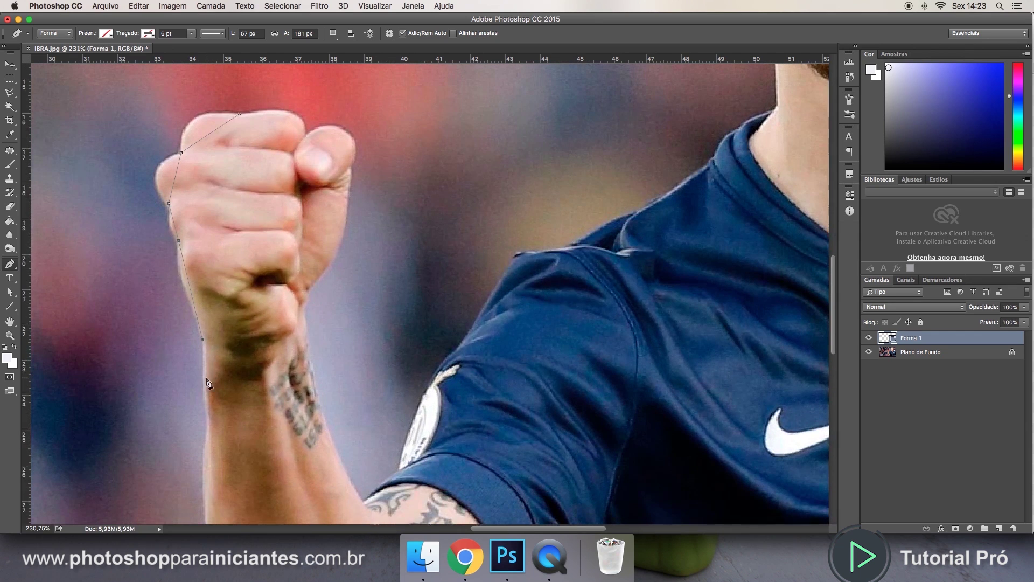
click(207, 414)
Step: Continue the pen path down the outer forearm and around the elbow to the underside of the sleeve
scroll(211, 412, down, 5)
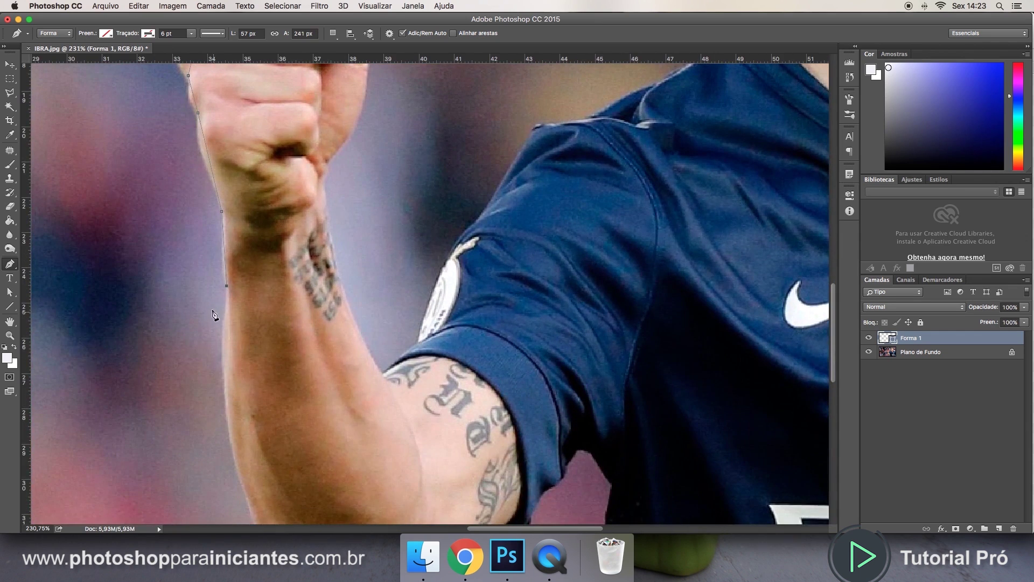
scroll(250, 287, down, 3)
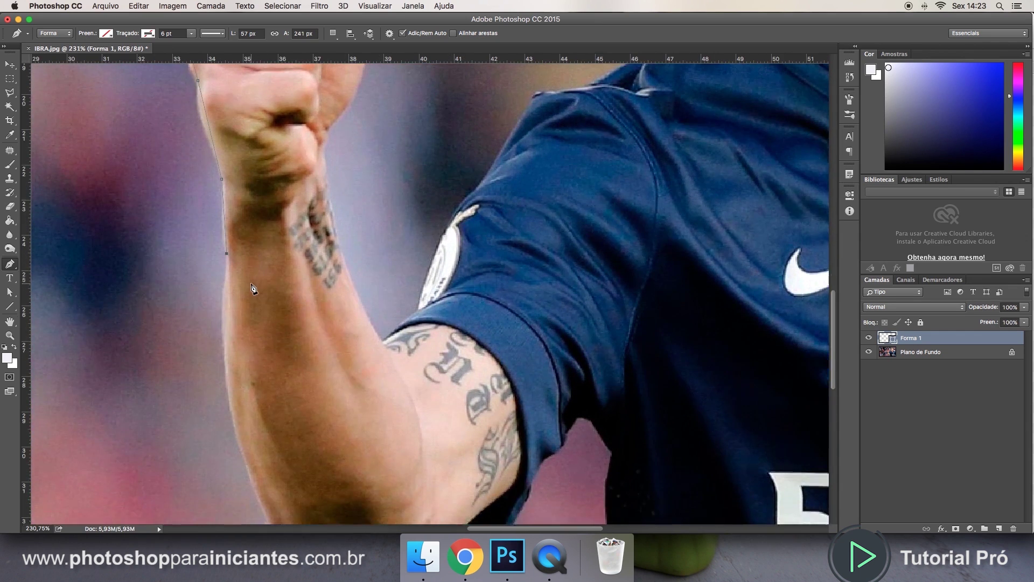
scroll(236, 279, down, 2)
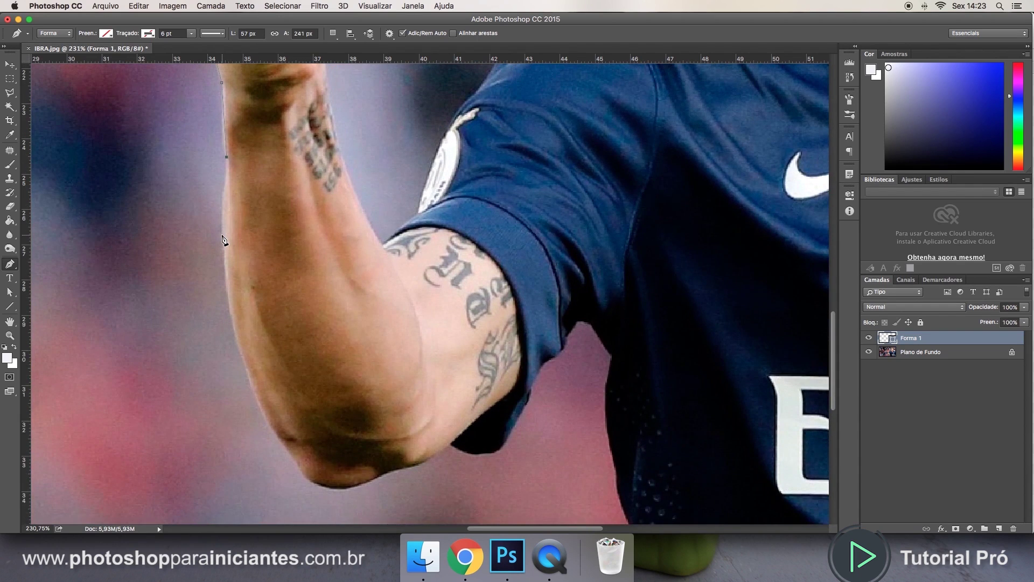
click(281, 441)
click(298, 466)
click(389, 472)
click(429, 459)
click(451, 445)
Step: Trace the pen path around the hanging sleeve hem and up into the armpit
click(508, 438)
click(561, 351)
click(568, 336)
click(577, 321)
click(589, 323)
Step: Extend the pen path from the armpit down the side of the shirt to the image's lower edge
click(613, 357)
click(616, 465)
scroll(625, 466, down, 4)
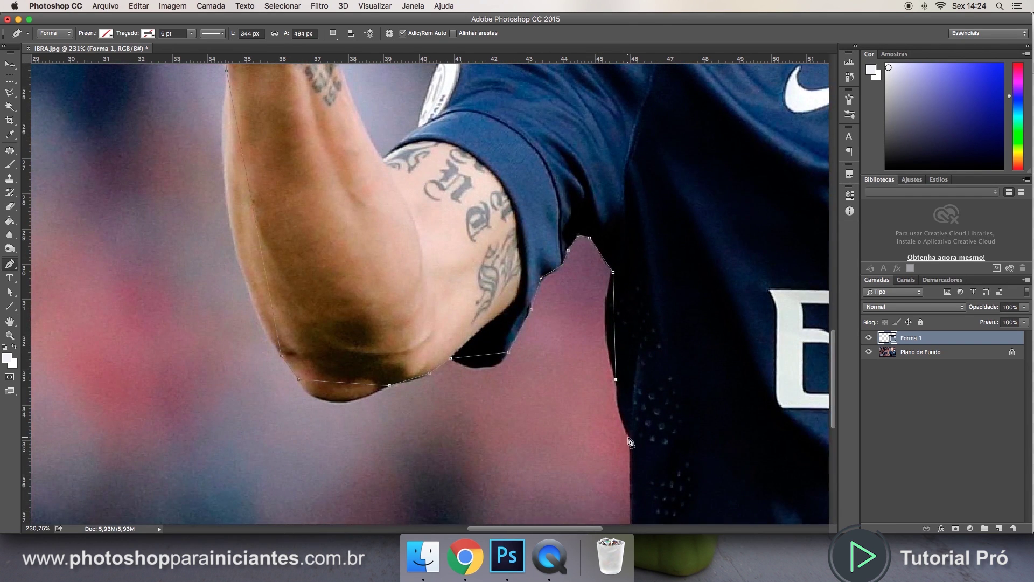
click(628, 435)
scroll(629, 447, down, 4)
click(631, 473)
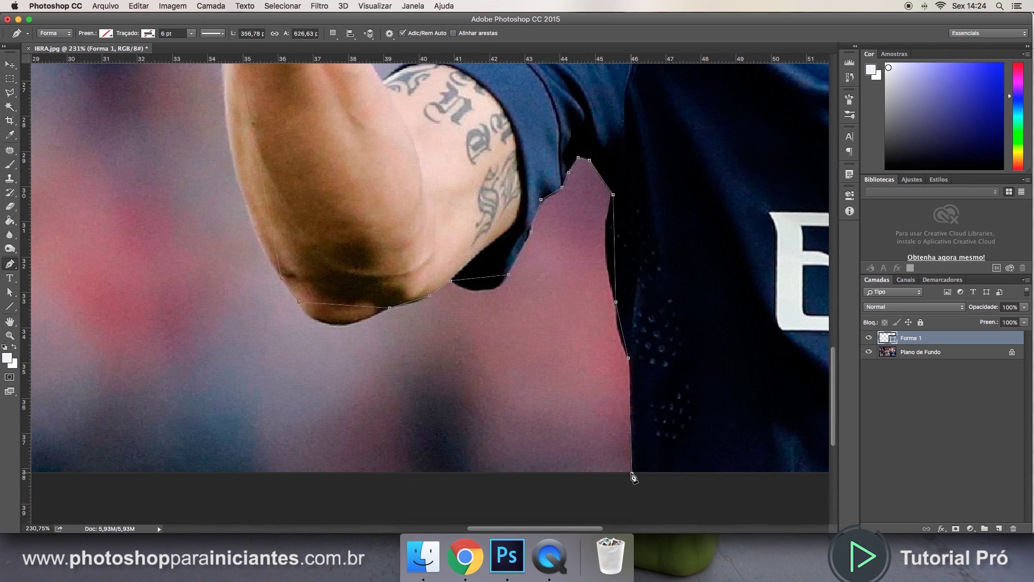
Step: Run the pen path along the image's lower edge, then up the shirt's far side to beside the Emirates lettering
scroll(632, 475, right, 10)
scroll(632, 477, right, 15)
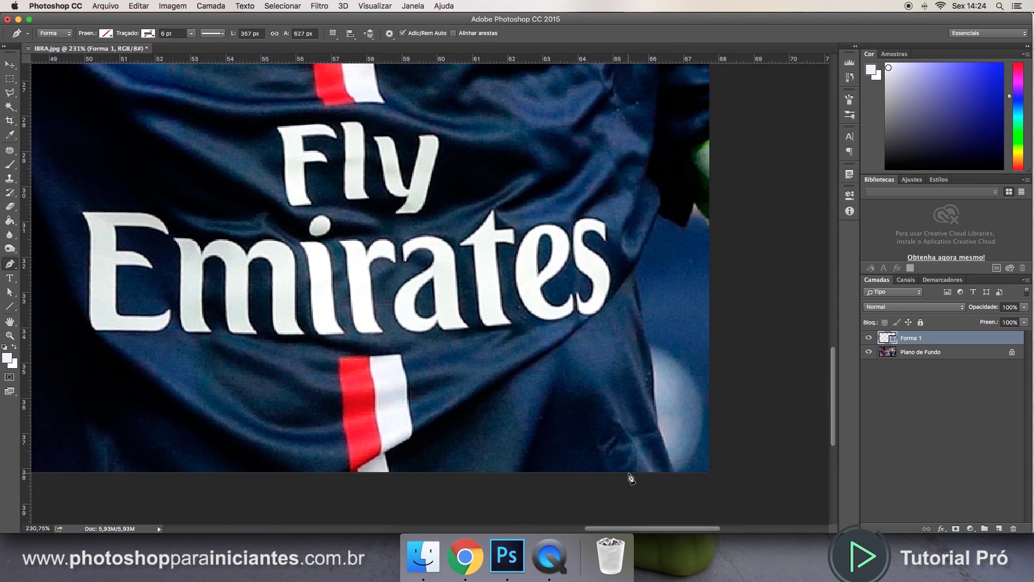
click(677, 481)
click(658, 427)
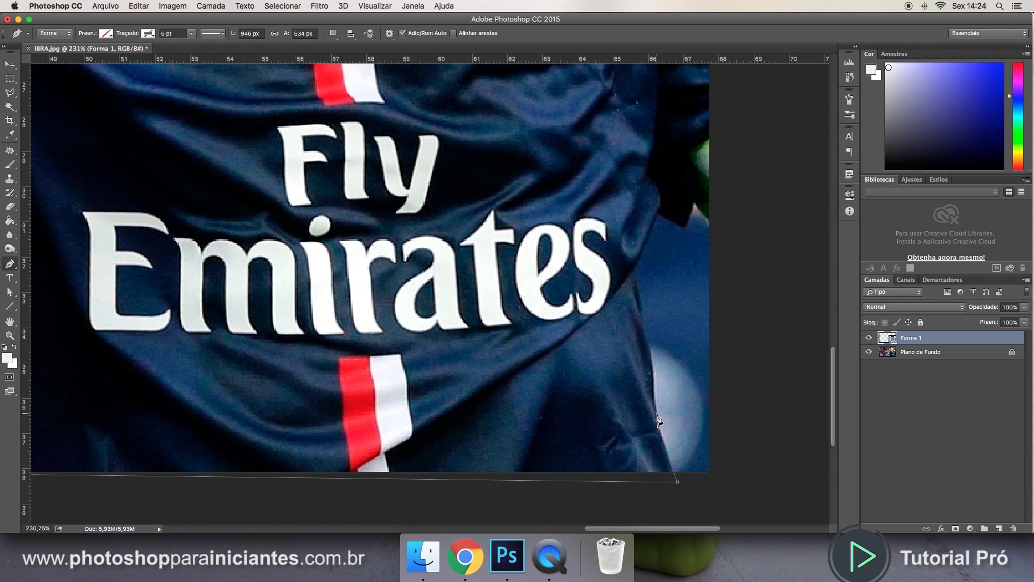
click(645, 339)
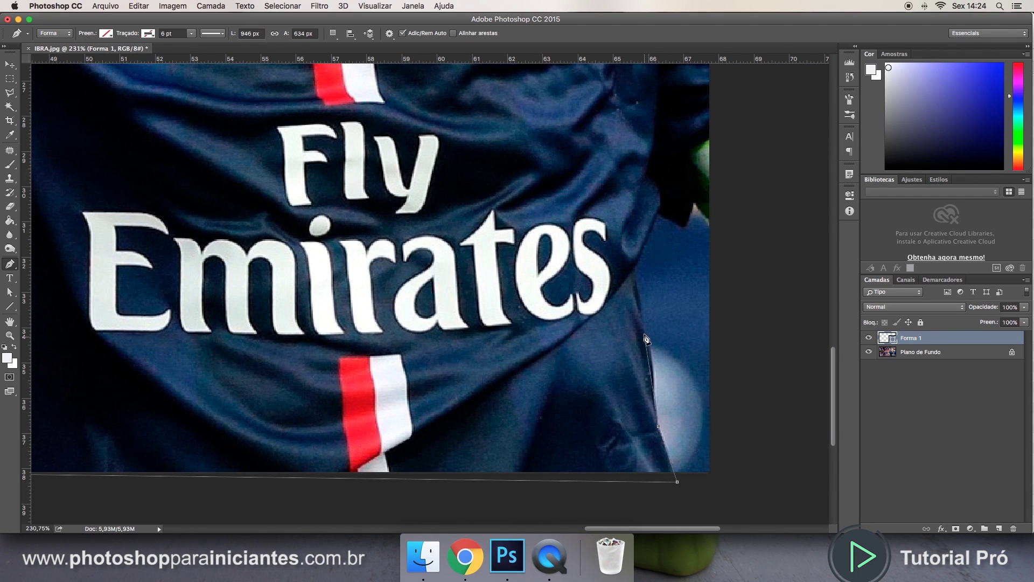
click(635, 267)
Step: Trace the pen path around the lower edge of the far sleeve and out to the image border
scroll(652, 264, up, 5)
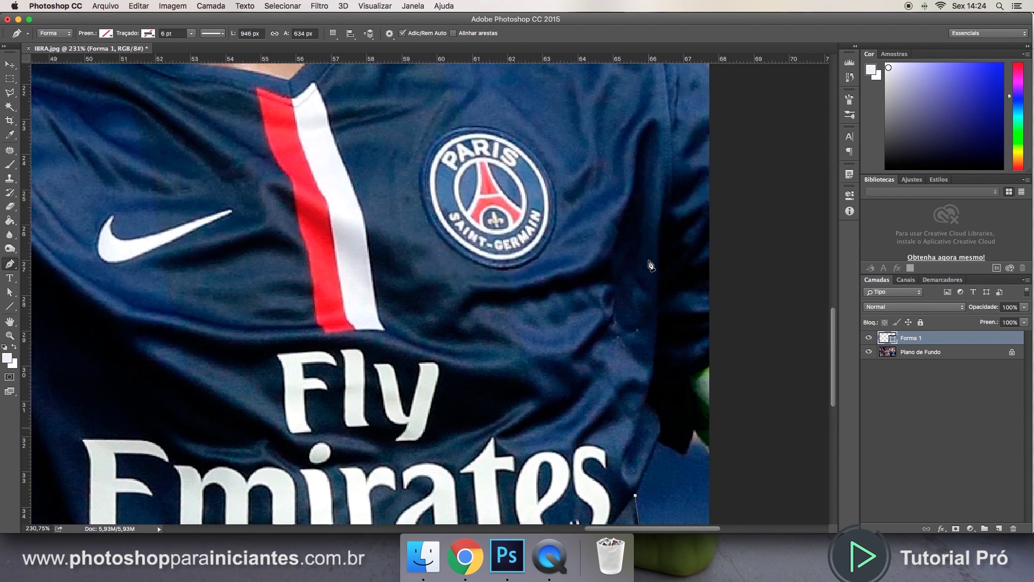
scroll(644, 353, down, 3)
scroll(671, 361, right, 2)
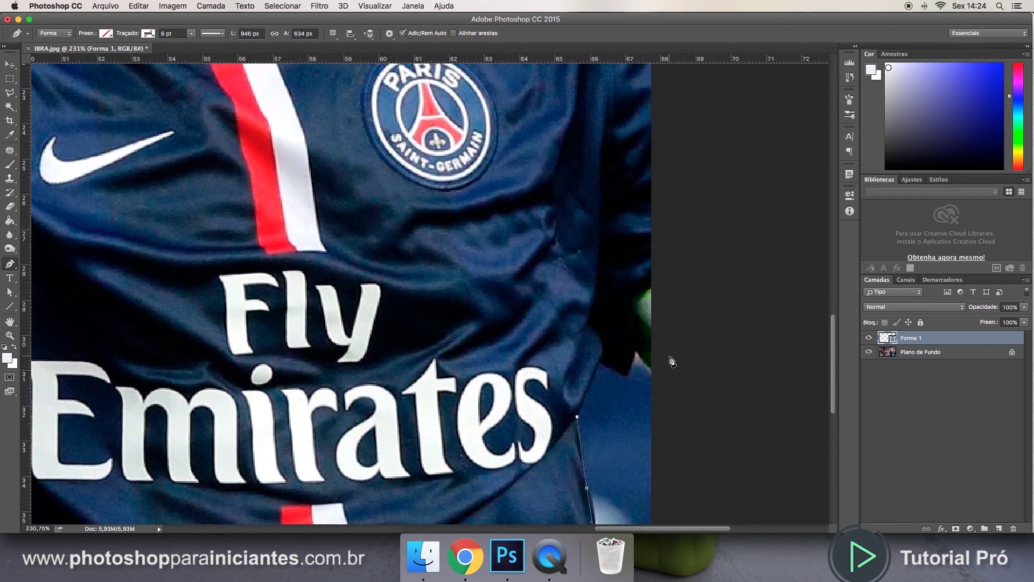
click(599, 361)
scroll(635, 379, up, 1)
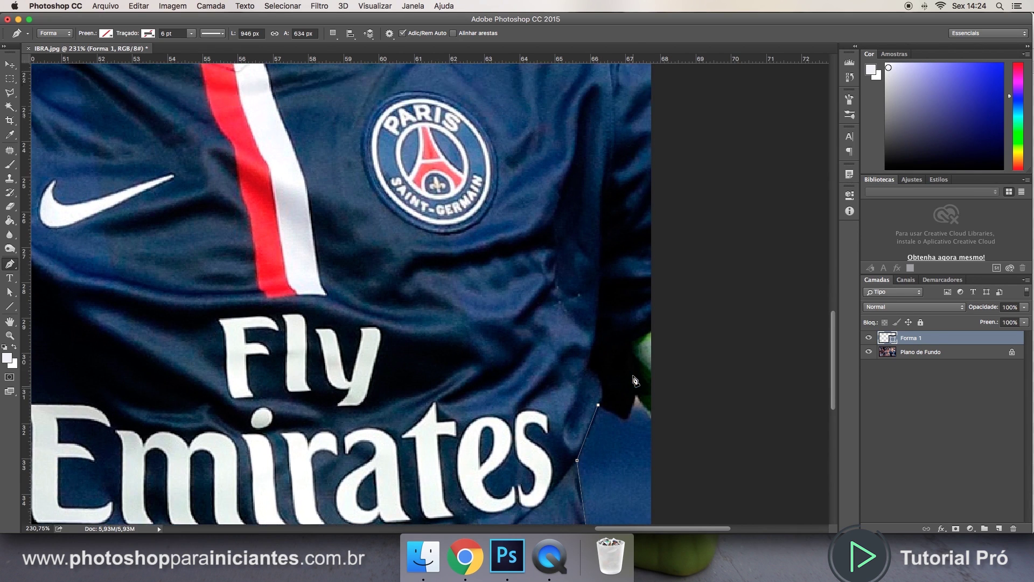
scroll(635, 381, up, 2)
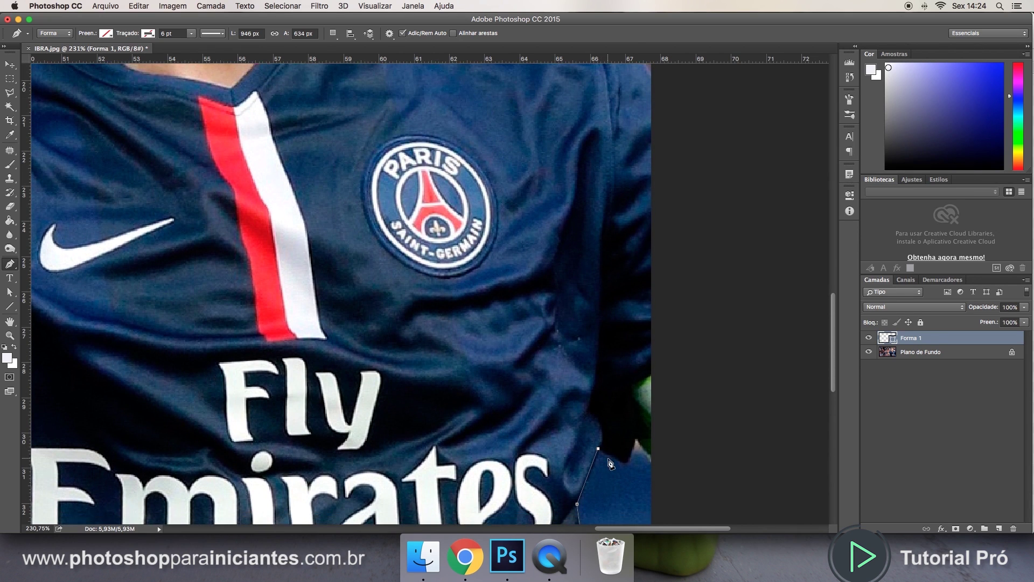
scroll(610, 463, down, 1)
click(626, 431)
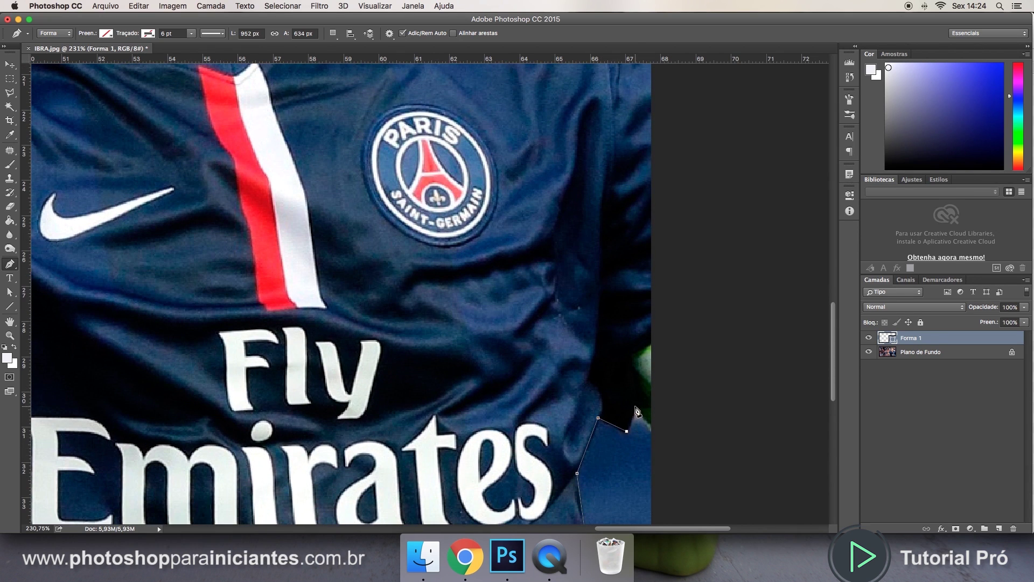
click(654, 431)
Step: Bring the pen path up outside the image border and trace the shoulder line to the shirt collar
scroll(666, 382, up, 9)
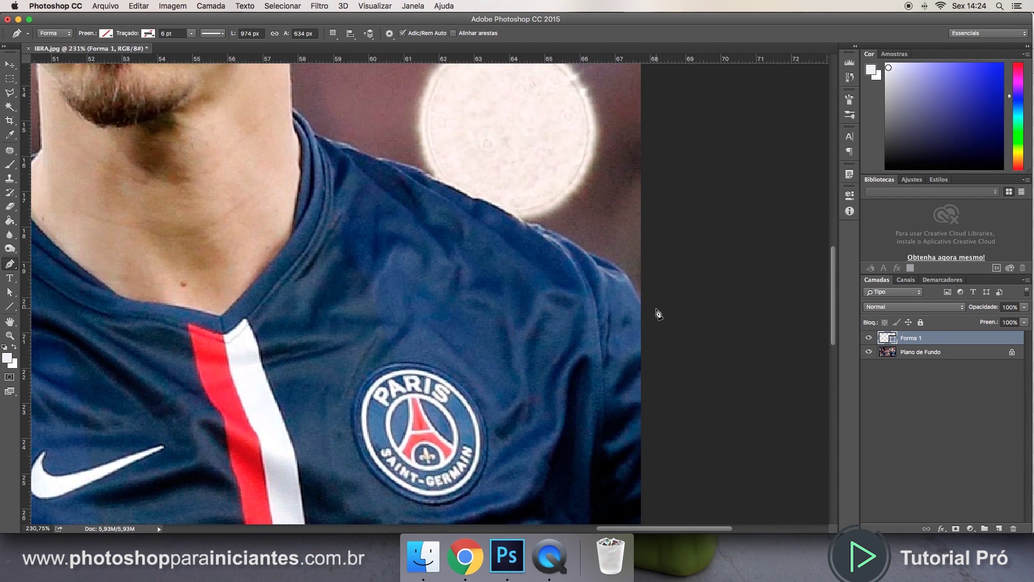
click(648, 312)
click(617, 266)
click(585, 250)
click(548, 230)
click(475, 200)
click(425, 172)
click(376, 156)
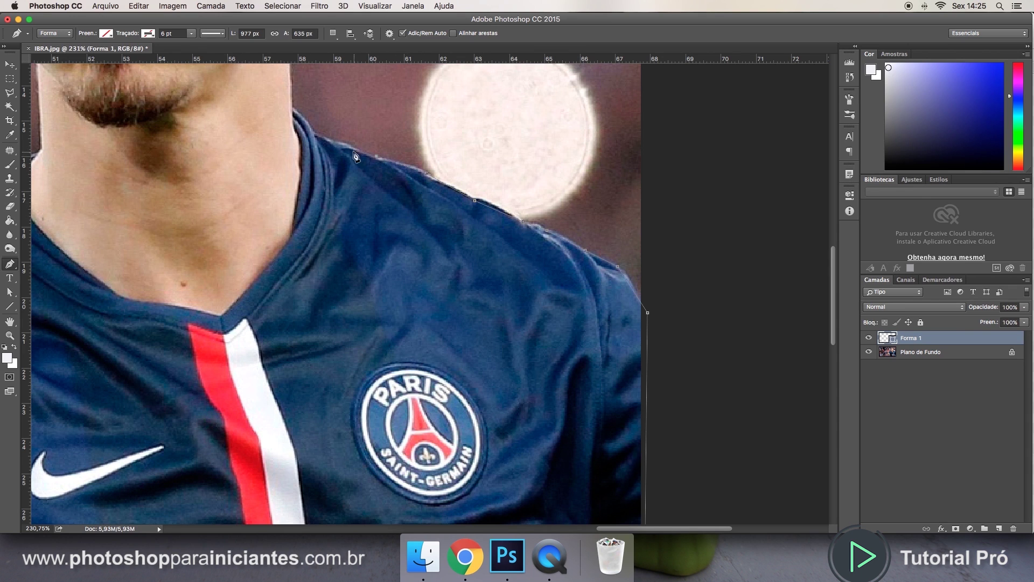
click(316, 133)
click(292, 109)
Step: Continue the pen path up the neck and around the outer edge of the ear
scroll(295, 177, up, 5)
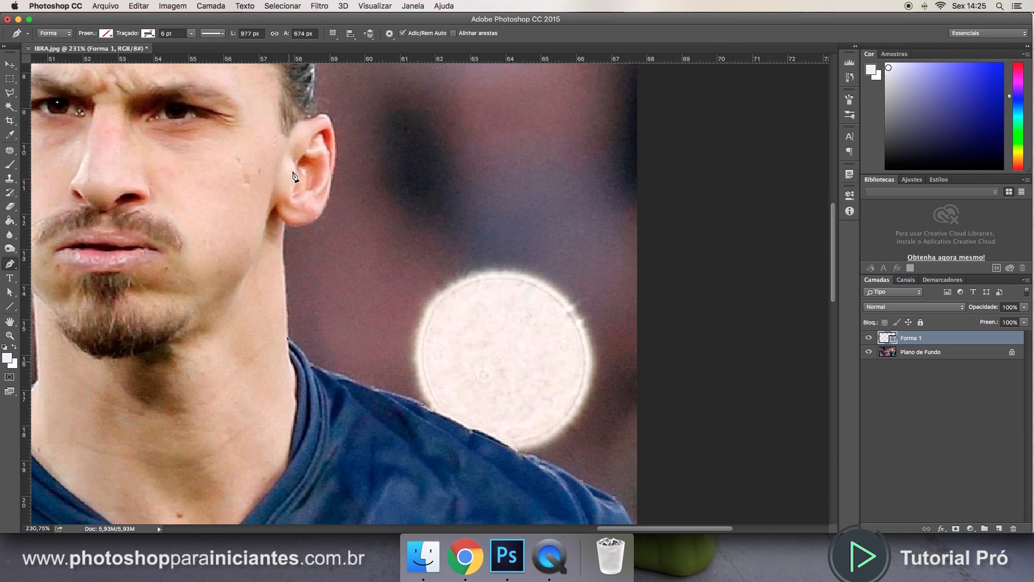
click(286, 224)
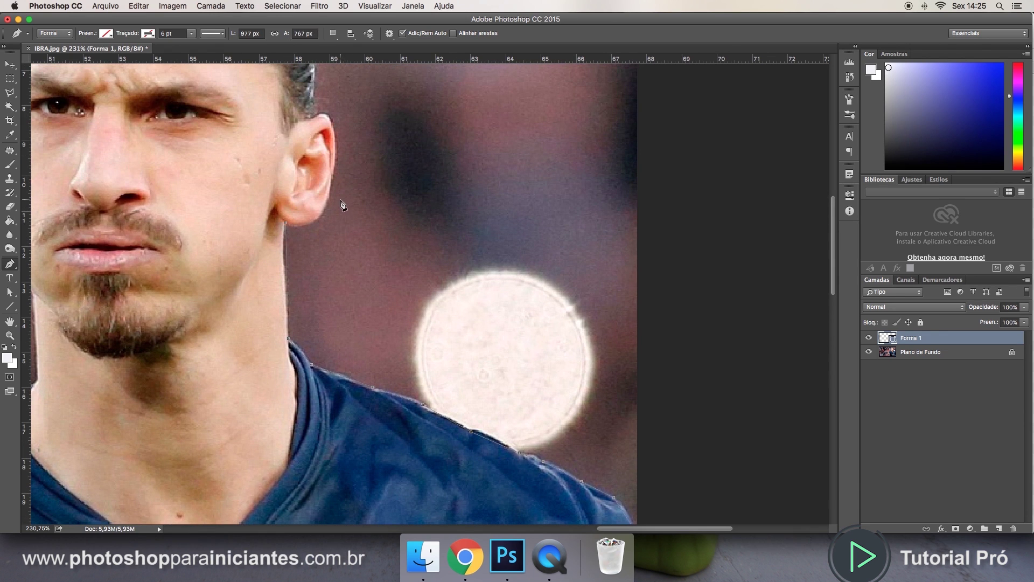
scroll(340, 205, left, 4)
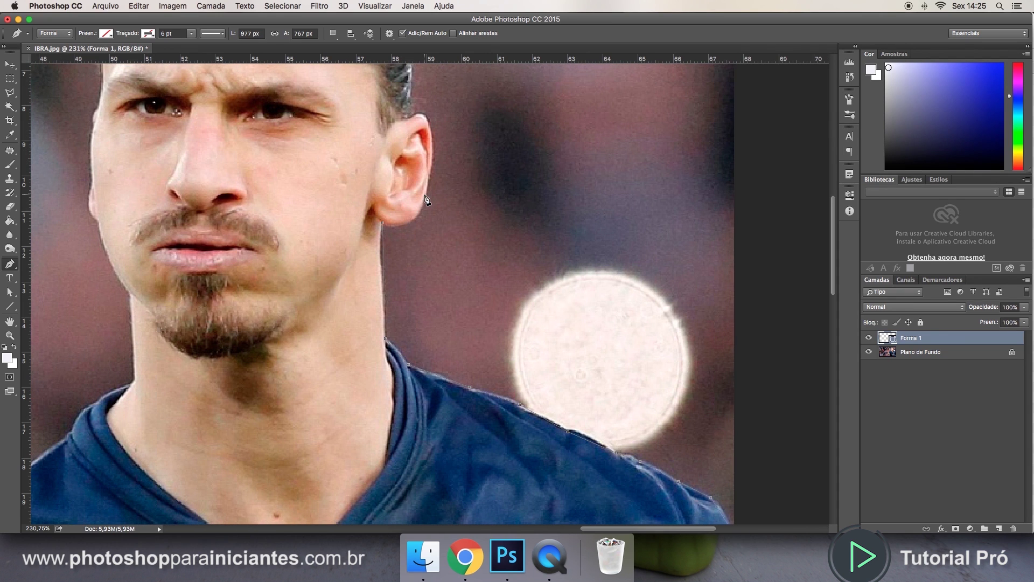
drag(425, 195, 413, 115)
Step: Trace the pen path over the hair from behind the ear, across the top of the head and down to the opposite temple
scroll(416, 119, up, 10)
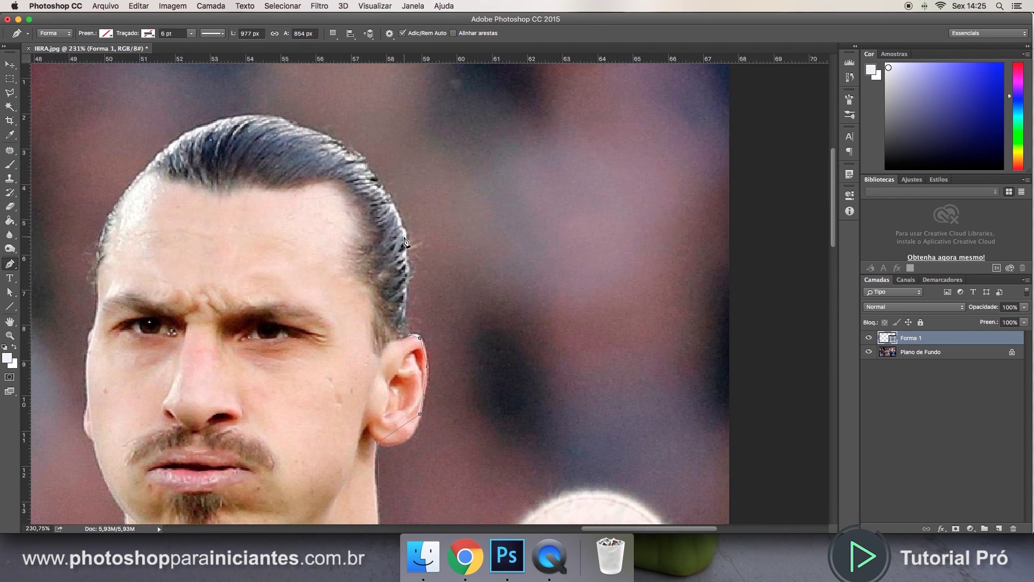
drag(407, 263, 219, 123)
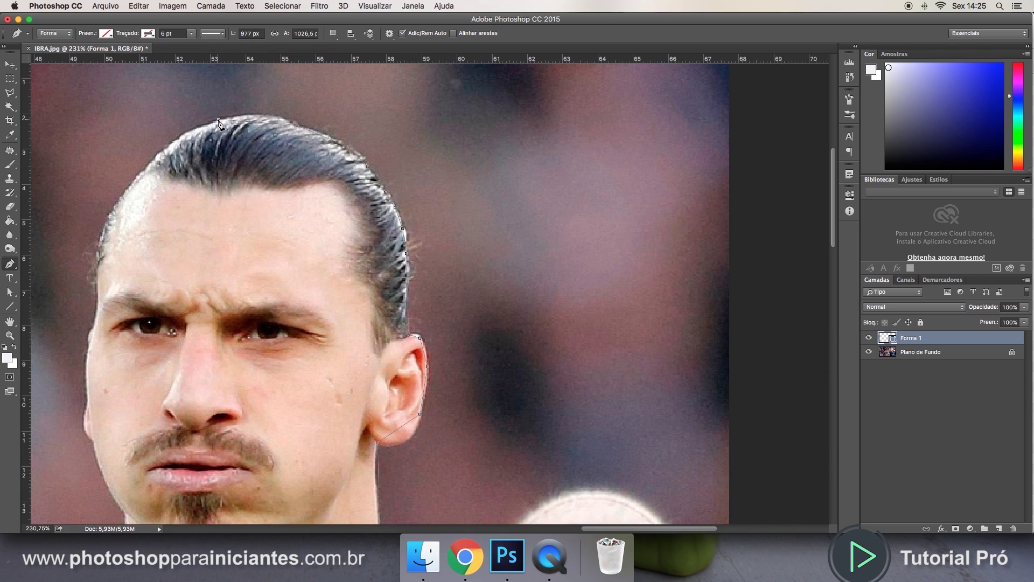
click(176, 140)
click(149, 164)
click(118, 201)
click(99, 296)
scroll(84, 356, up, 5)
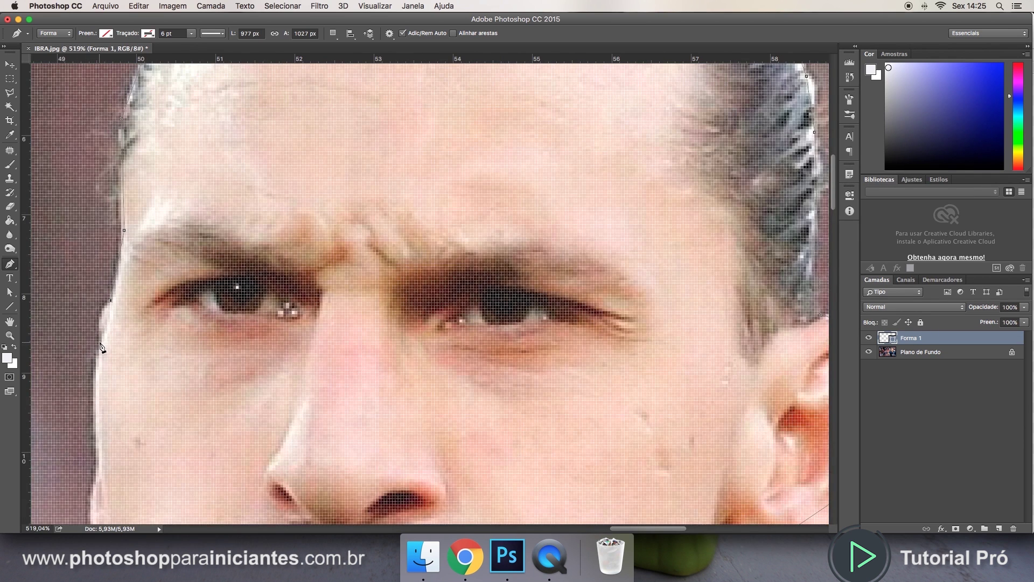
Step: Trace the pen path down the side of the face, past the cheek and earlobe, to where the jaw meets the neck
scroll(111, 346, down, 5)
scroll(111, 347, left, 1)
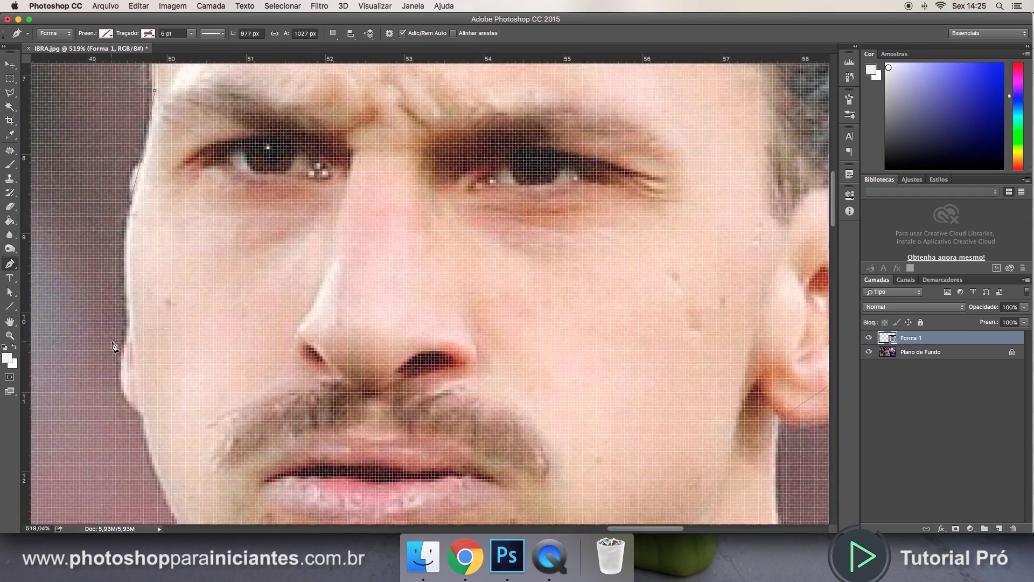
click(132, 317)
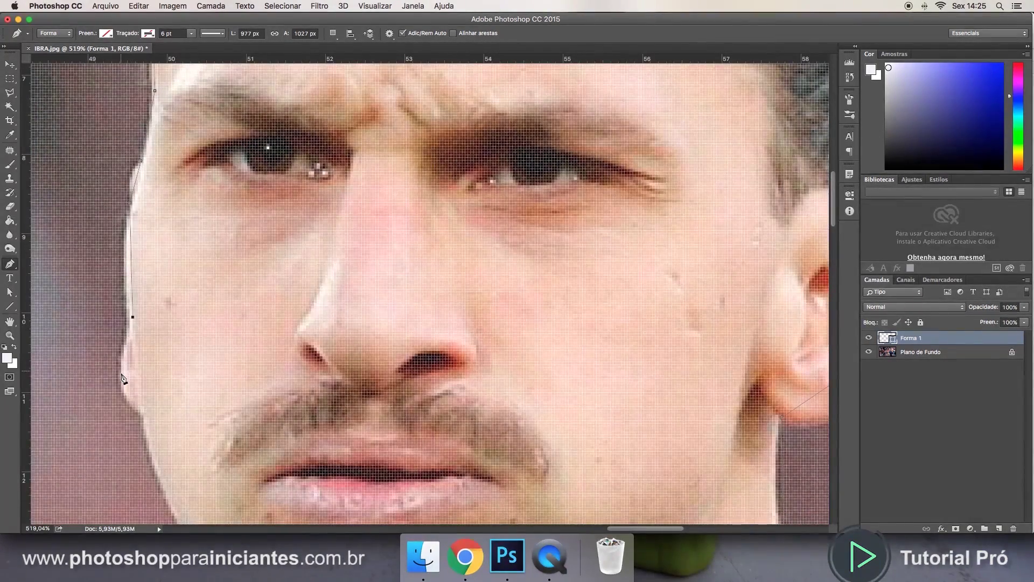
click(141, 413)
scroll(147, 410, down, 2)
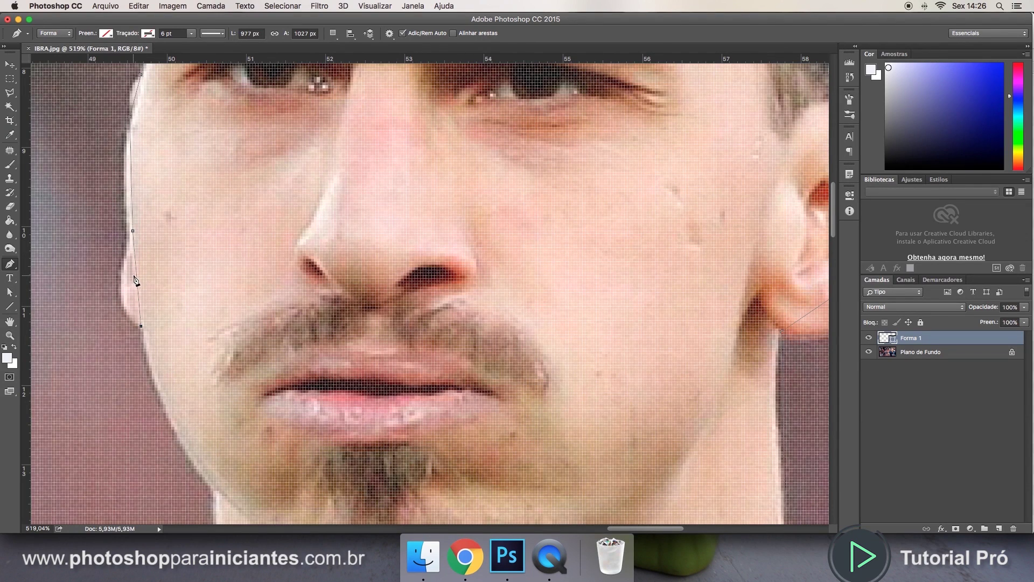
scroll(127, 296, down, 3)
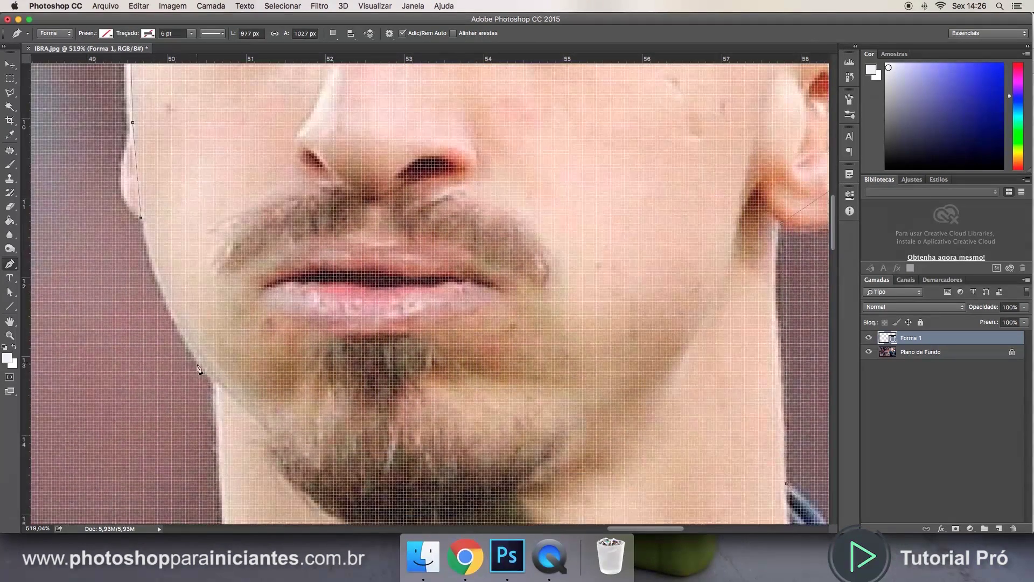
click(213, 383)
Step: Continue the pen path down the neck to the shirt and around the outer edge of the collar
scroll(213, 383, down, 5)
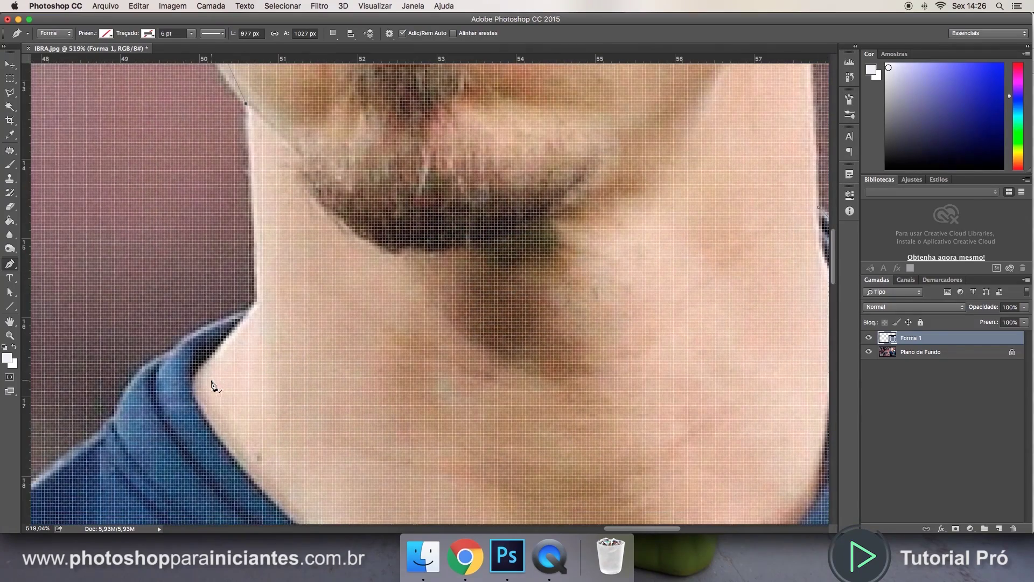
click(257, 299)
click(170, 354)
click(115, 414)
scroll(116, 414, down, 4)
scroll(116, 414, left, 3)
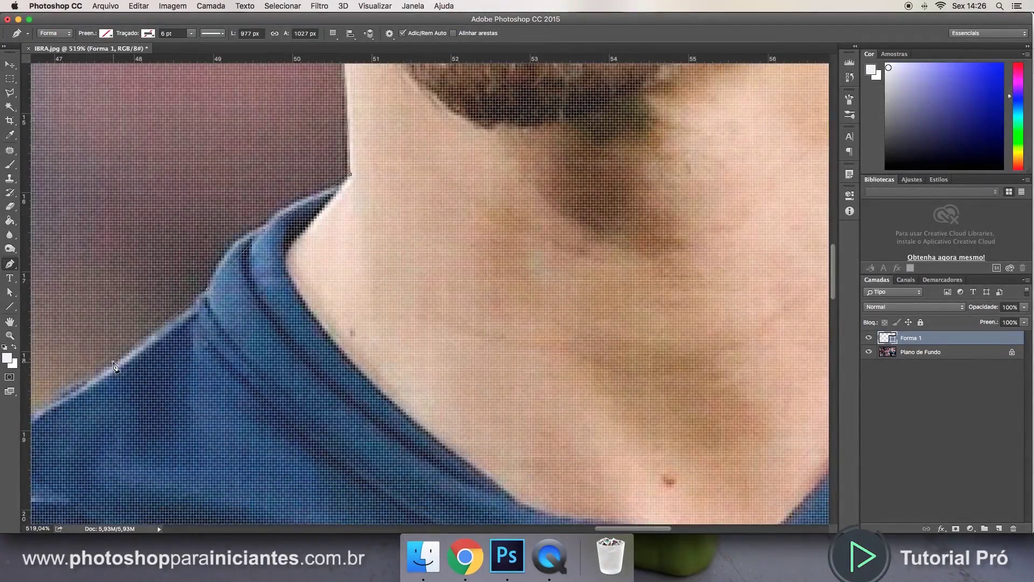
Step: Trace the pen path along the shoulder line from the collar to the sleeve seam
click(112, 362)
scroll(112, 366, down, 2)
scroll(112, 367, left, 5)
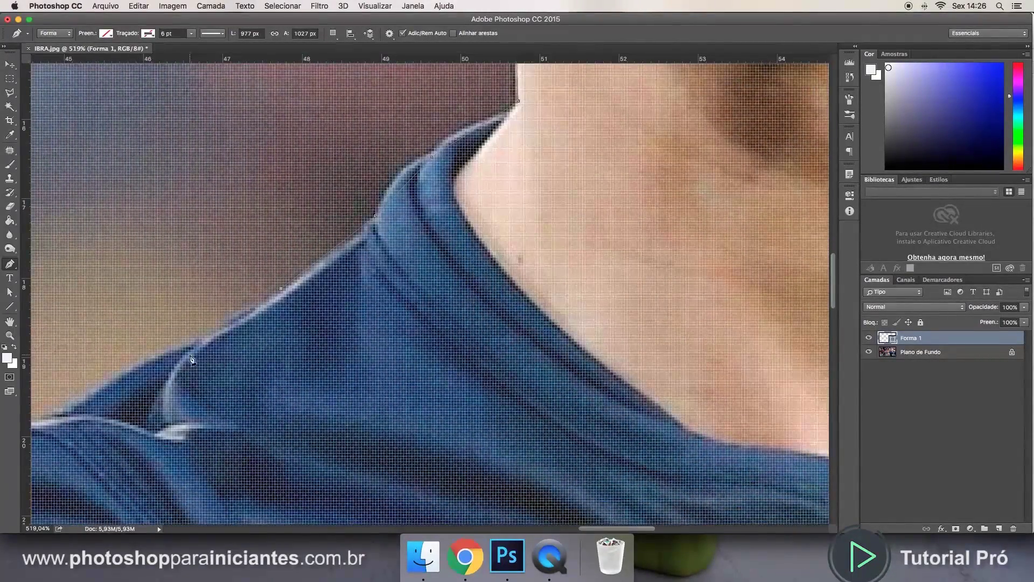
click(210, 334)
scroll(189, 346, left, 3)
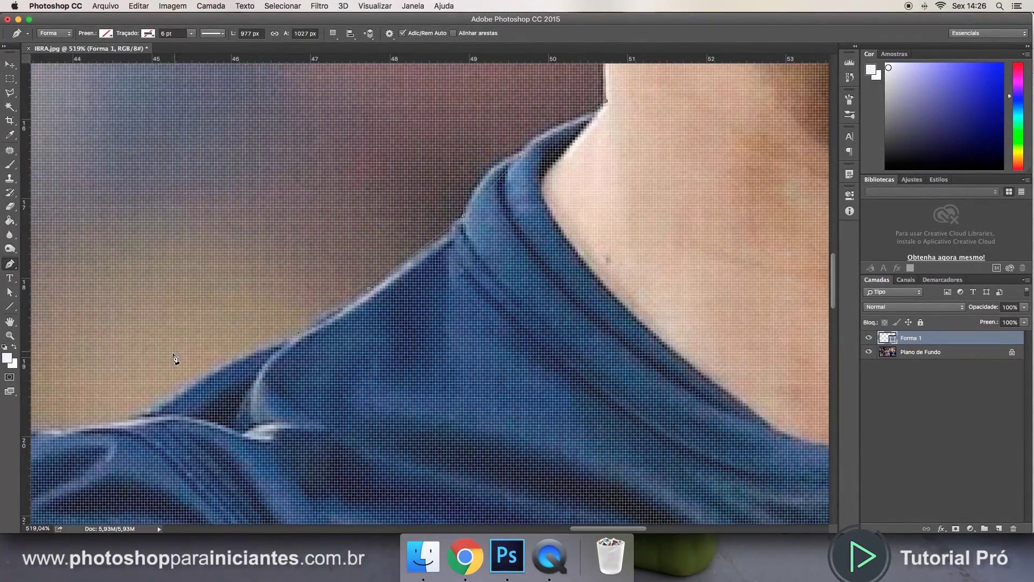
click(139, 417)
Step: Continue the pen path down the outer edge of the sleeve, past the badge and cuff, to the bent forearm
scroll(119, 422, left, 4)
scroll(120, 421, down, 2)
scroll(120, 422, left, 1)
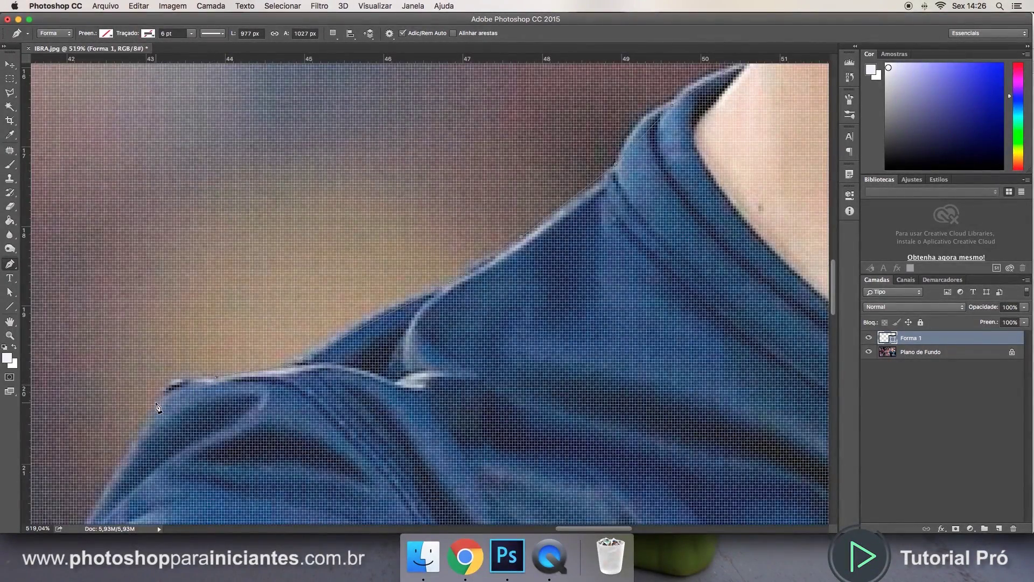
scroll(158, 407, down, 5)
scroll(157, 407, left, 1)
scroll(157, 406, left, 2)
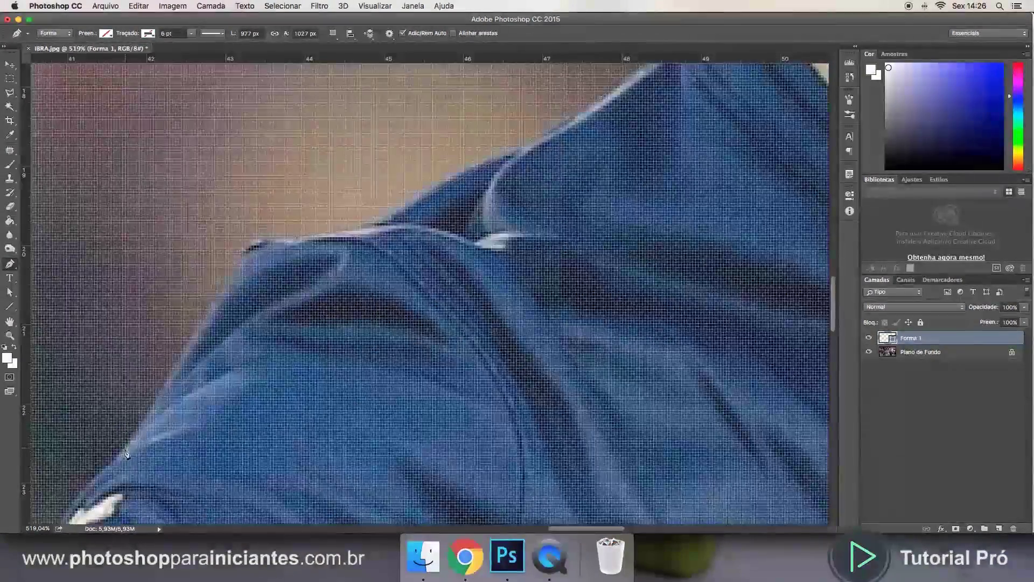
scroll(159, 422, down, 5)
scroll(158, 422, left, 5)
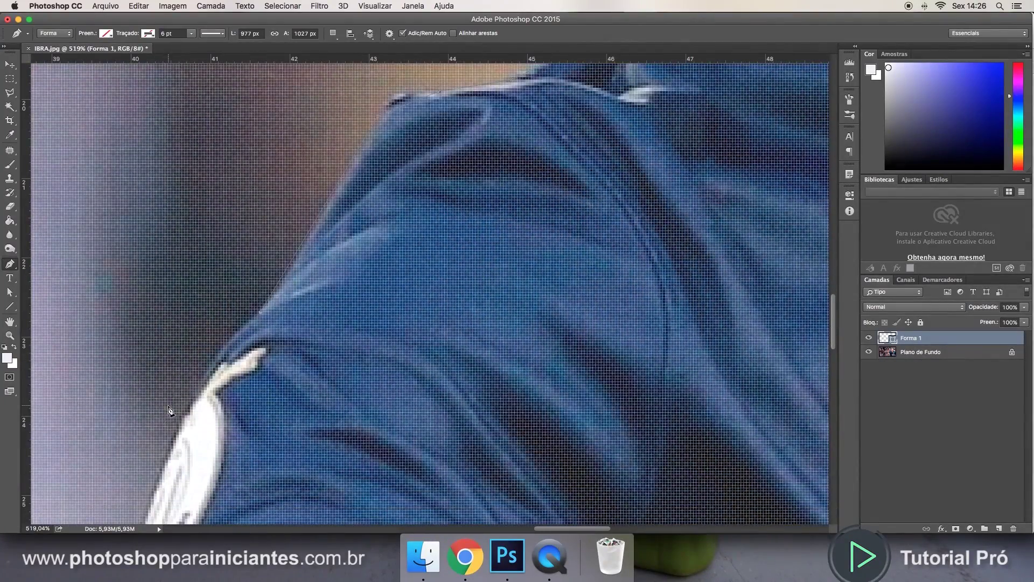
scroll(212, 365, down, 5)
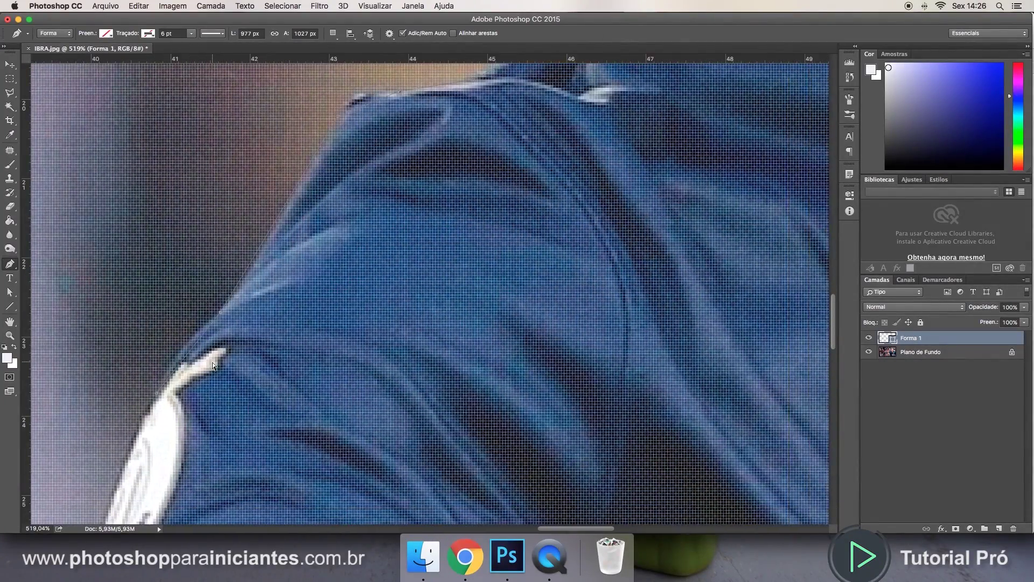
scroll(148, 407, down, 2)
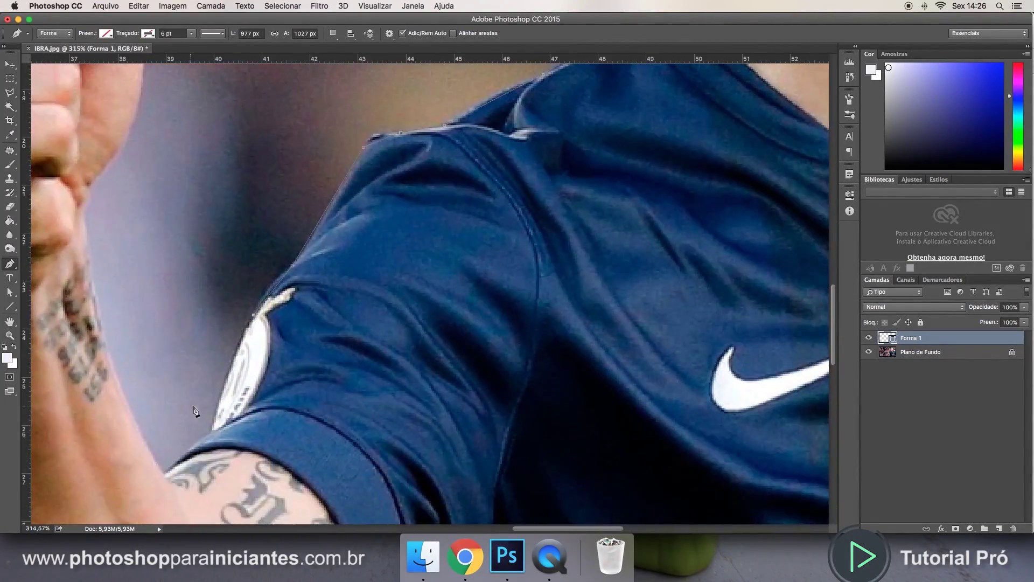
click(214, 431)
click(164, 473)
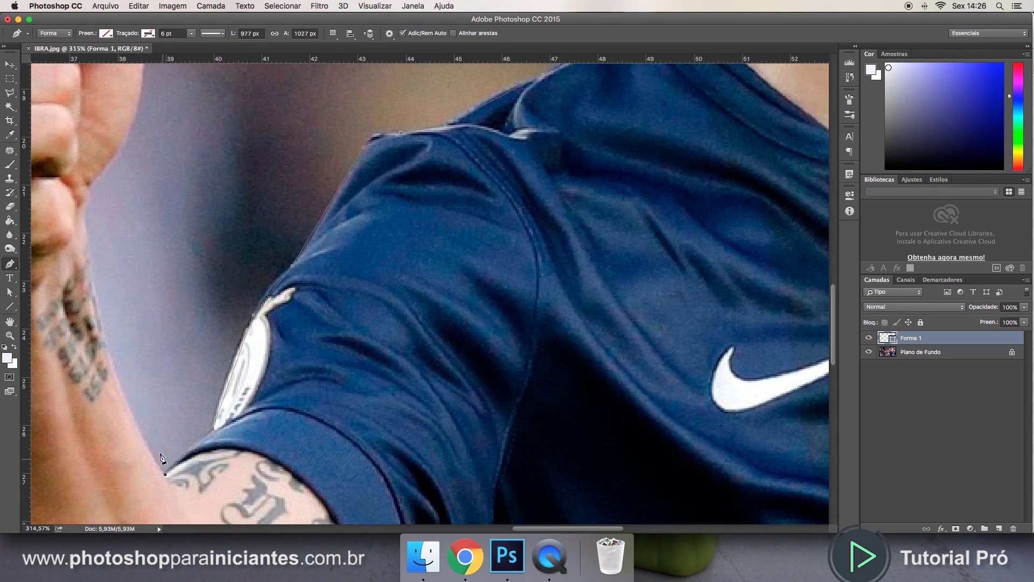
Step: Run the pen path up the inner forearm and wrist and around the thumb of the raised fist
click(86, 230)
click(85, 206)
click(89, 185)
scroll(108, 194, up, 3)
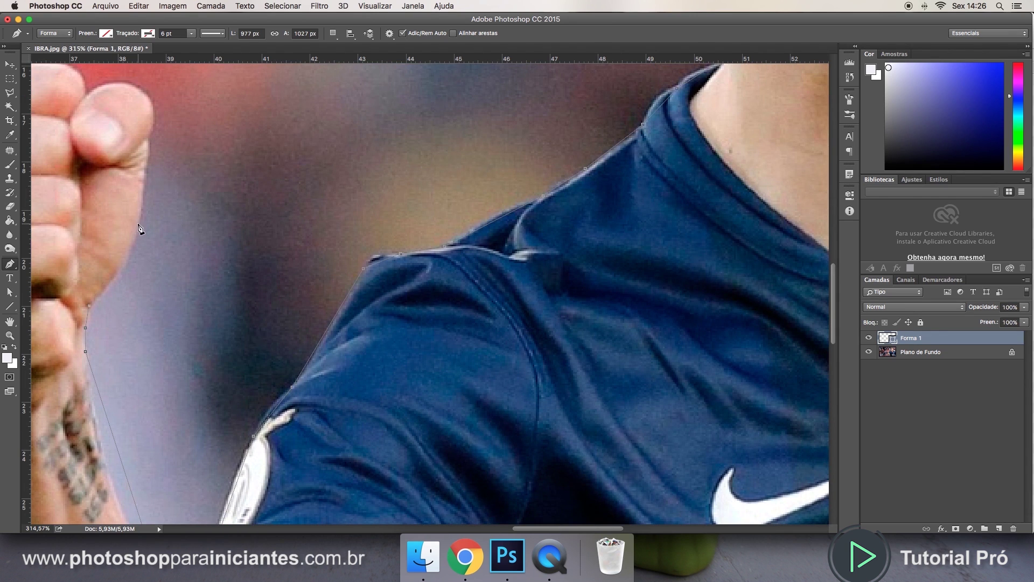
click(138, 224)
click(149, 140)
click(144, 94)
click(90, 94)
Step: Close the pen path at its starting anchor point on top of the raised fist
scroll(80, 99, left, 4)
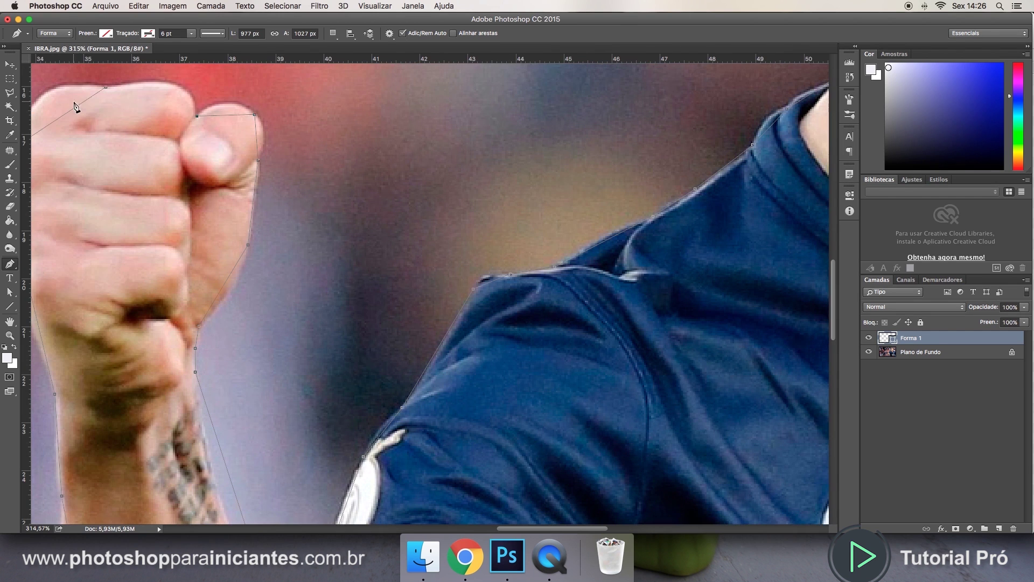
scroll(86, 121, left, 4)
scroll(168, 169, up, 3)
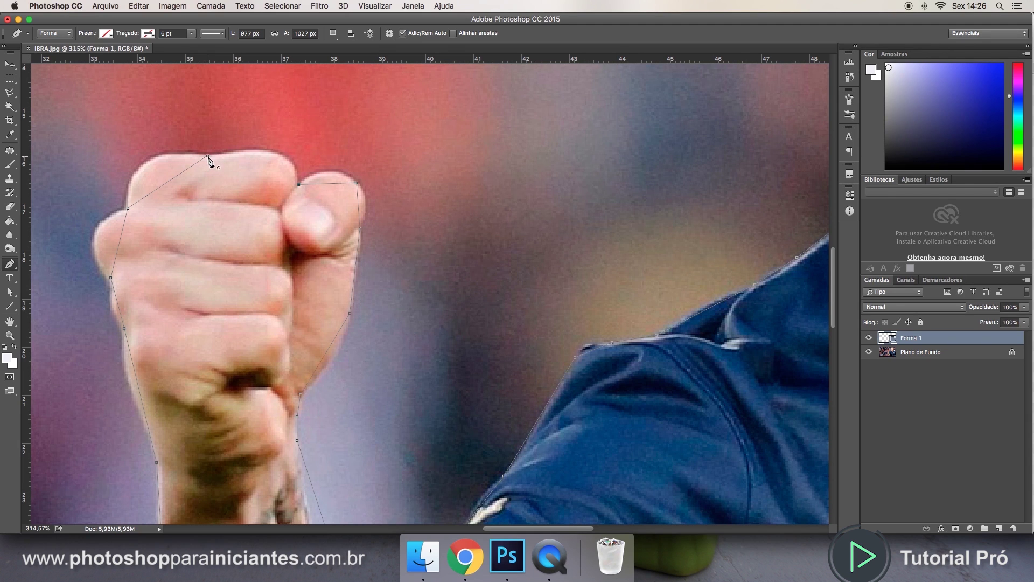
click(208, 157)
Step: Add an anchor point between the fist's top and the thumb, and curve the path over that knuckle
drag(247, 170, 273, 154)
drag(299, 160, 304, 159)
mouse_move(252, 153)
mouse_down()
mouse_move(252, 134)
mouse_move(258, 167)
mouse_move(258, 155)
mouse_up()
ctrl+click(273, 154)
Step: Add an anchor point at the fist's top corner opposite the thumb and pull the path out over the rounded knuckle
scroll(216, 171, left, 3)
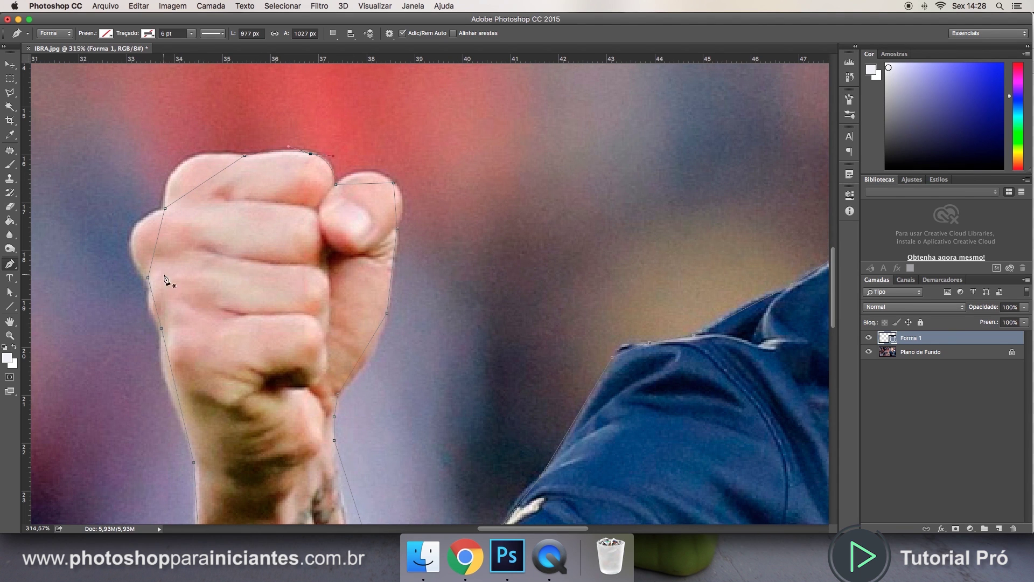
scroll(207, 342, down, 5)
scroll(204, 342, down, 5)
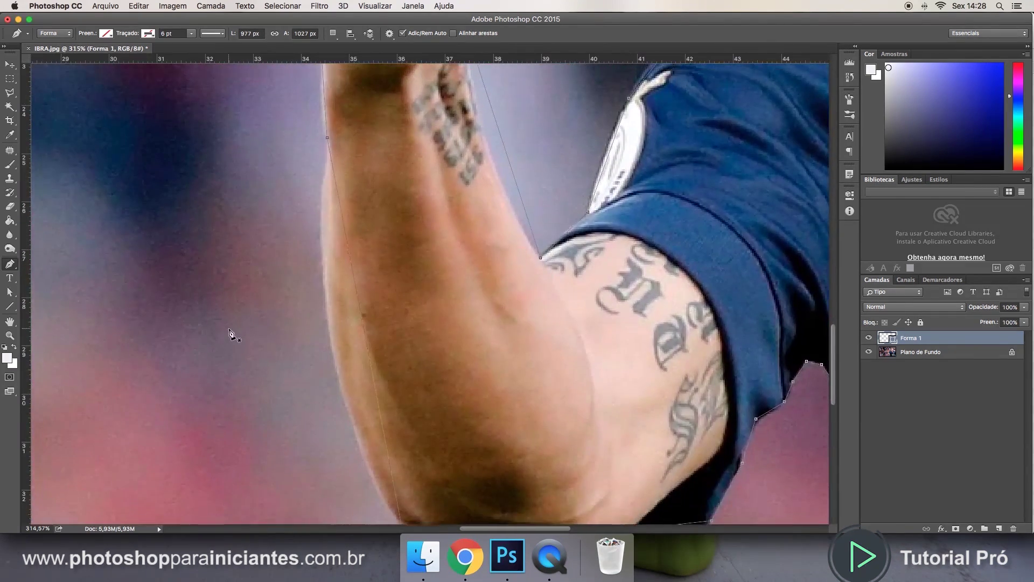
scroll(228, 337, up, 10)
scroll(228, 337, left, 3)
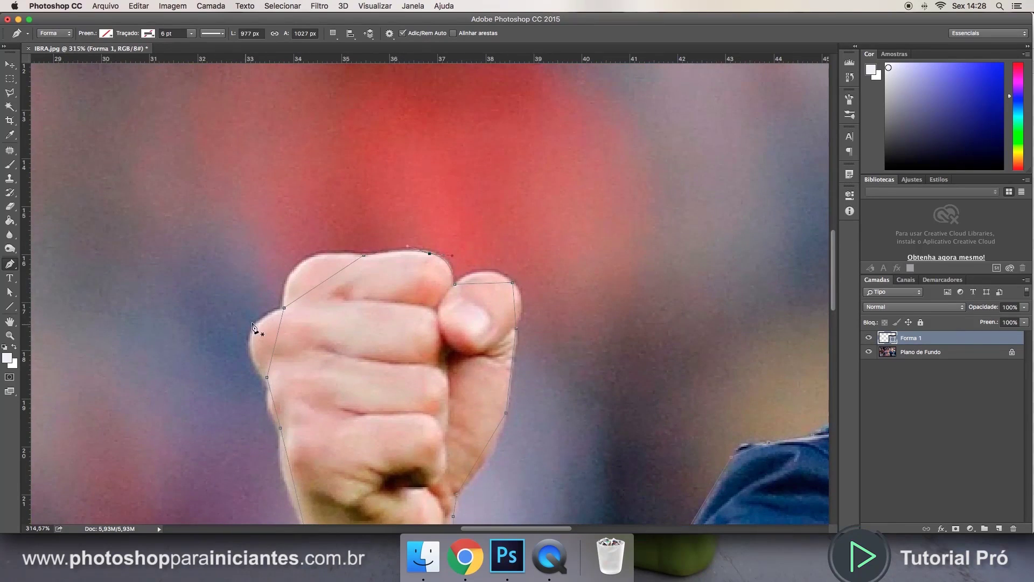
click(325, 280)
drag(325, 281, 305, 264)
Step: Fit the path to the protruding knuckle and the finger below it on the outer side of the fist
scroll(284, 281, down, 1)
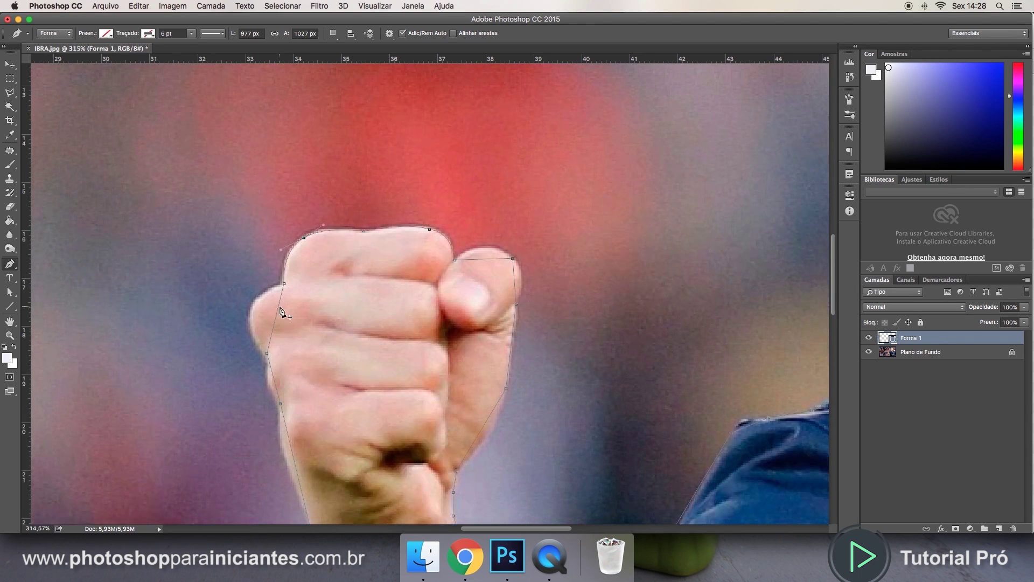
click(276, 313)
drag(277, 314, 252, 314)
scroll(247, 343, down, 3)
drag(271, 311, 275, 327)
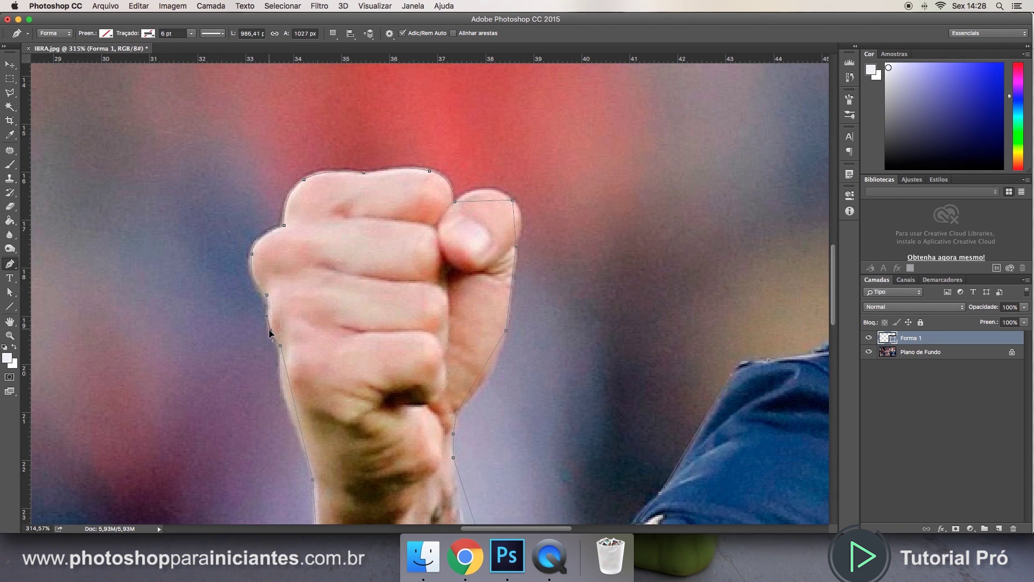
Step: Add anchor points along the heel of the hand and the outer wrist, and pull the path onto their edges
scroll(290, 349, down, 5)
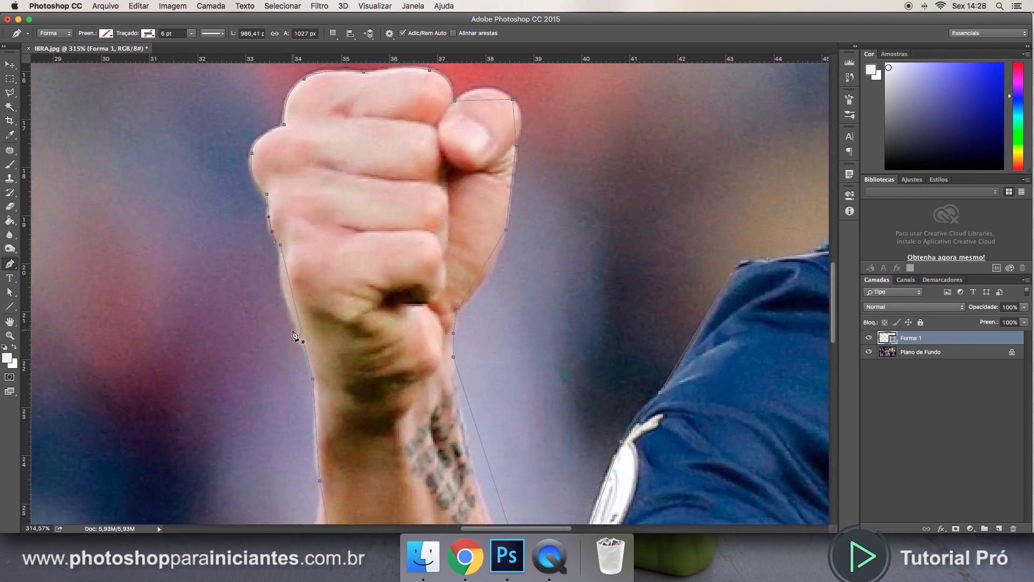
click(296, 312)
drag(296, 312, 284, 297)
scroll(313, 350, down, 5)
scroll(312, 350, left, 1)
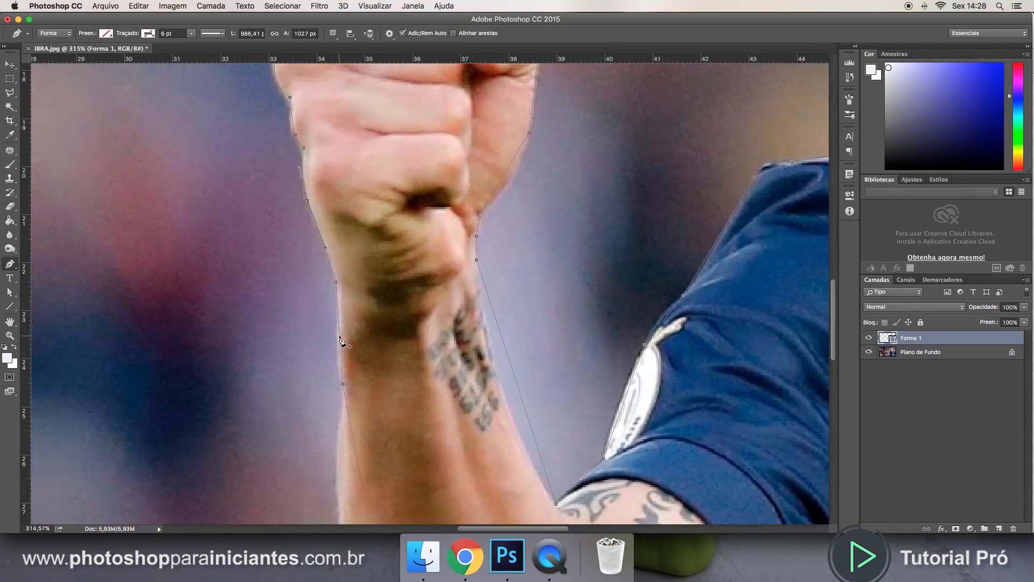
click(340, 334)
drag(339, 334, 339, 348)
Step: Curve the path out to the outer edge of the forearm and down around the tip of the elbow
scroll(352, 369, down, 10)
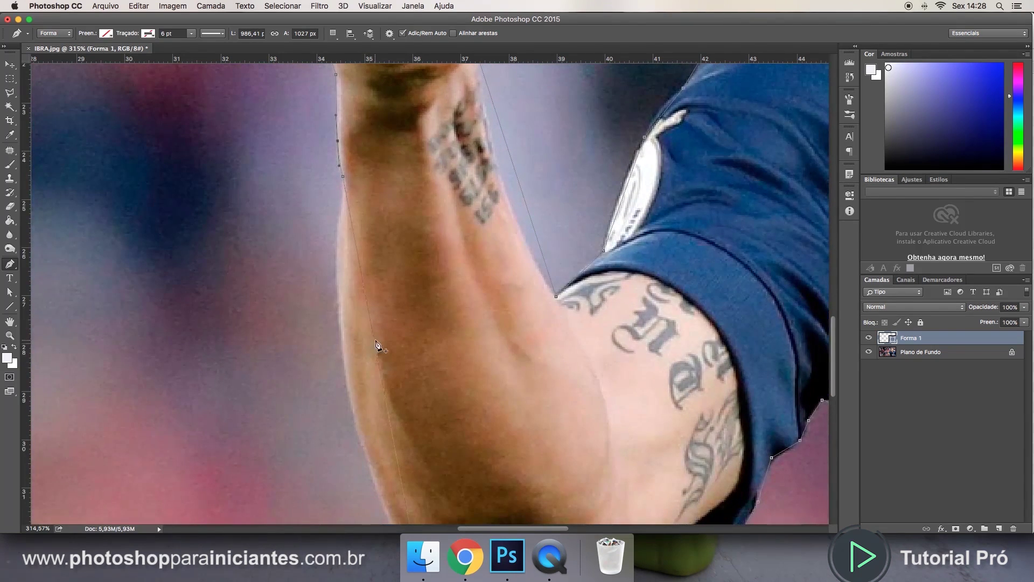
scroll(376, 344, down, 5)
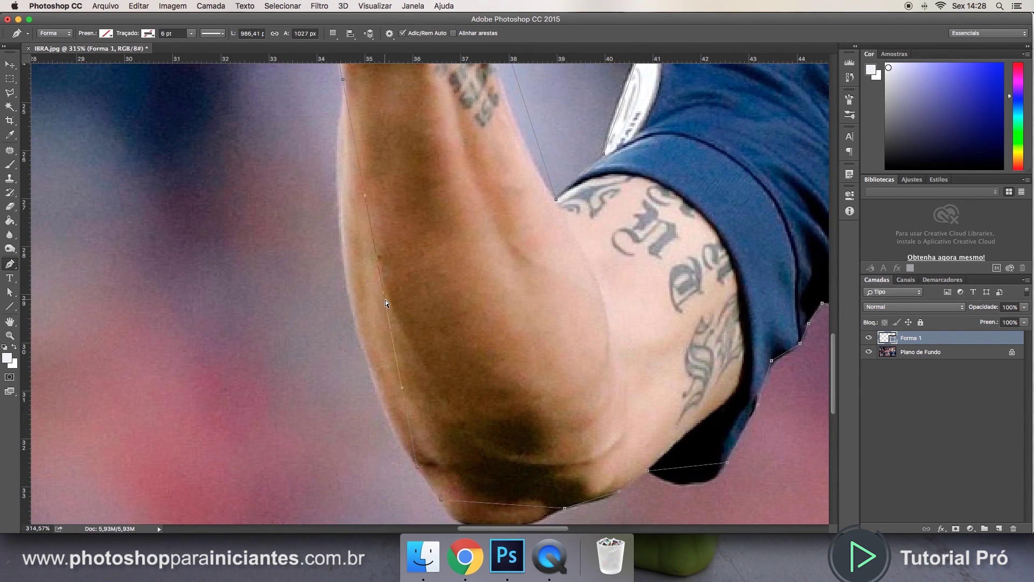
drag(386, 299, 351, 302)
scroll(431, 399, down, 5)
click(488, 372)
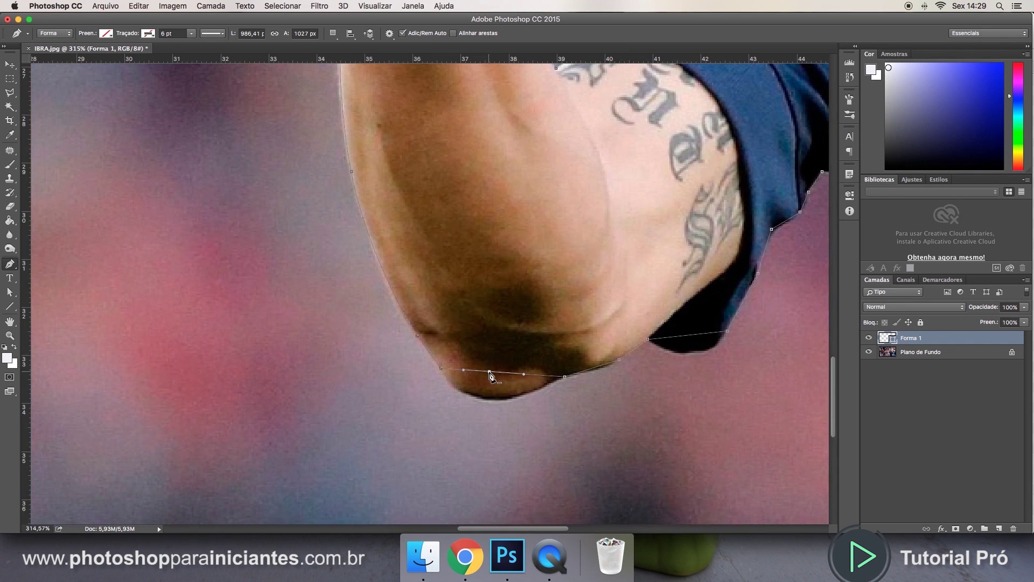
drag(489, 372, 485, 398)
Step: Refine the path under the upper arm with extra anchor points and curve it around the sleeve's dark lower edge
scroll(637, 397, up, 2)
click(591, 408)
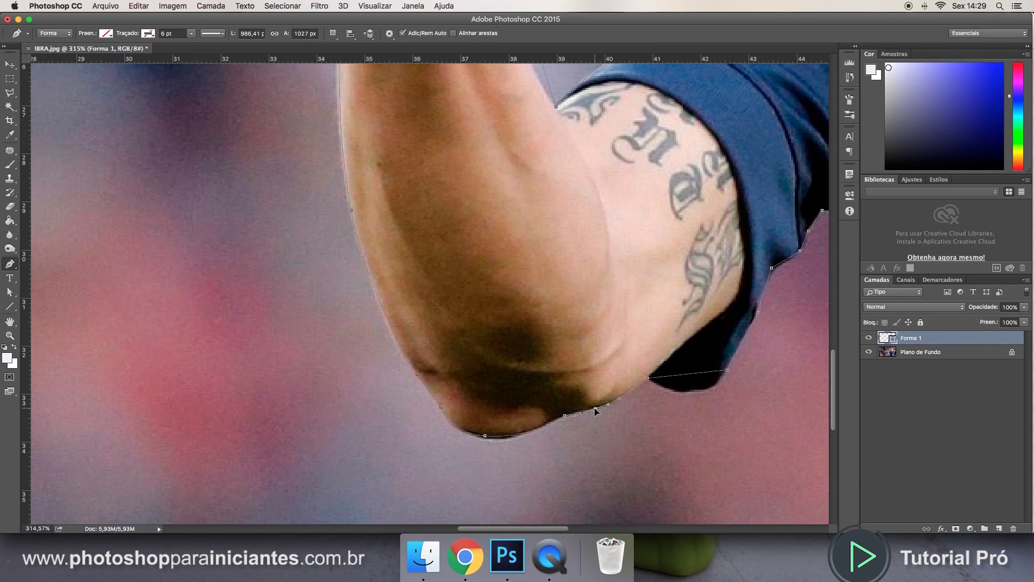
scroll(594, 409, up, 2)
click(571, 411)
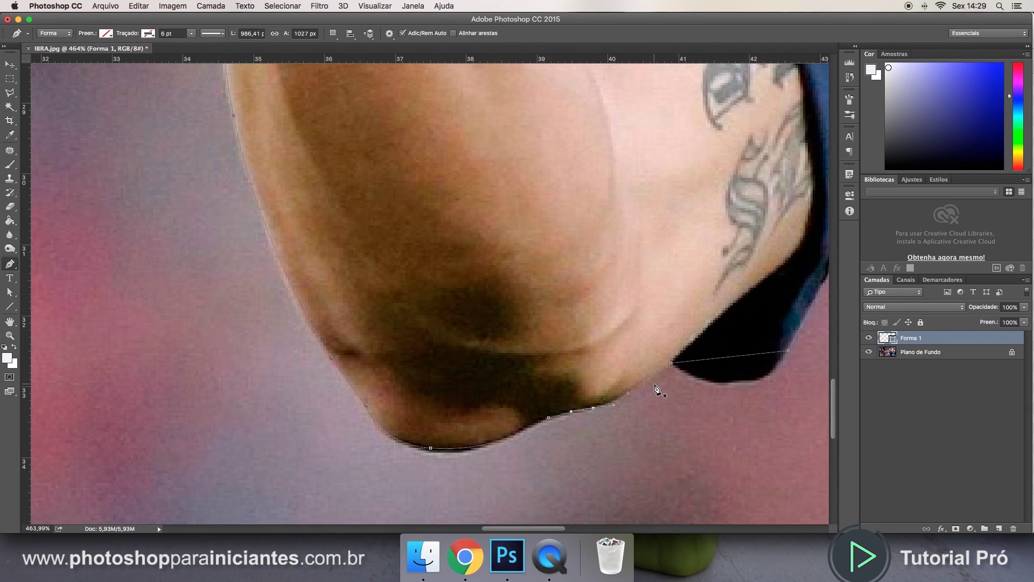
scroll(655, 391, right, 3)
click(676, 356)
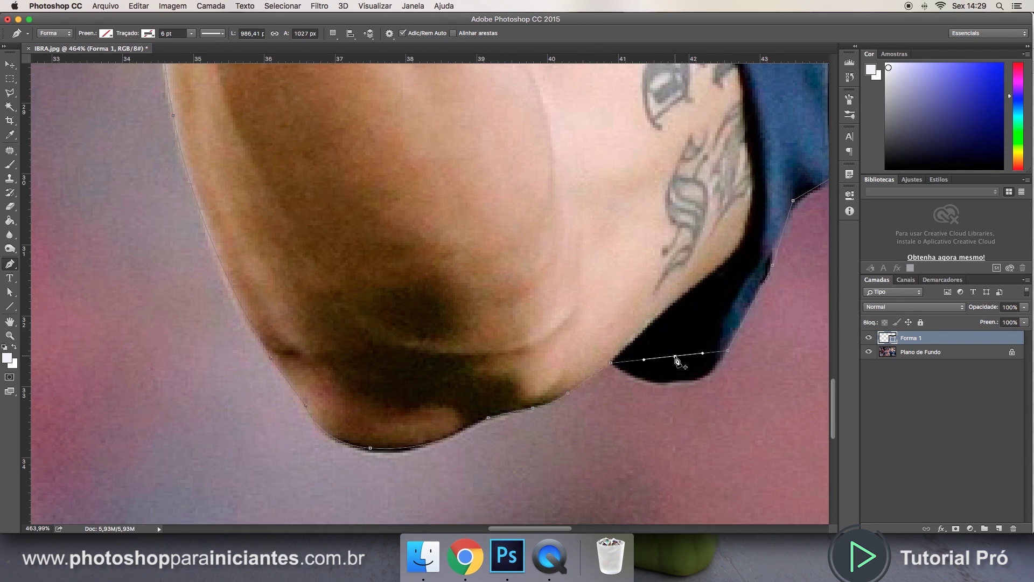
drag(675, 357, 676, 381)
Step: Add anchor points along the back edge of the sleeve cuff and adjust the path to follow the fabric
scroll(715, 385, right, 2)
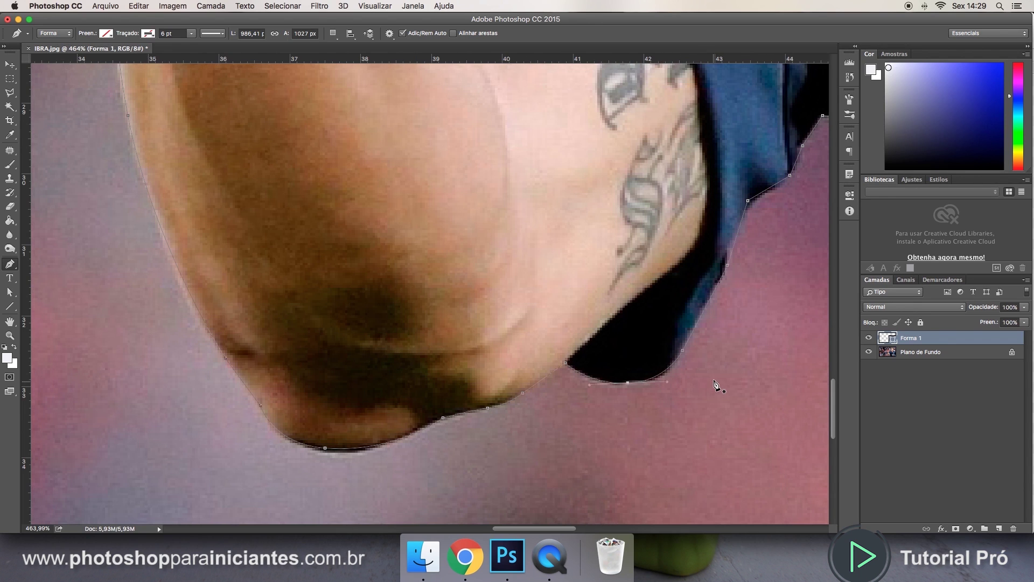
click(702, 313)
scroll(705, 315, up, 5)
click(739, 363)
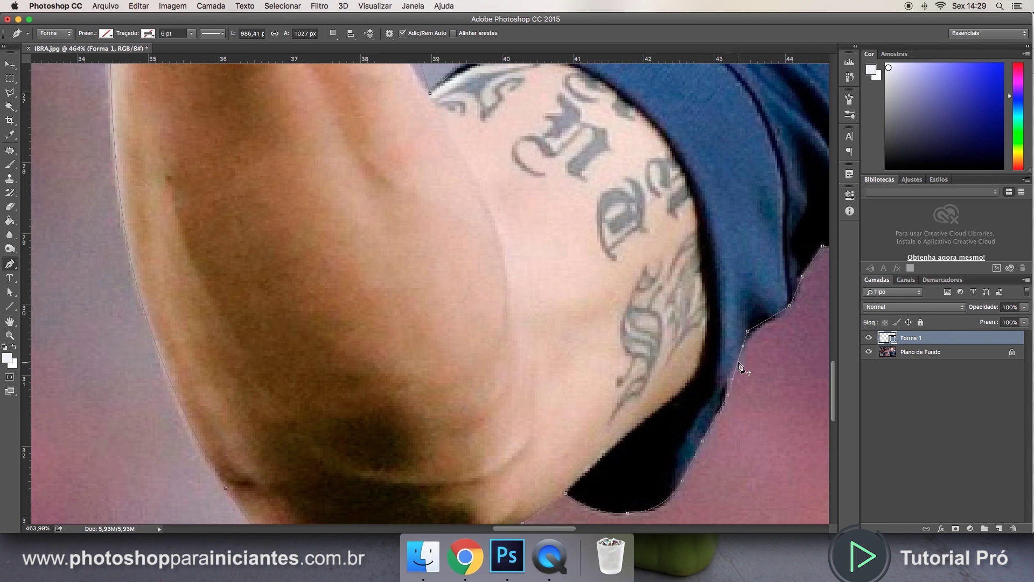
drag(738, 363, 733, 363)
Step: Add an anchor point on the short sleeve edge between the cuff and the armpit, and fit the path to it
scroll(733, 369, right, 5)
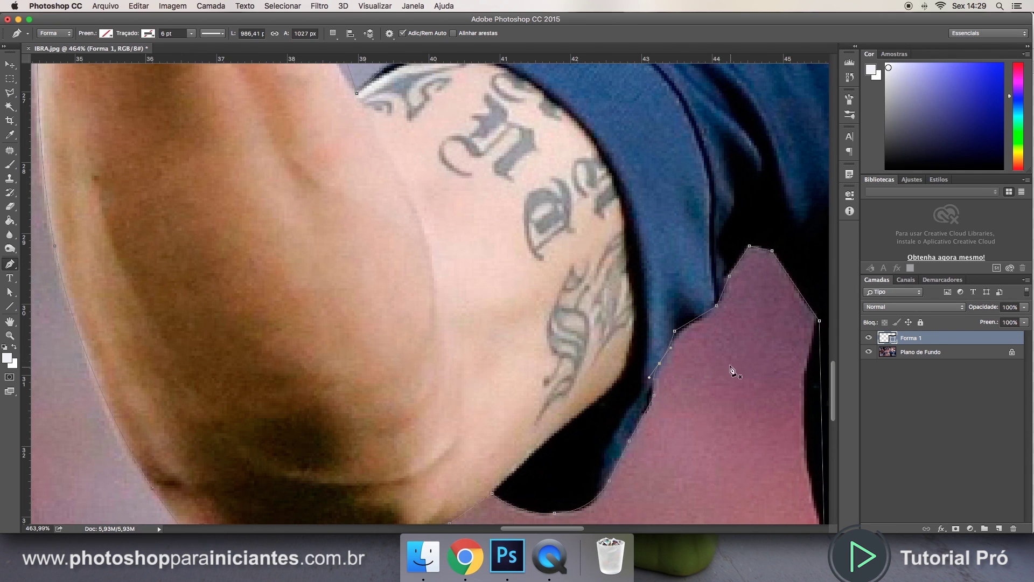
scroll(716, 347, up, 1)
click(693, 333)
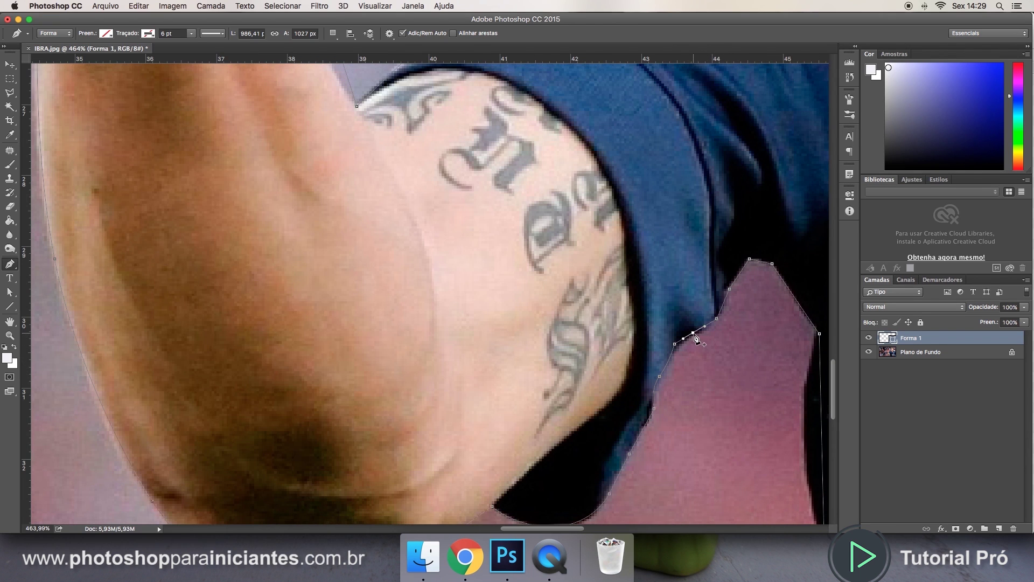
drag(692, 332, 690, 338)
scroll(727, 303, left, 1)
scroll(739, 305, up, 8)
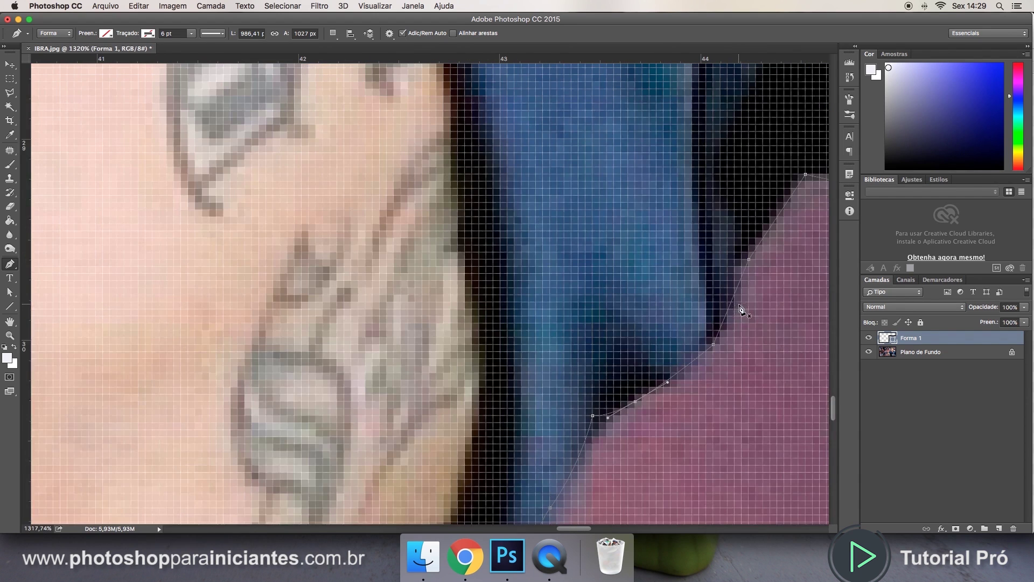
Step: Add anchor points along the sleeve's lower edge up to the armpit, and curve the path around the rounded peak of the background gap
click(730, 305)
drag(751, 294, 736, 289)
scroll(748, 317, right, 3)
scroll(750, 318, up, 2)
scroll(750, 318, right, 1)
click(752, 225)
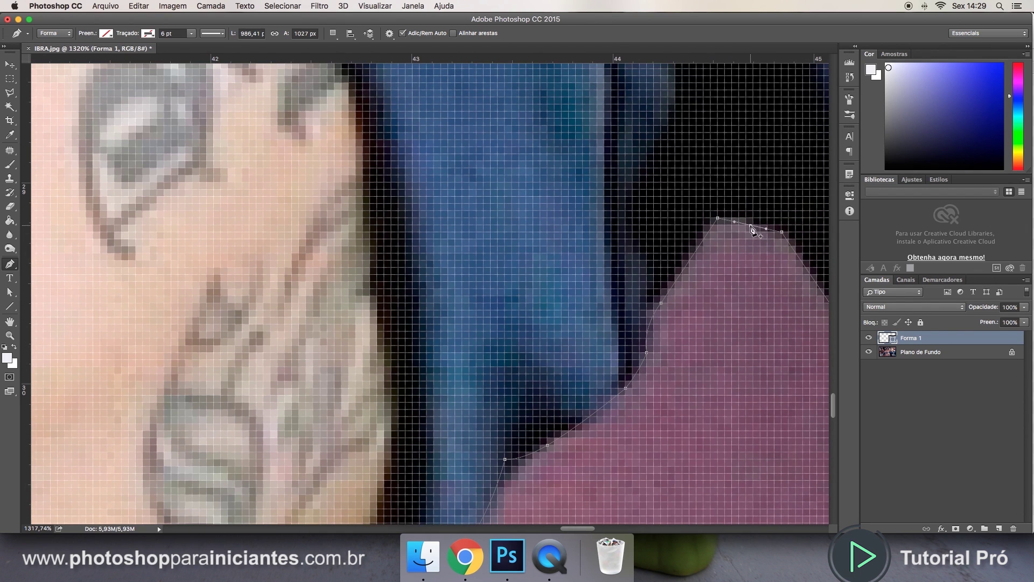
drag(751, 225, 751, 219)
Step: Add an anchor point on the slope descending from the armpit peak along the shirt, and adjust its handles to fit
scroll(768, 257, right, 4)
scroll(768, 256, down, 4)
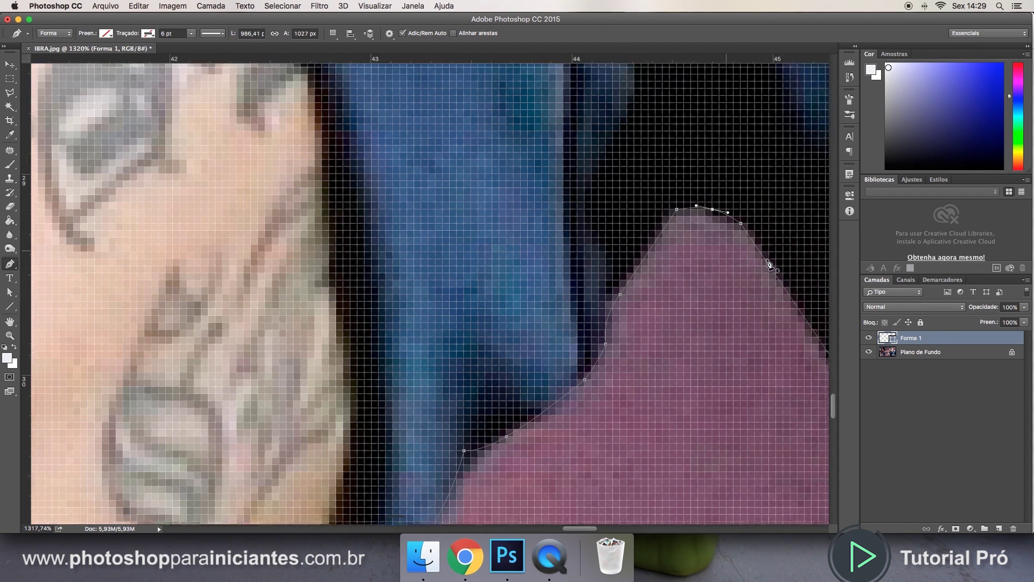
click(767, 258)
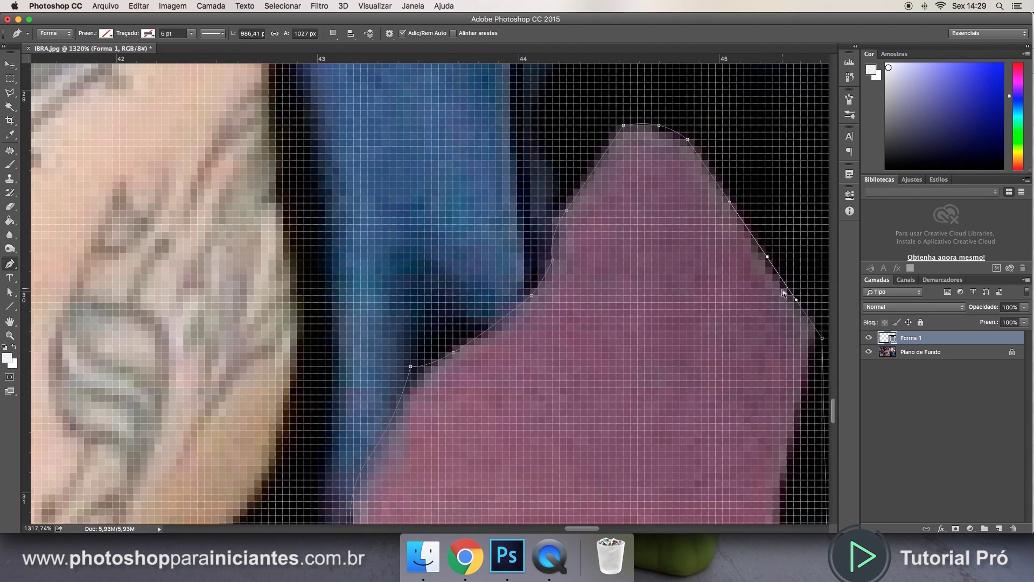
drag(796, 300, 787, 300)
drag(732, 204, 735, 192)
Step: Add two anchor points along the shirt's side below the armpit and pull the path in to the dark fabric edge
scroll(789, 293, down, 3)
scroll(789, 294, right, 5)
scroll(789, 294, down, 4)
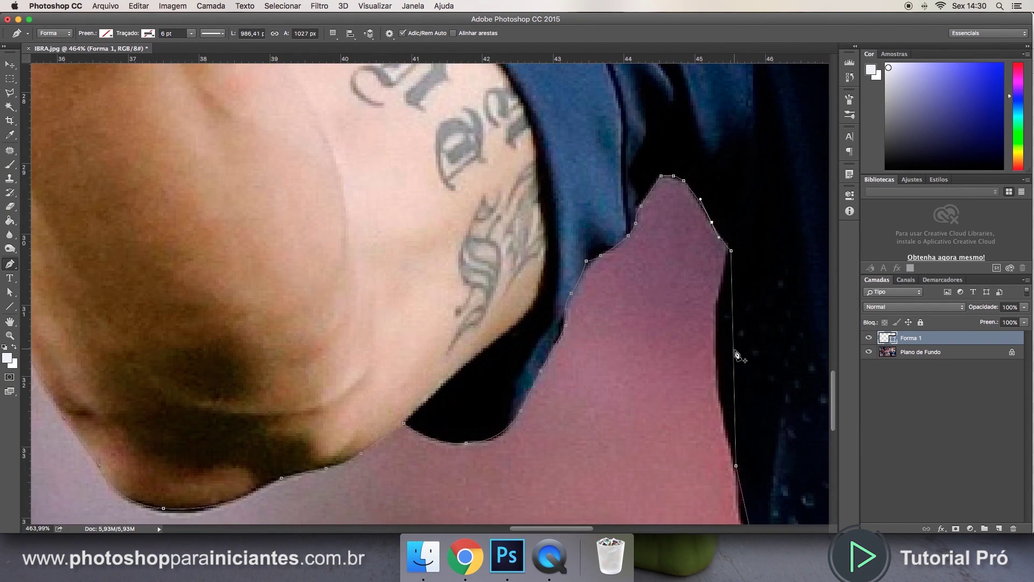
click(734, 351)
drag(733, 352, 716, 364)
scroll(743, 392, down, 5)
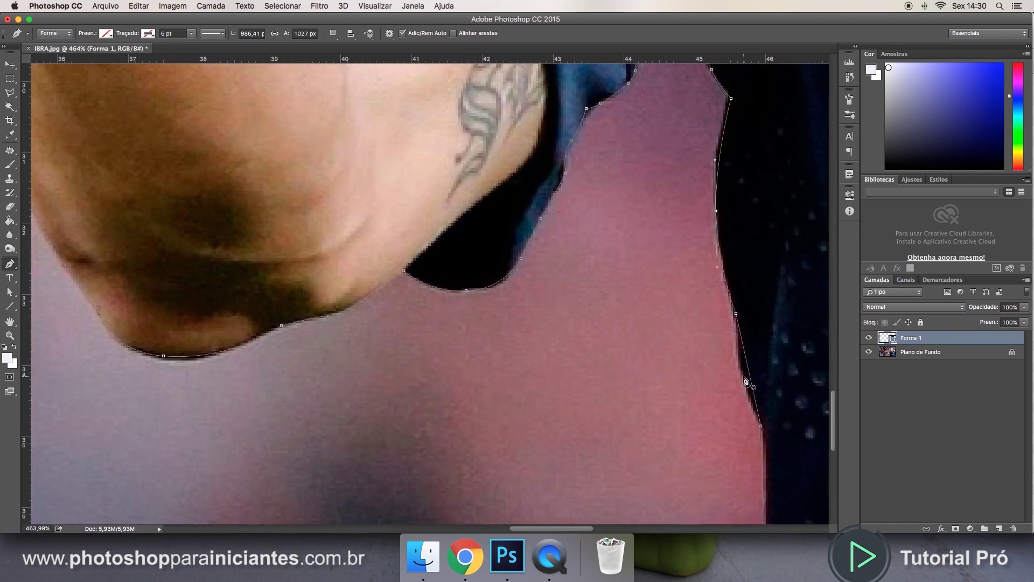
click(751, 376)
drag(750, 375, 746, 376)
Step: Add an anchor point on the lowest stretch of the shirt's side near the image's bottom edge, and curve the path there
scroll(748, 388, down, 5)
scroll(750, 389, down, 1)
scroll(750, 389, right, 1)
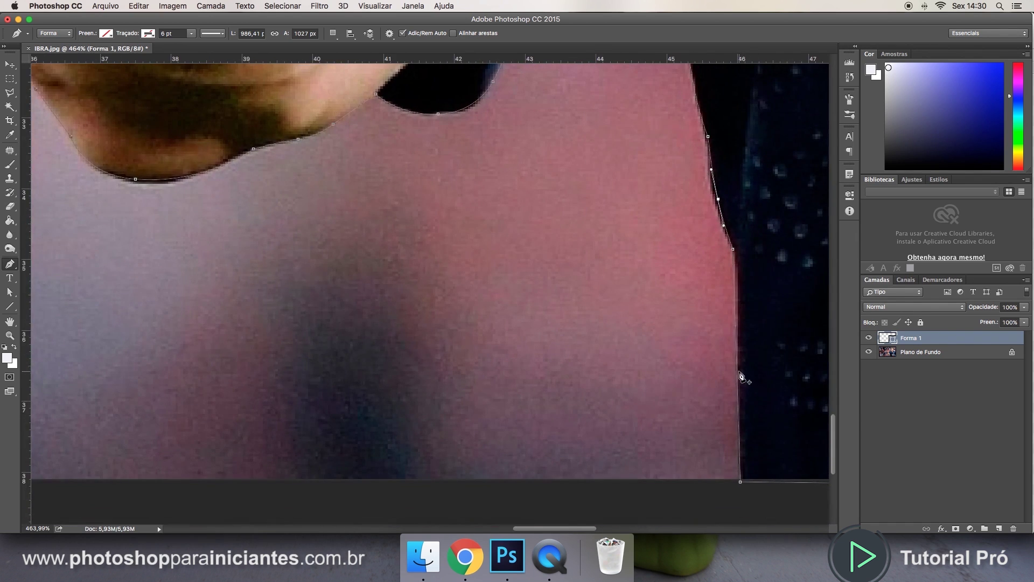
click(738, 368)
click(739, 303)
drag(740, 303, 744, 270)
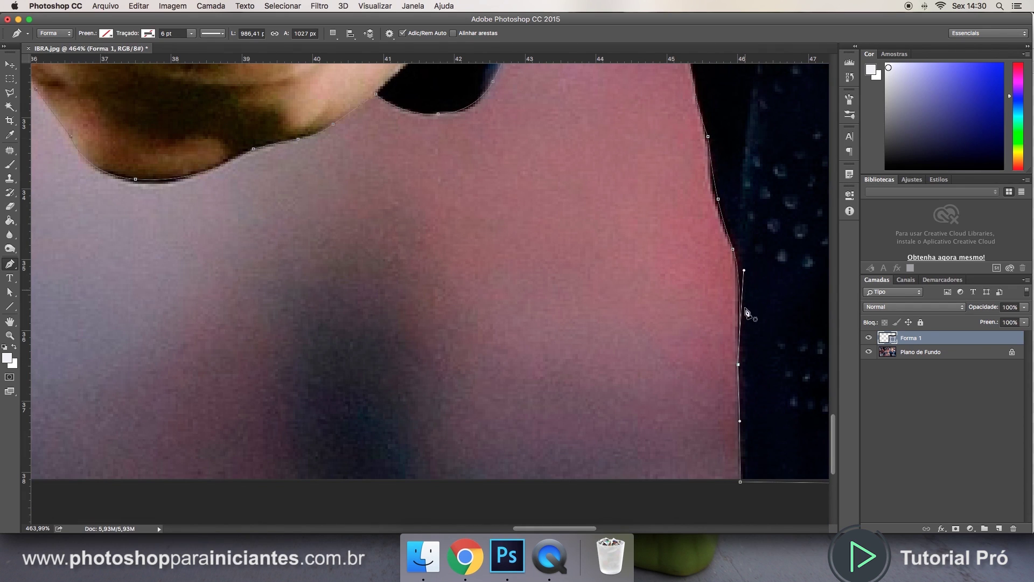
Step: Fit the path to the opposite lower edge of the shirt, where it crosses the pale round shape in the background
scroll(748, 390, right, 1)
scroll(749, 390, right, 10)
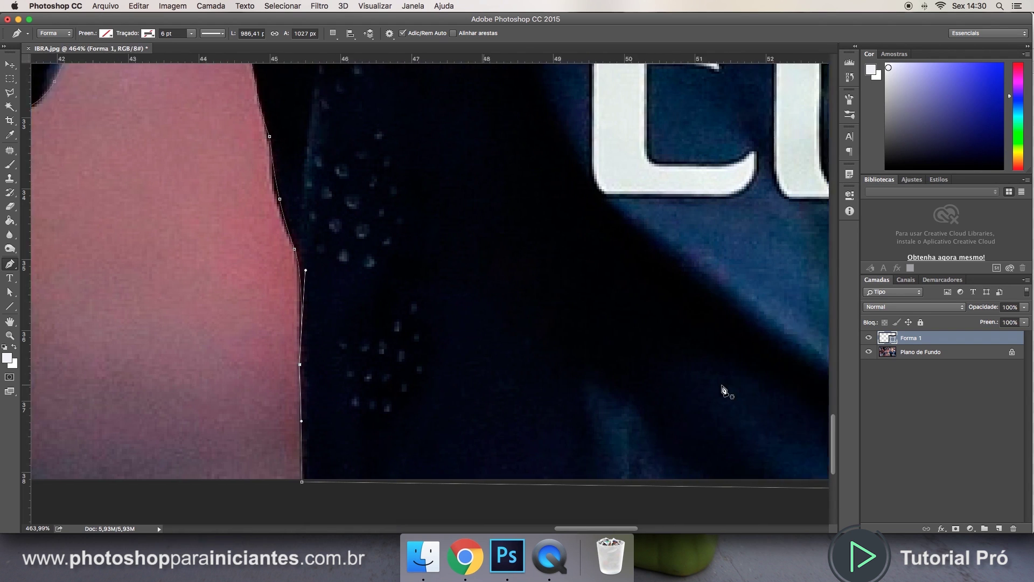
scroll(724, 389, right, 15)
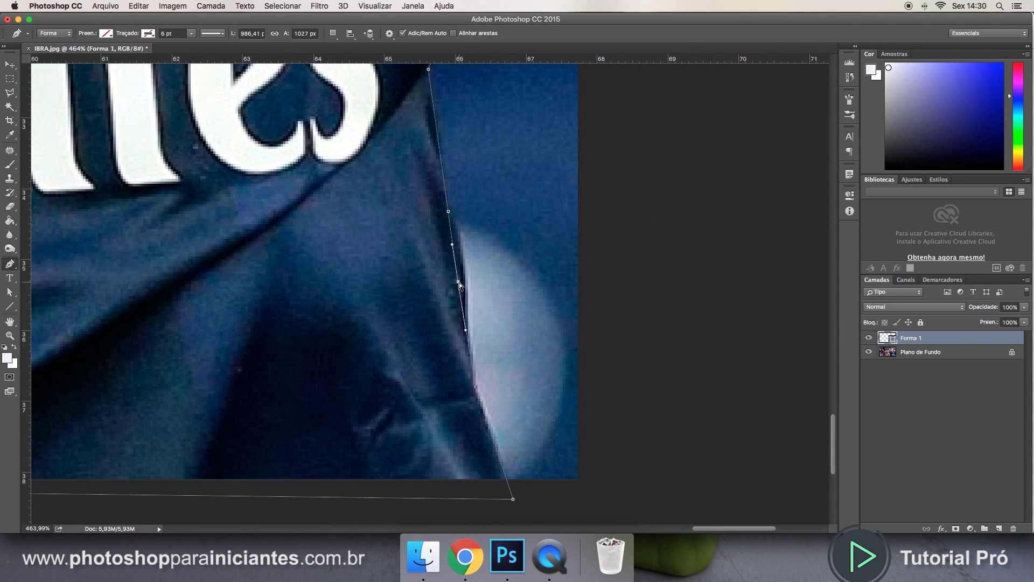
click(463, 265)
drag(471, 312, 466, 327)
Step: Curve the path along the shirt edge beside the chest lettering, and refine the segments around the dark notch above it
scroll(465, 315, up, 3)
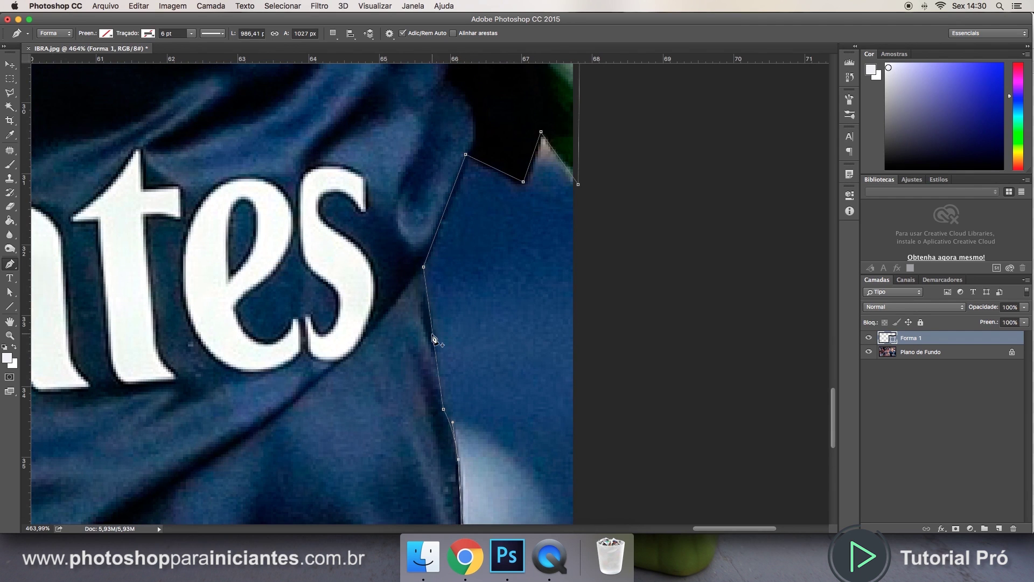
click(434, 337)
drag(433, 336, 420, 289)
click(441, 221)
drag(442, 222, 463, 182)
scroll(488, 209, up, 3)
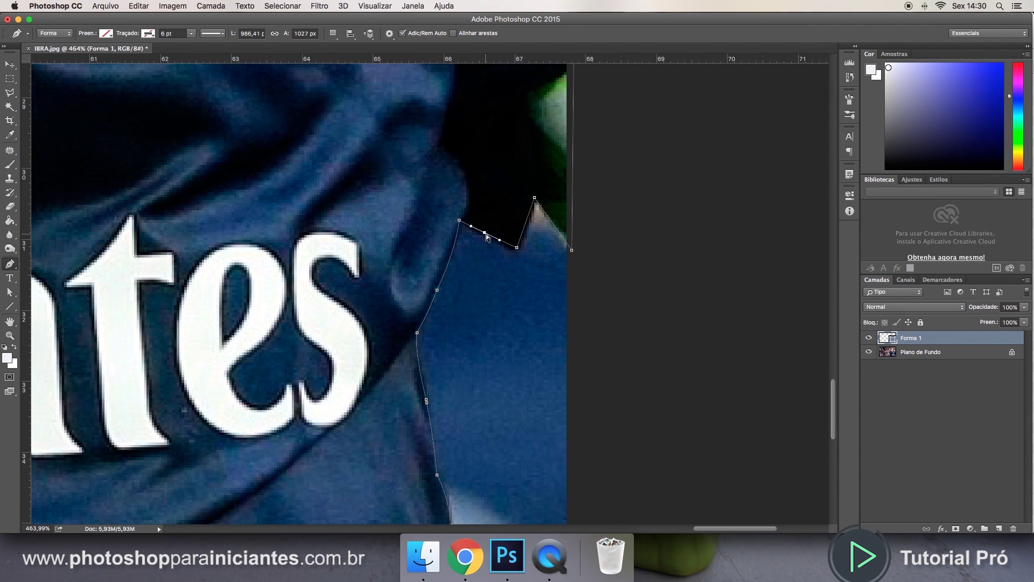
click(525, 224)
click(553, 223)
Step: Add anchor points along the outer shoulder from the image's edge to beneath the bright round light, following the fabric's contour
scroll(576, 245, up, 10)
scroll(572, 249, up, 20)
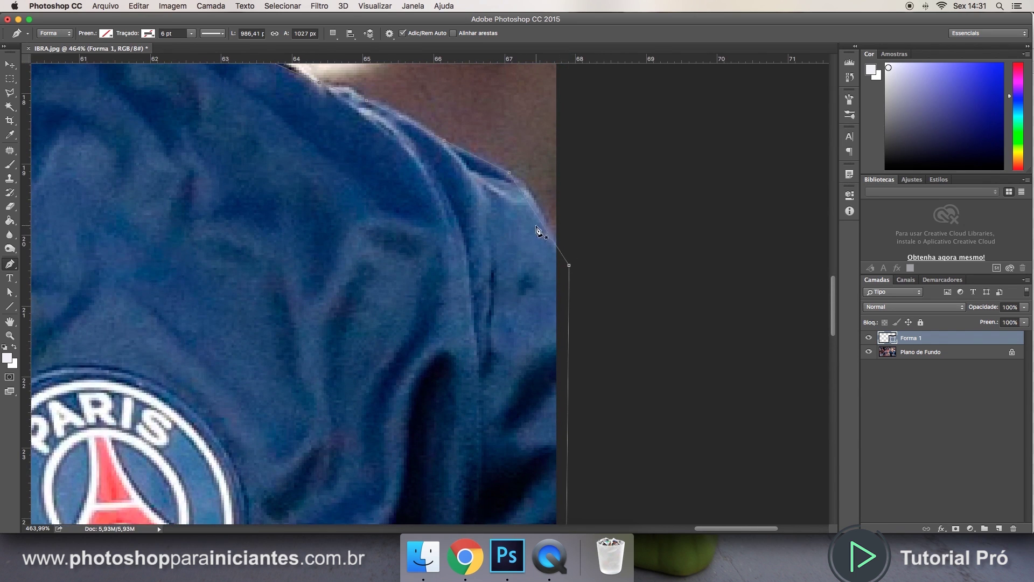
click(540, 212)
scroll(474, 218, up, 4)
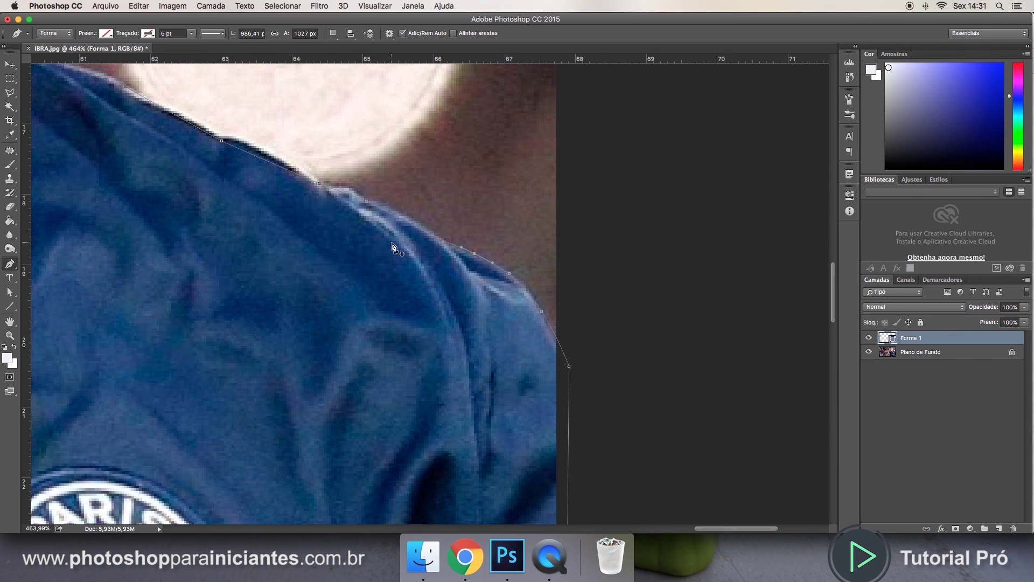
scroll(394, 247, up, 1)
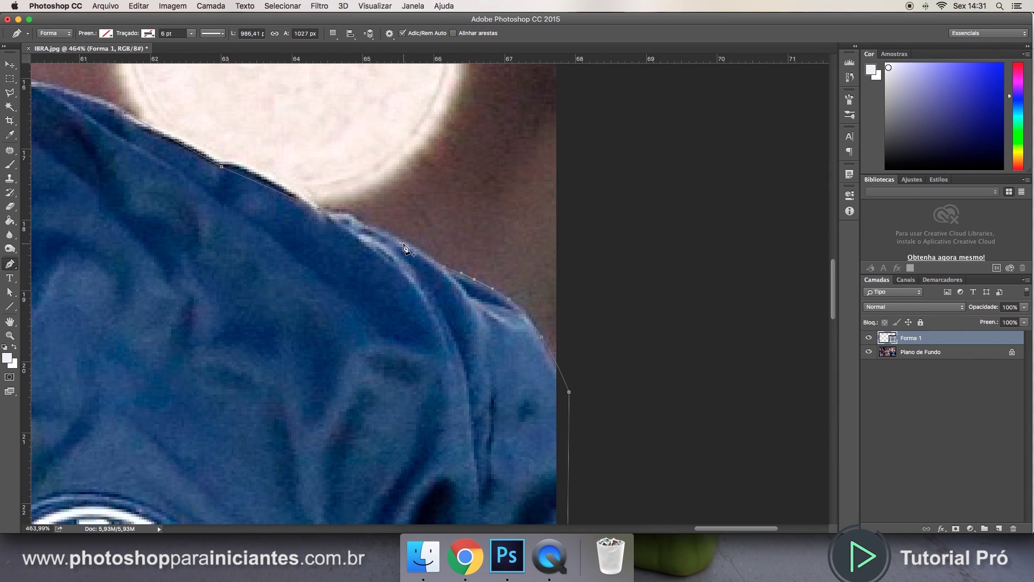
click(349, 216)
click(271, 188)
Step: Refine the path with extra anchor points along the upper shoulder between the bright light and the collar
scroll(248, 186, left, 4)
scroll(248, 185, up, 2)
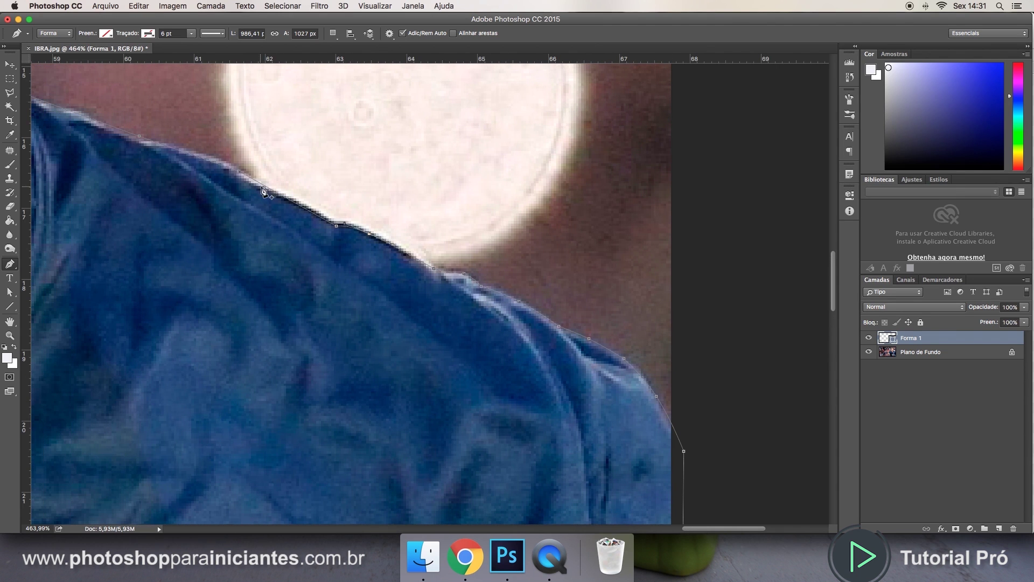
click(298, 202)
scroll(197, 172, left, 4)
scroll(197, 173, up, 2)
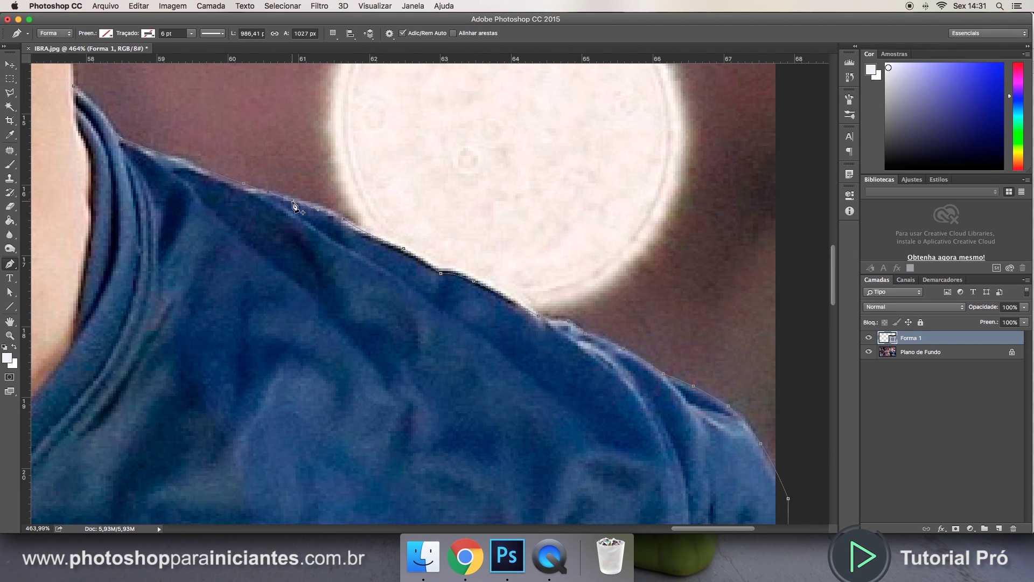
click(242, 184)
Step: Fit the path around the shirt collar and up the side of the neck toward the earlobe
scroll(144, 162, up, 5)
scroll(144, 161, left, 5)
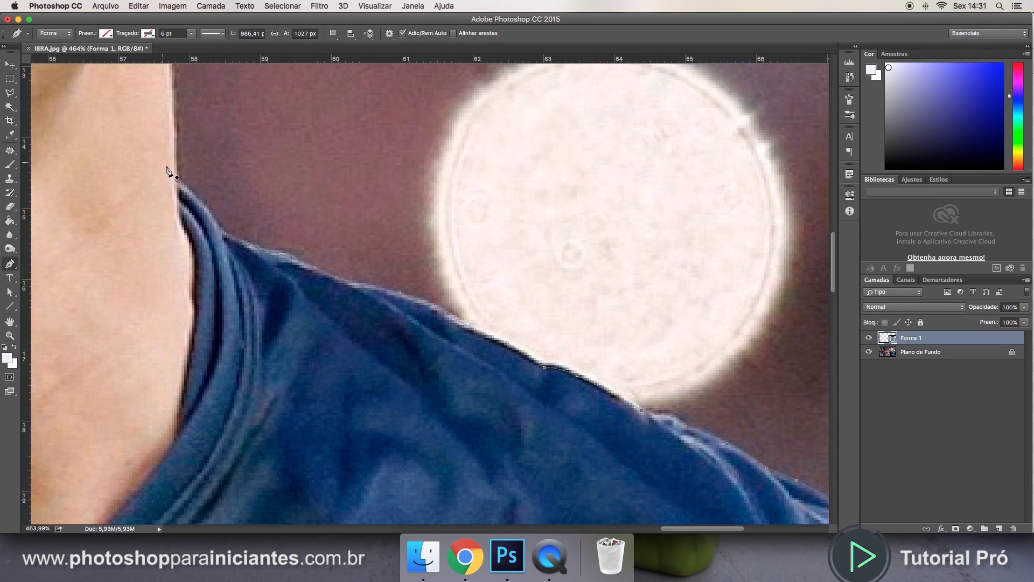
drag(199, 205, 192, 189)
scroll(214, 216, up, 5)
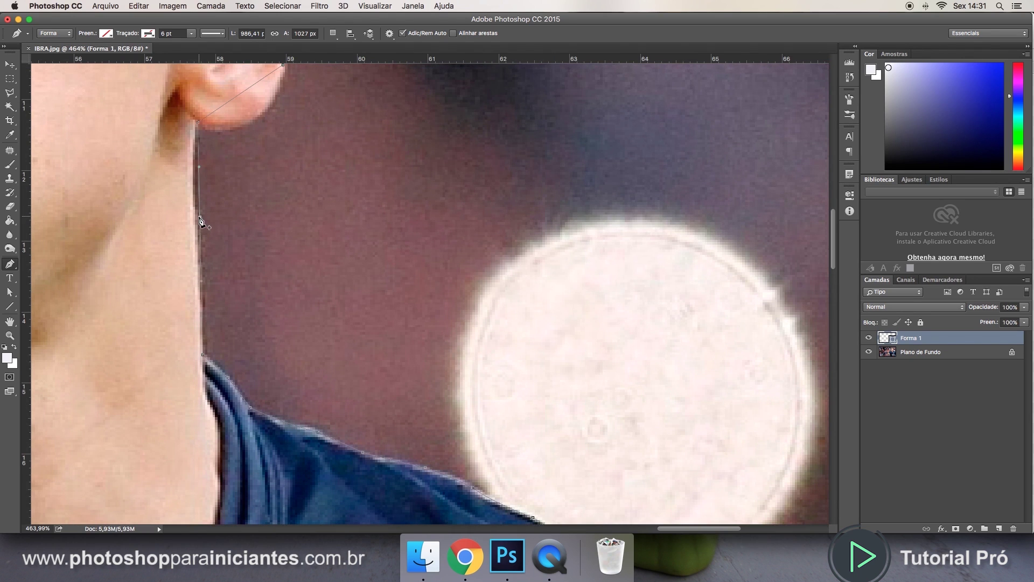
drag(200, 221, 192, 203)
Step: Curve the path around the earlobe, along the outer rim of the ear and over its top edge
scroll(215, 219, up, 4)
click(239, 225)
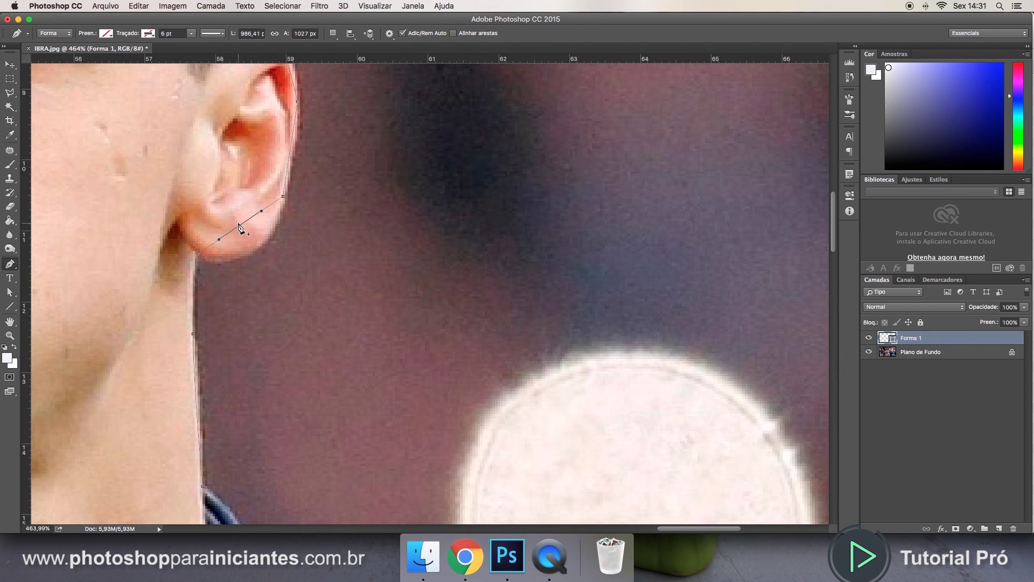
drag(243, 242, 253, 247)
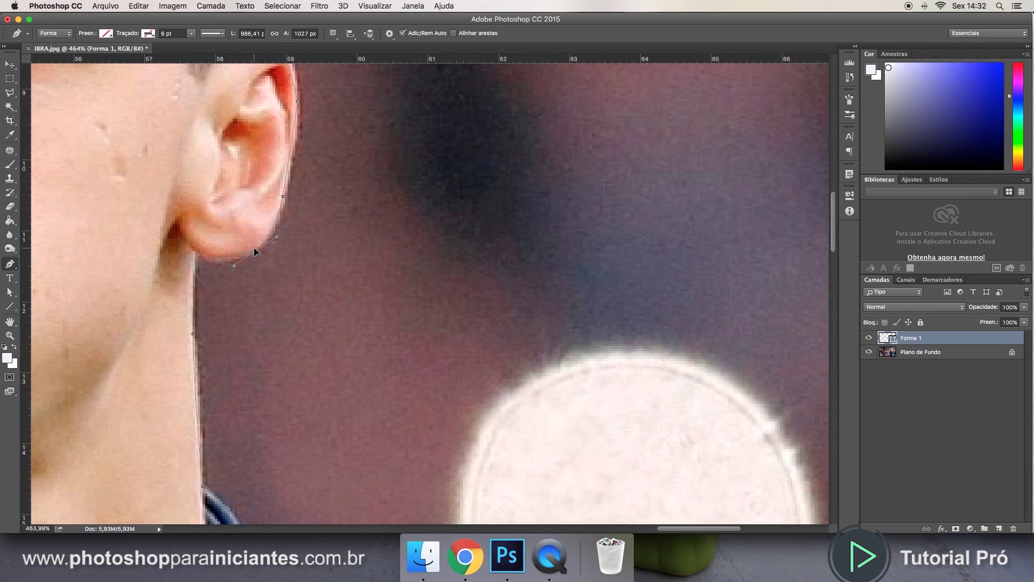
click(291, 150)
scroll(294, 149, up, 3)
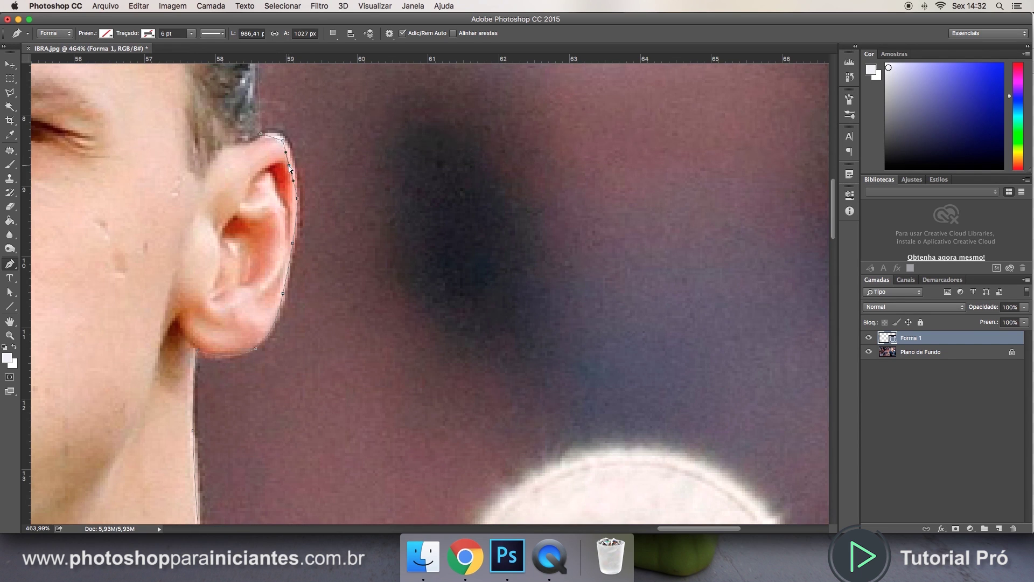
scroll(281, 143, up, 4)
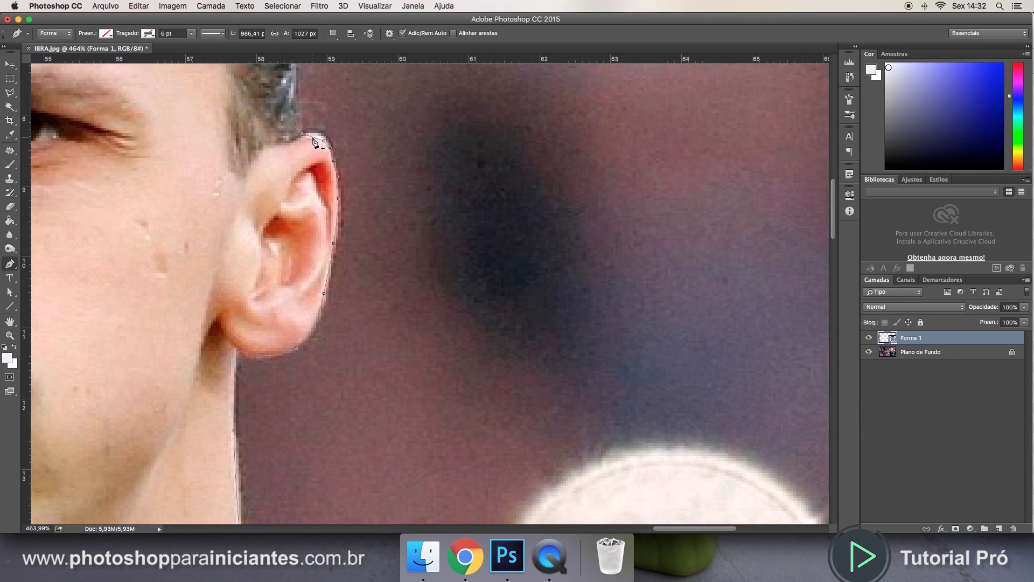
click(318, 135)
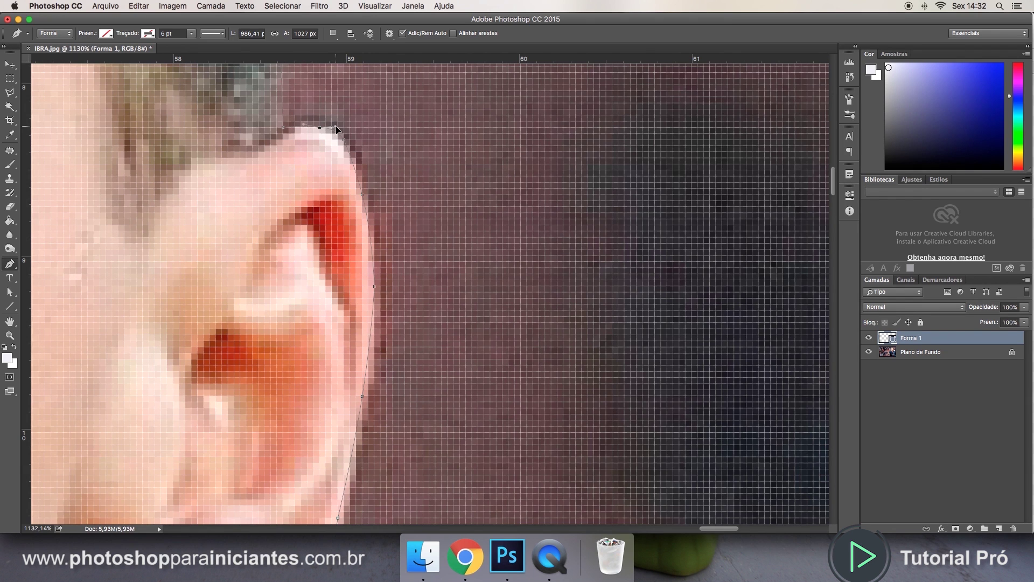
Step: Refine the path along the edge of the hair from the top of the ear up the side of the head
scroll(301, 130, down, 5)
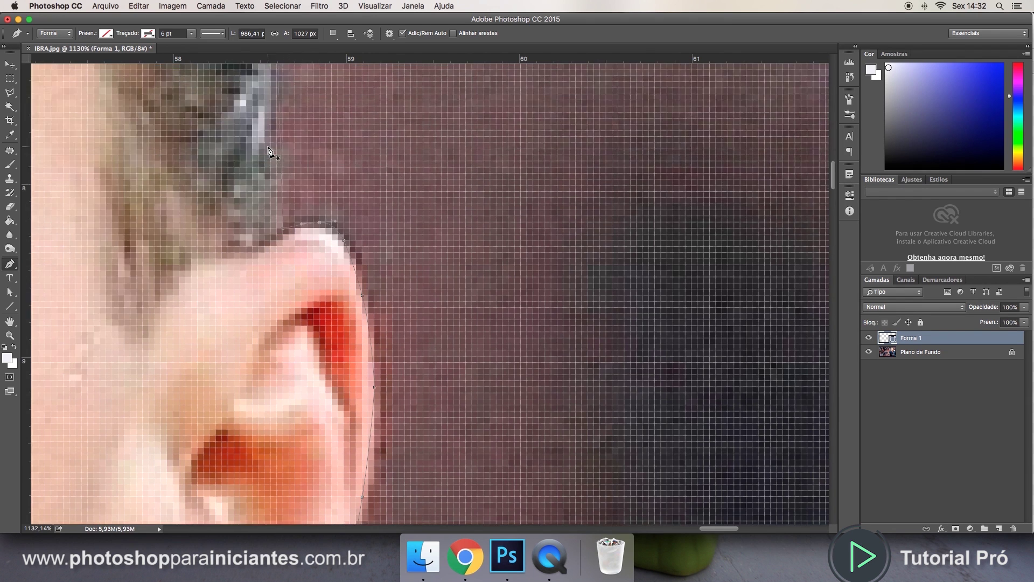
scroll(286, 135, up, 3)
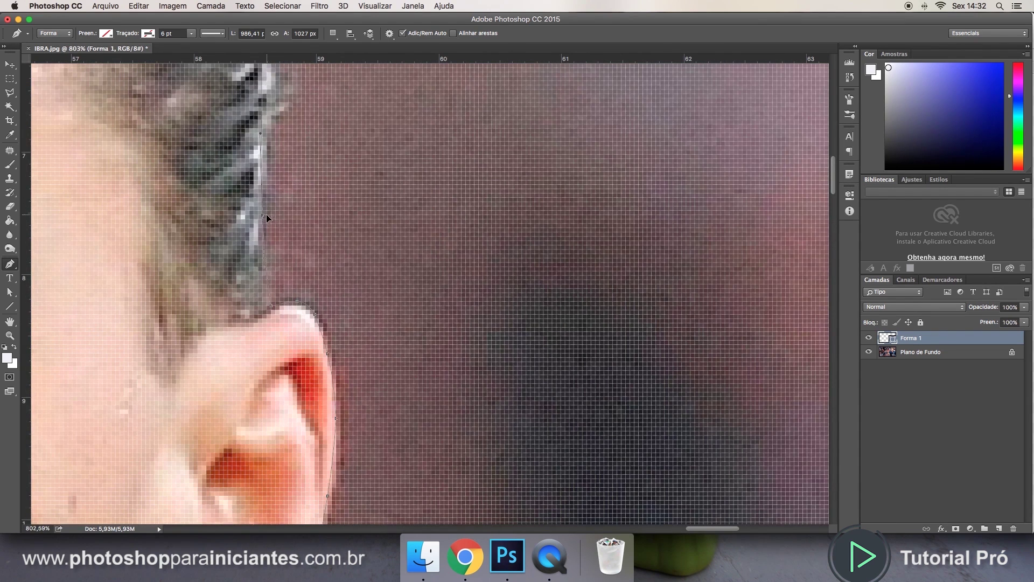
key(ctrl+z)
scroll(262, 174, up, 4)
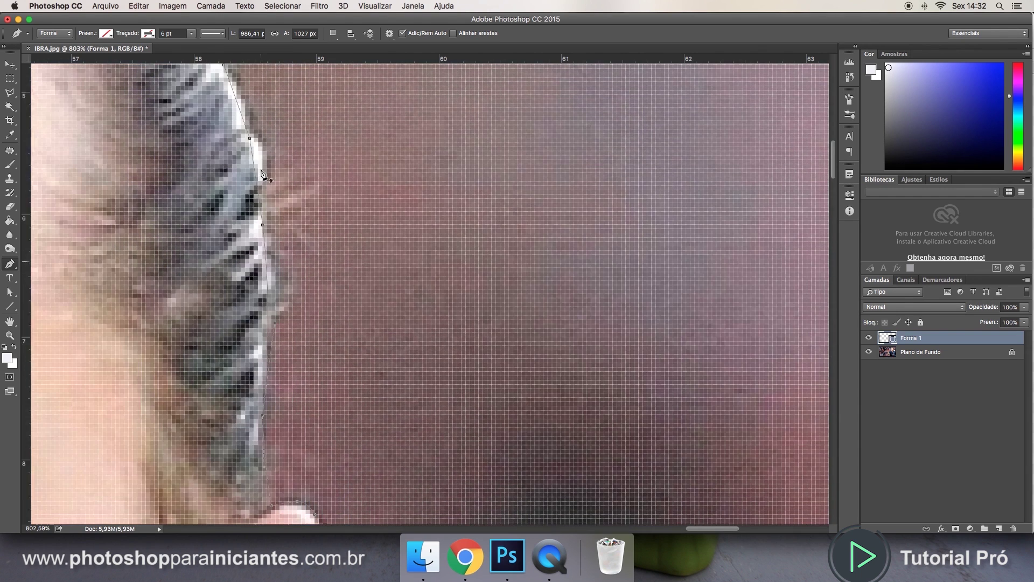
scroll(264, 165, up, 2)
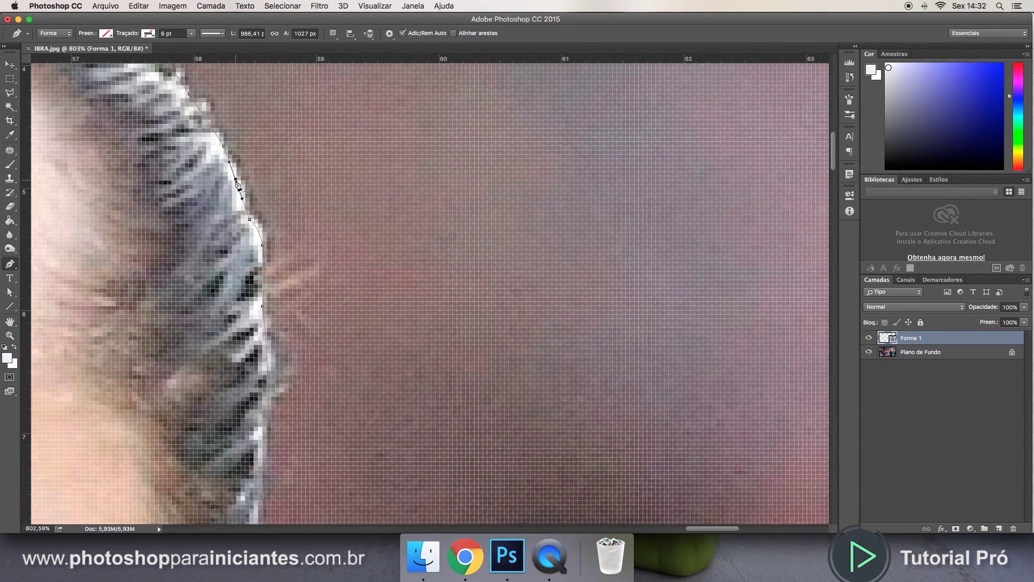
scroll(209, 159, up, 1)
scroll(209, 159, up, 1)
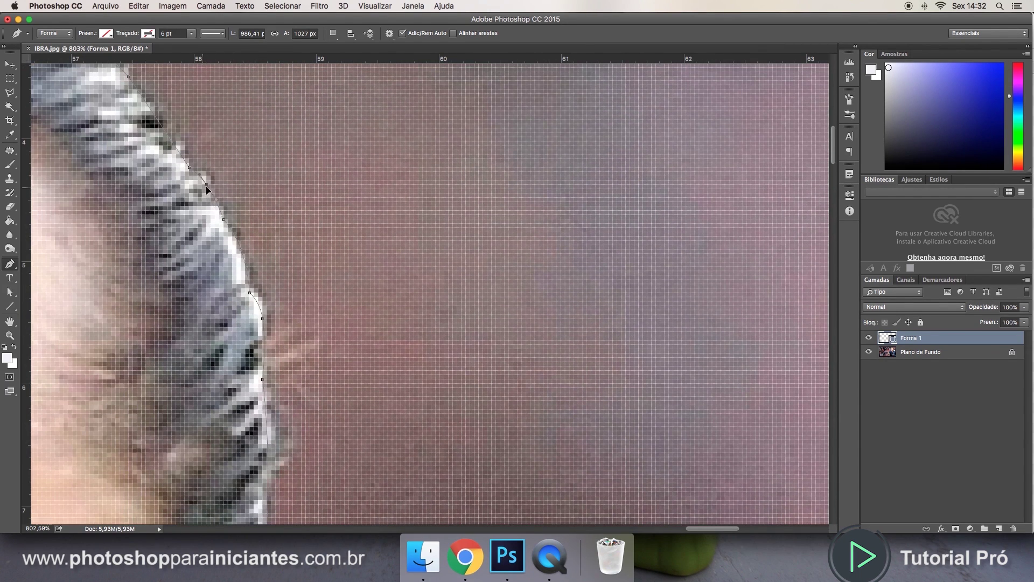
scroll(207, 188, up, 1)
scroll(165, 153, left, 3)
scroll(164, 153, up, 1)
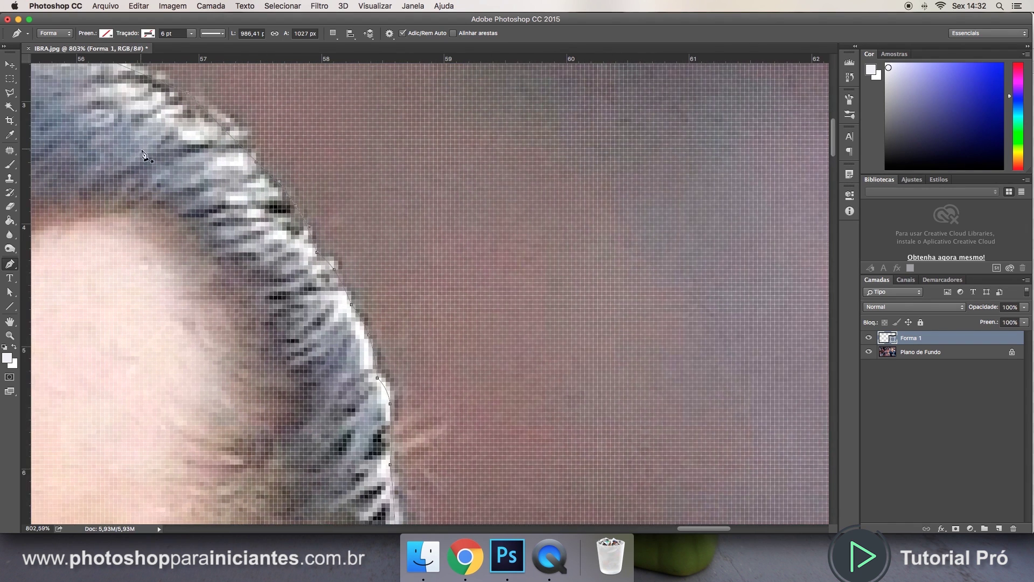
Step: Curve the path over the crown of the head, following the top contour of the slicked-back hair
scroll(226, 160, up, 1)
scroll(228, 160, up, 3)
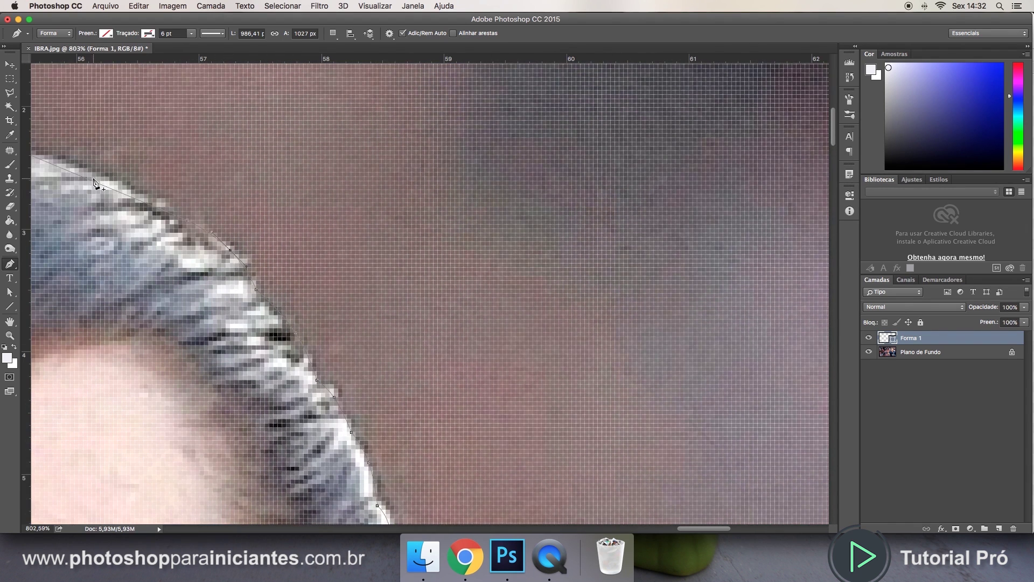
scroll(204, 183, left, 2)
scroll(205, 189, up, 1)
scroll(204, 188, left, 5)
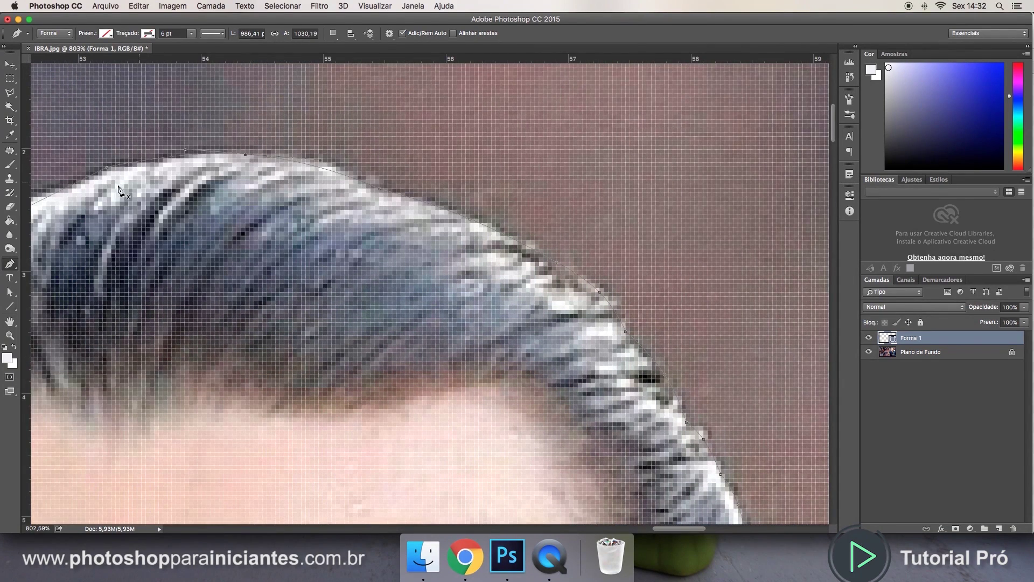
scroll(81, 183, left, 3)
scroll(81, 183, down, 2)
scroll(45, 179, left, 6)
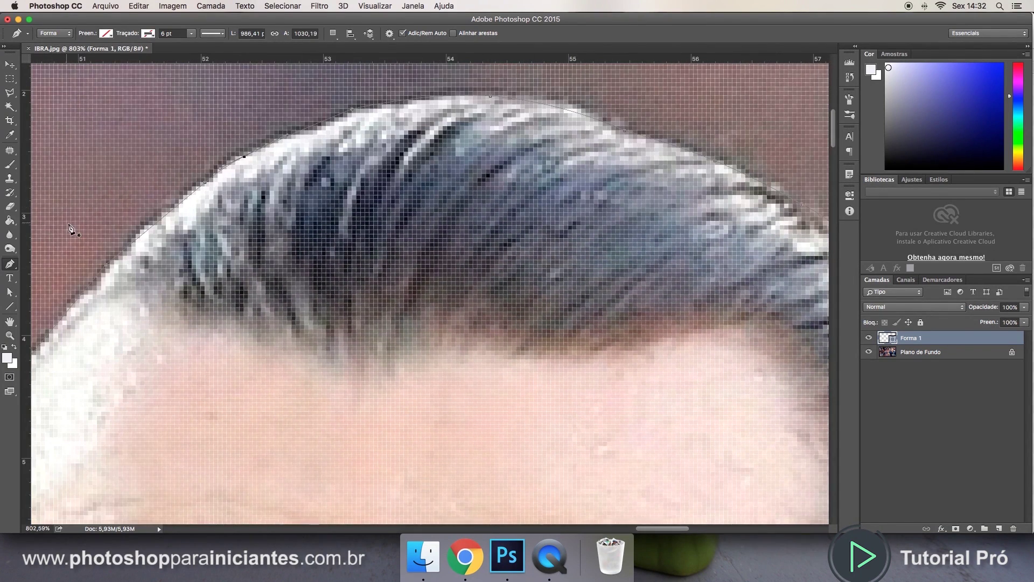
Step: Add anchor points down the far side of the hairline to the temple and curve the path along the head
scroll(81, 216, down, 1)
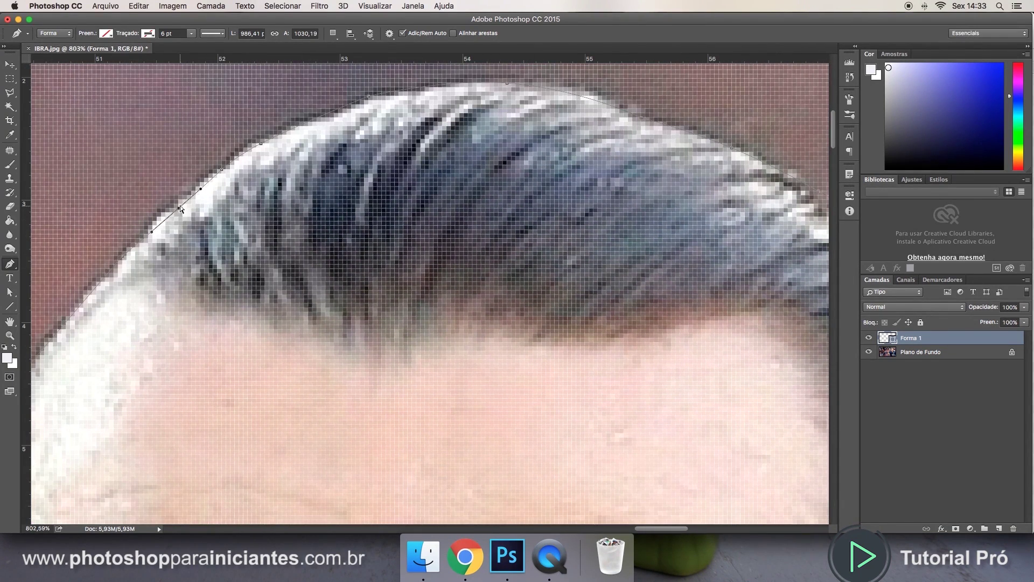
scroll(65, 272, left, 3)
scroll(64, 272, down, 3)
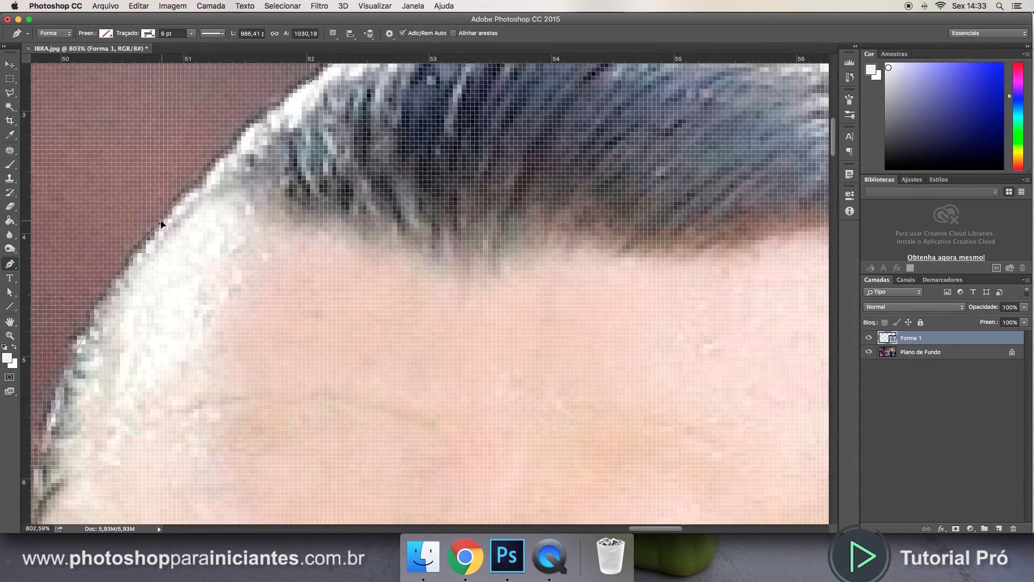
scroll(166, 222, left, 5)
scroll(178, 242, down, 4)
click(205, 269)
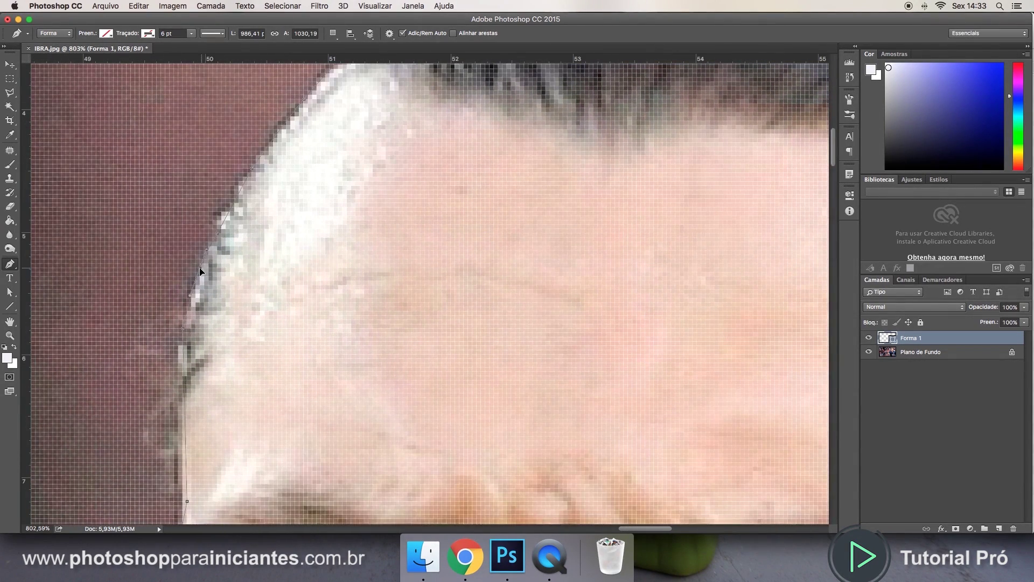
Step: Fit the path down the far side of the forehead, past the brow and eye, to the upper cheek
scroll(200, 271, down, 6)
scroll(201, 271, left, 1)
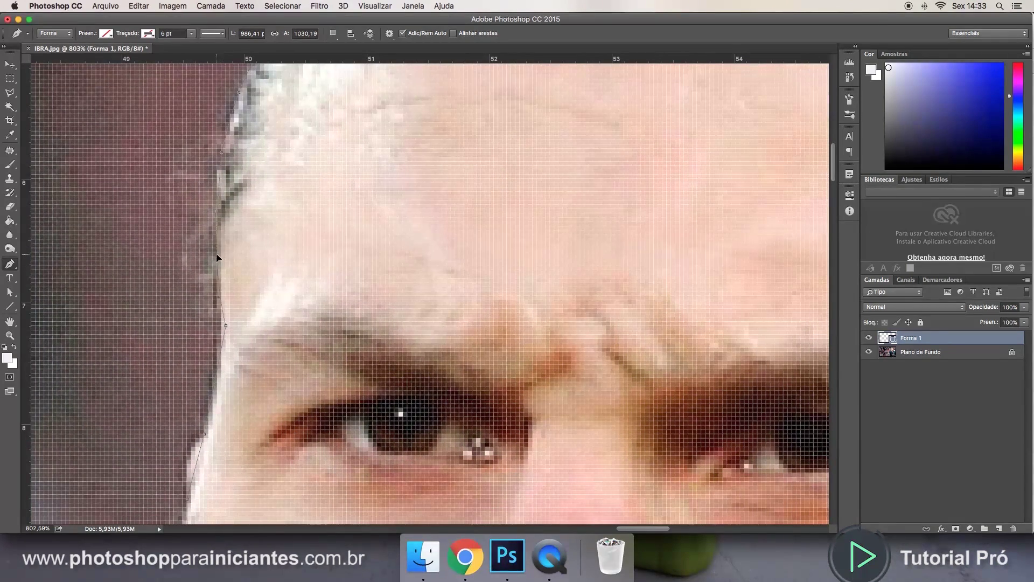
scroll(211, 360, down, 2)
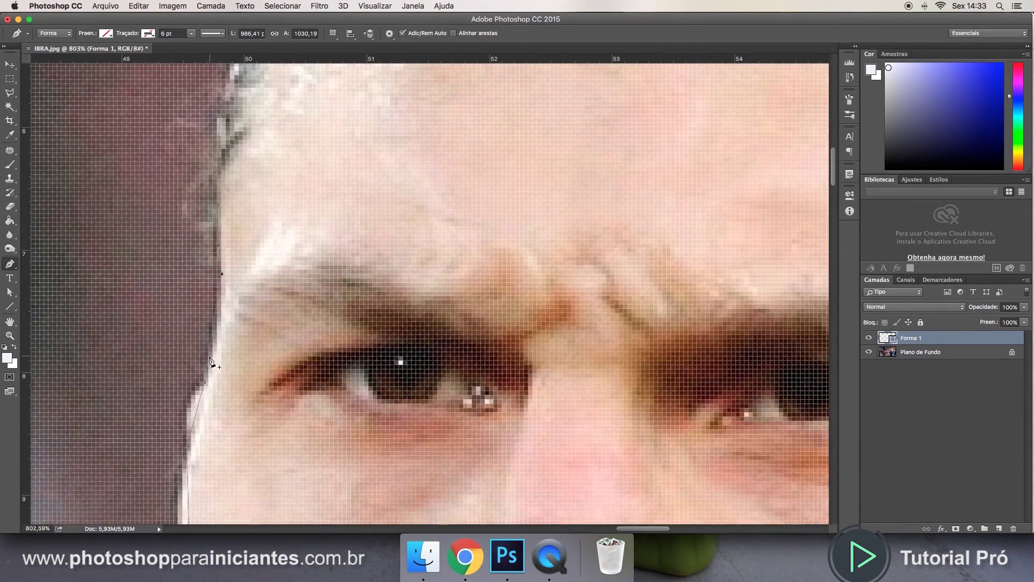
scroll(207, 350, down, 3)
scroll(207, 350, left, 1)
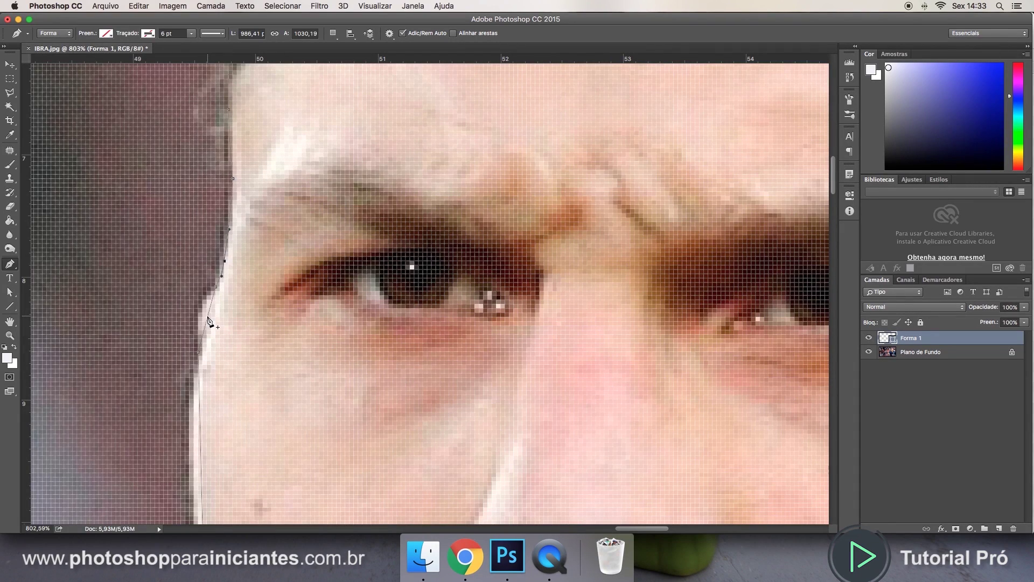
scroll(205, 355, down, 3)
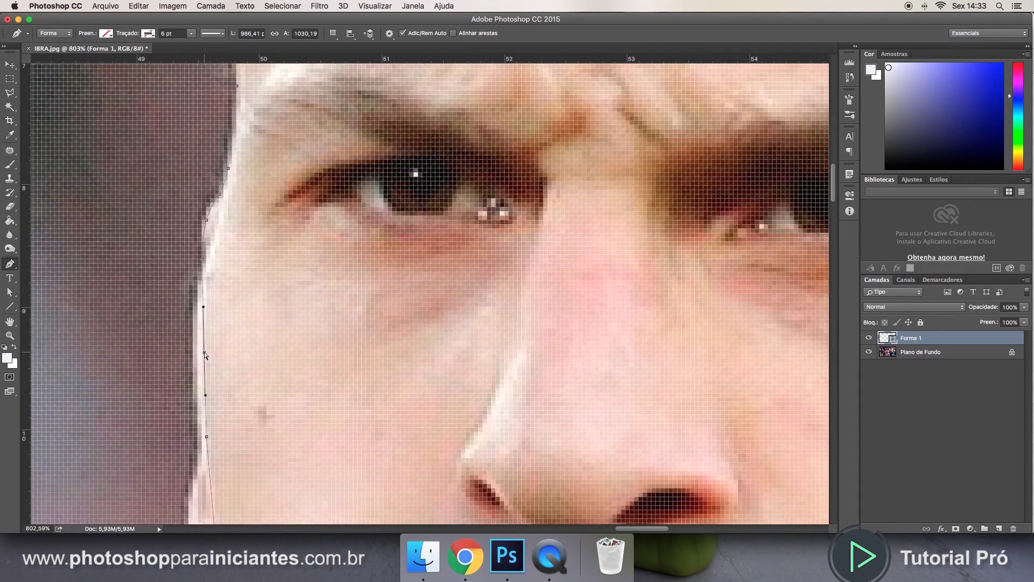
drag(205, 353, 197, 360)
Step: Add an anchor point on the far cheek and curve the path around its bulge beside the nose and moustache
scroll(198, 371, down, 5)
scroll(198, 372, left, 1)
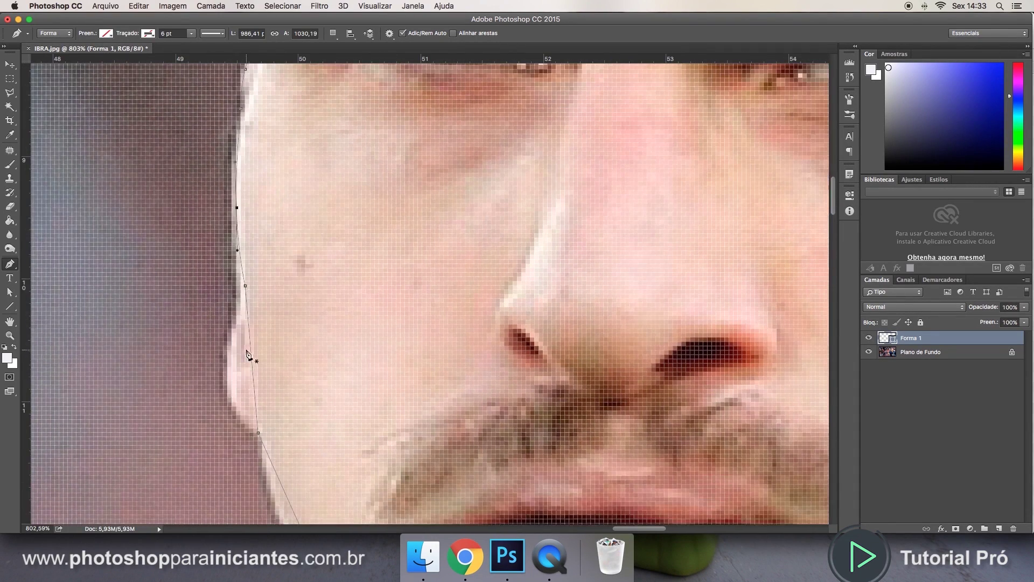
click(251, 355)
drag(251, 355, 228, 372)
drag(225, 334, 249, 294)
drag(228, 371, 229, 352)
Step: Curve the path along the far jawline and down the side of the neck to the collar
scroll(220, 411, down, 10)
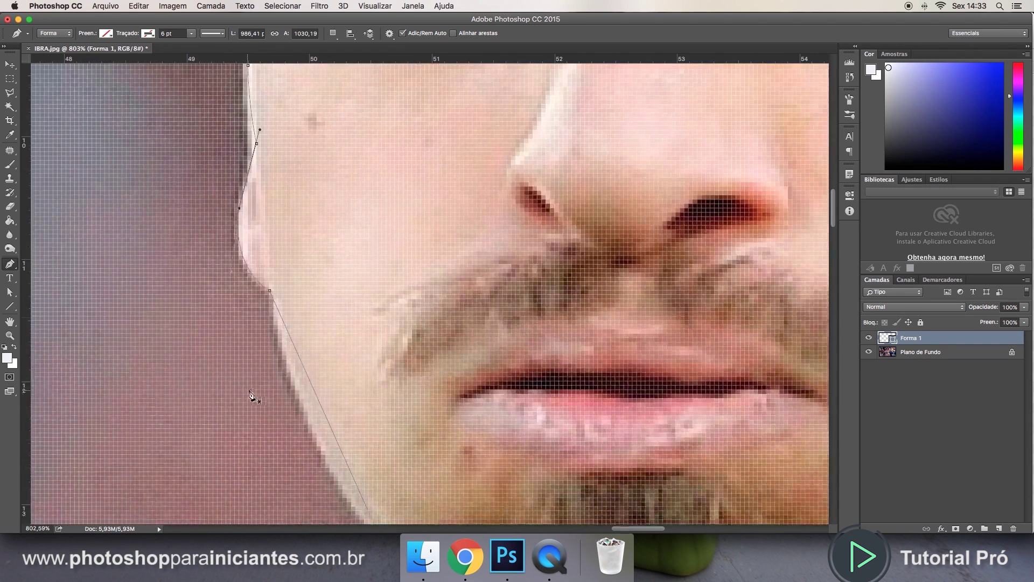
click(330, 316)
drag(332, 316, 316, 323)
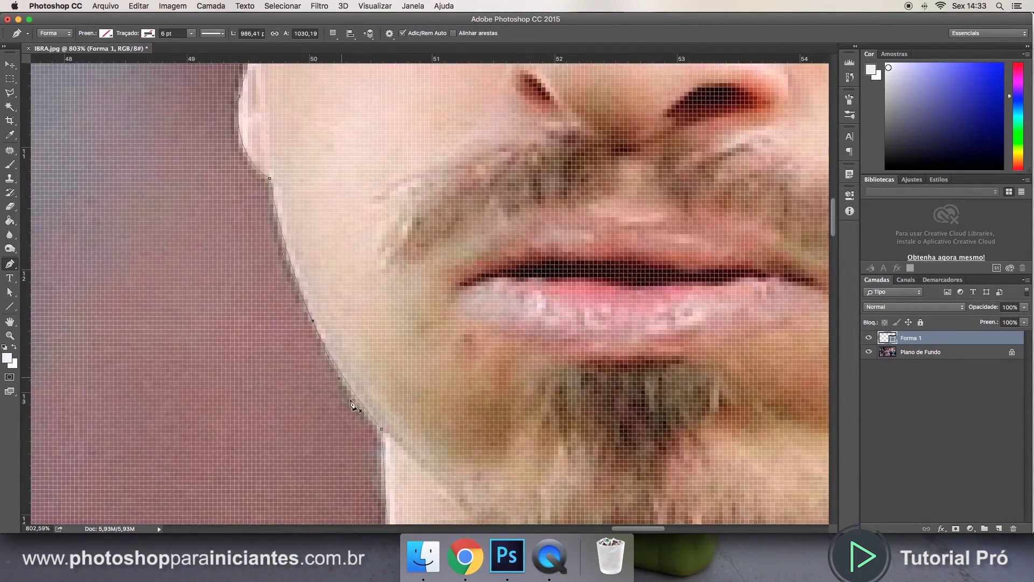
scroll(316, 323, down, 11)
click(415, 307)
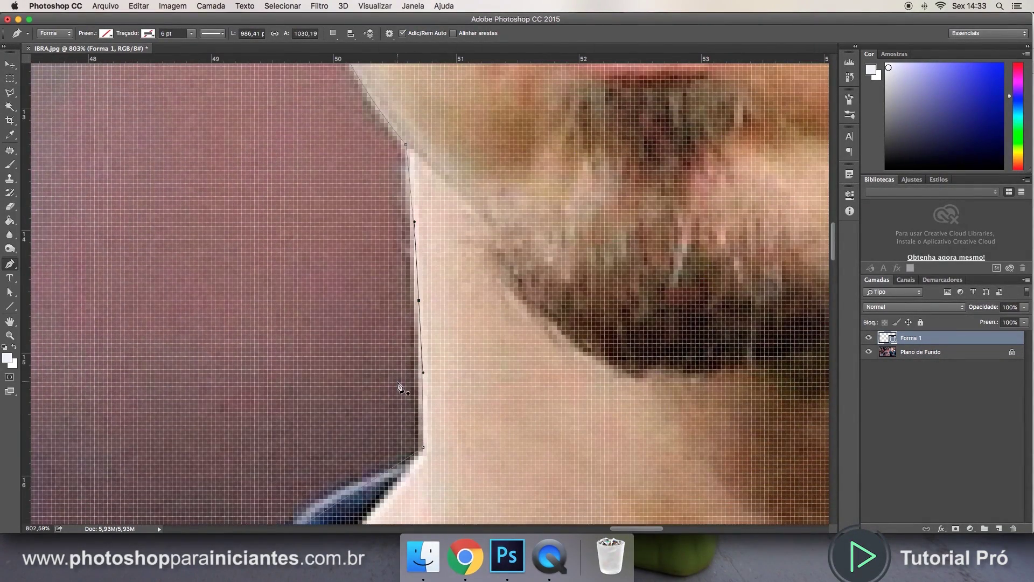
Step: Curve the path along the outer edge of the shirt collar, from the neck to the shoulder
scroll(422, 323, down, 5)
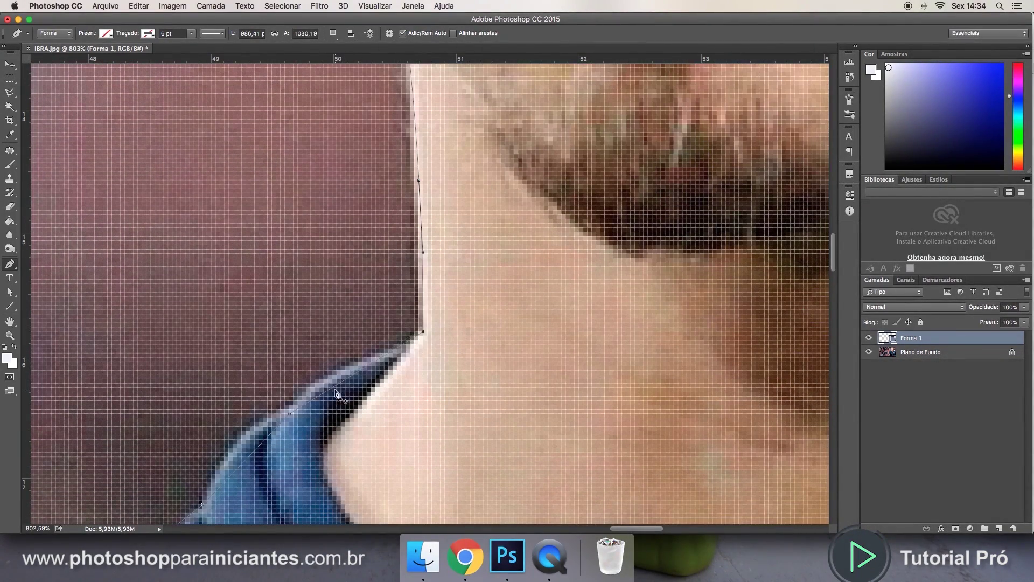
drag(348, 378, 327, 379)
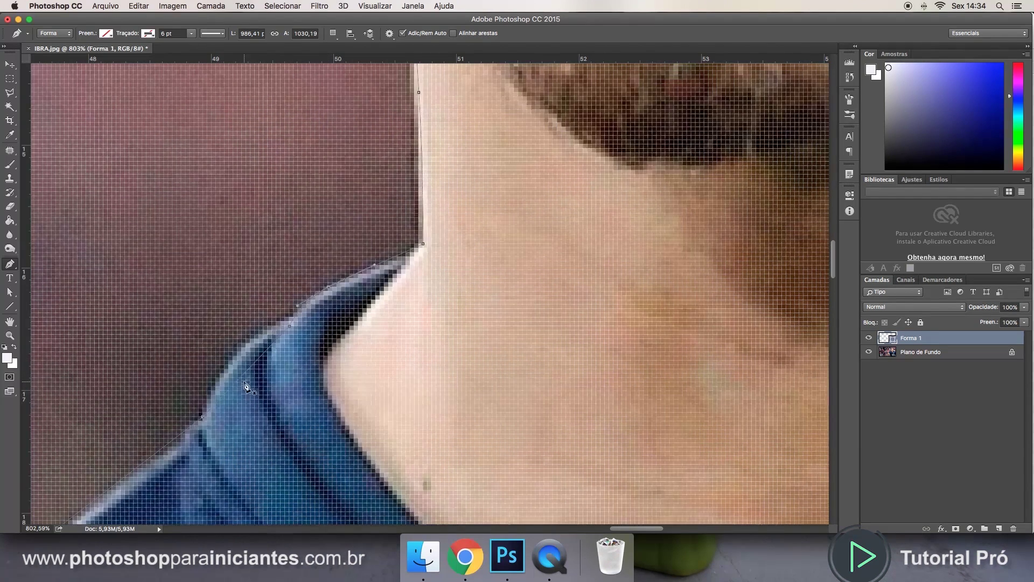
scroll(247, 396, down, 4)
click(246, 372)
Step: Add anchor points along the shoulder slope and fit the path to the shirt's bright edge
scroll(234, 354, down, 10)
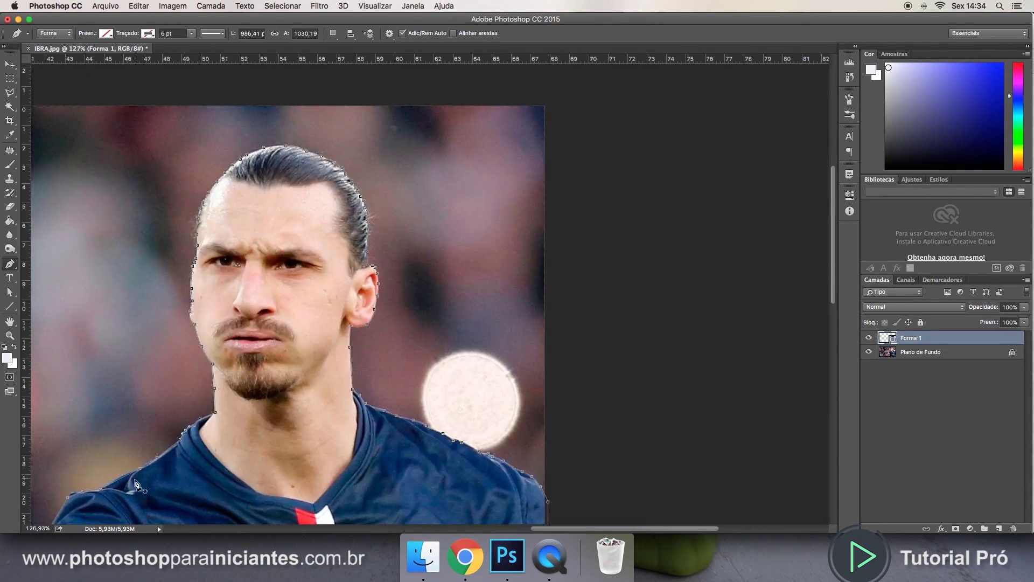
scroll(558, 347, up, 10)
click(732, 142)
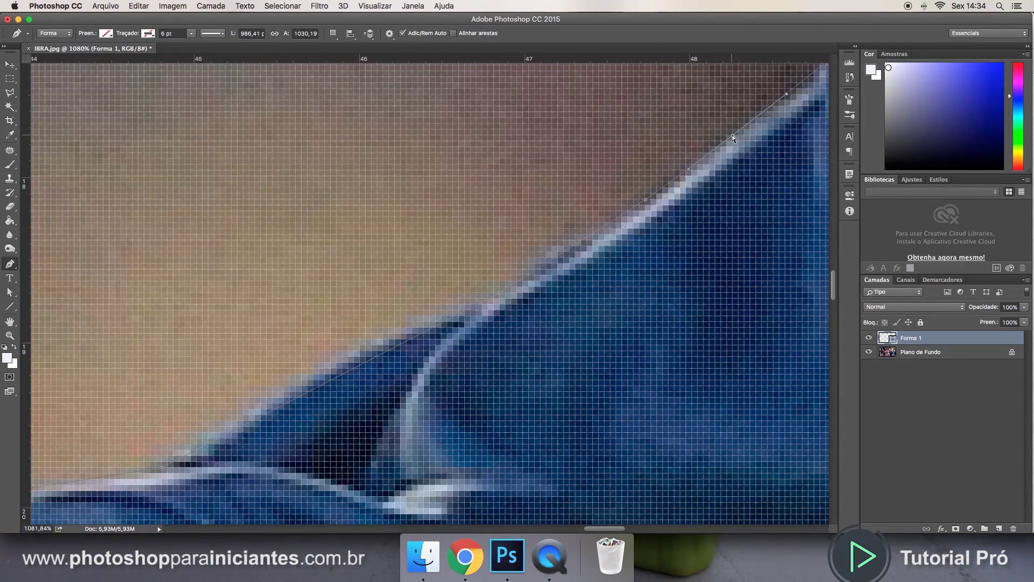
drag(646, 205, 646, 206)
click(499, 296)
click(320, 368)
Step: Fit the path to the top of the sleeve, from the shoulder seam to the sleeve's outer corner
scroll(321, 374, down, 5)
scroll(320, 374, left, 6)
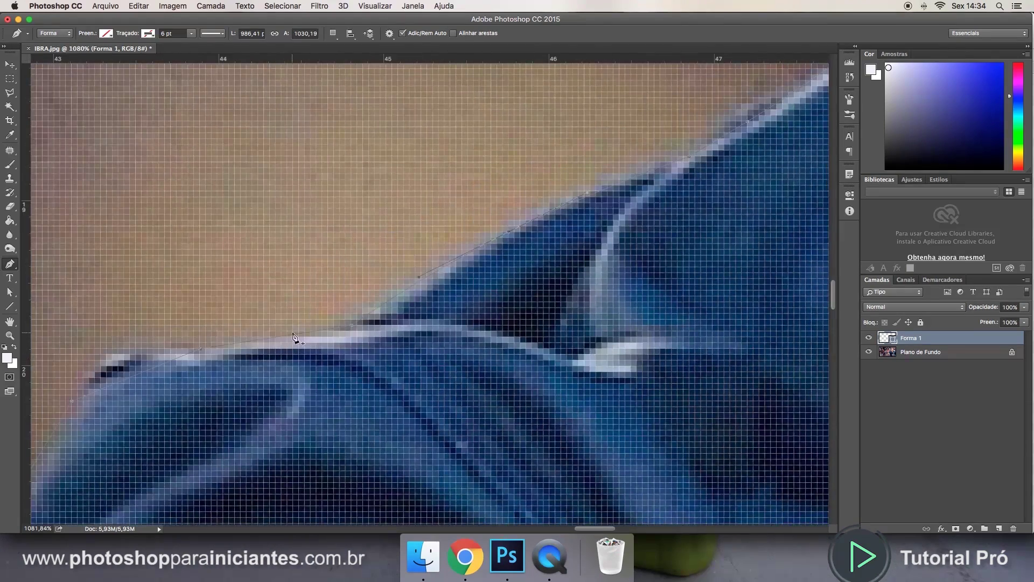
drag(297, 333, 298, 337)
click(114, 360)
Step: Add an anchor point on the sleeve's outer edge below the corner and align the path with the fabric
scroll(115, 364, down, 5)
scroll(115, 365, left, 4)
scroll(219, 284, down, 5)
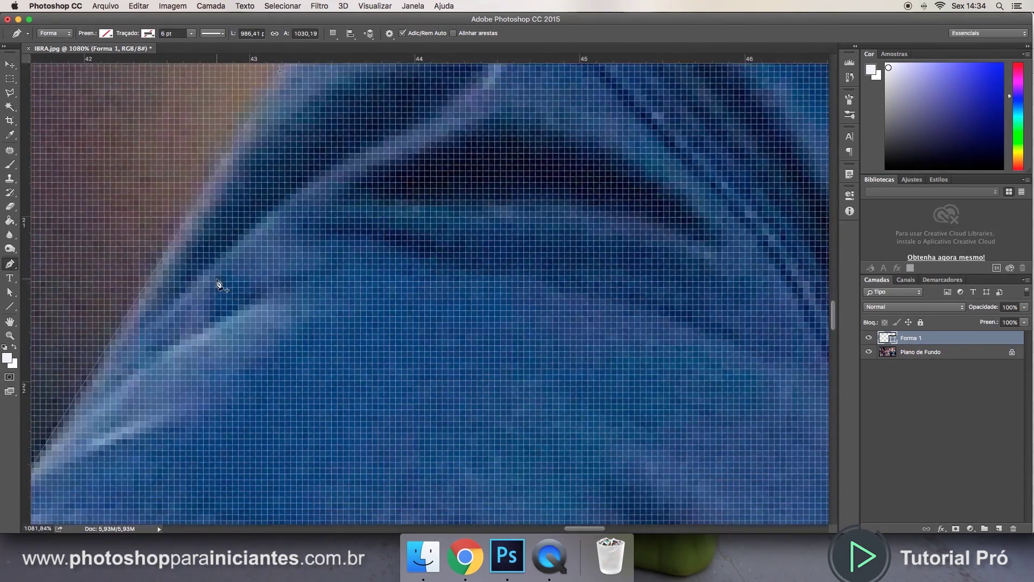
click(155, 270)
scroll(178, 292, down, 1)
scroll(178, 292, left, 1)
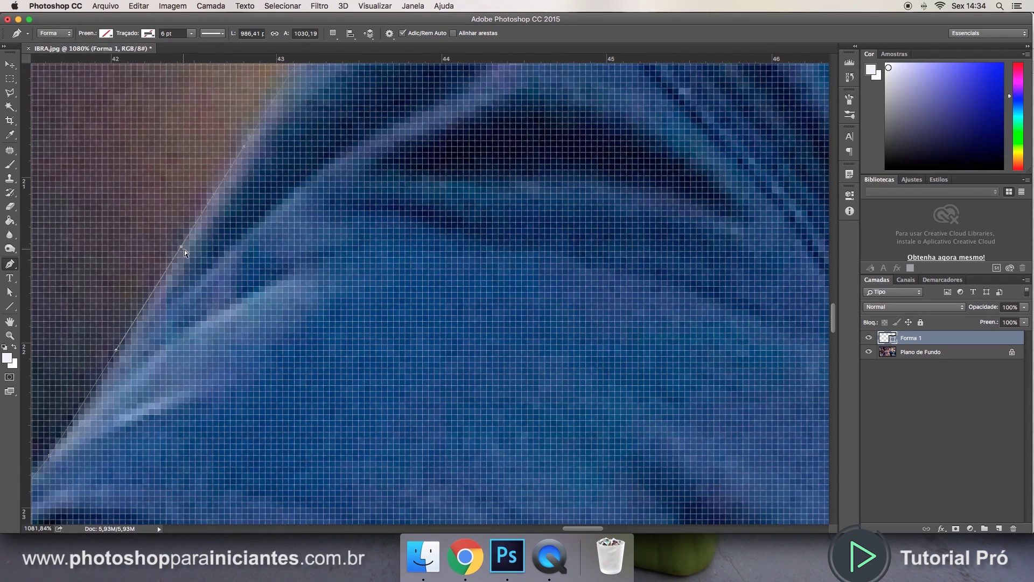
key(Return)
scroll(210, 312, up, 10)
click(295, 317)
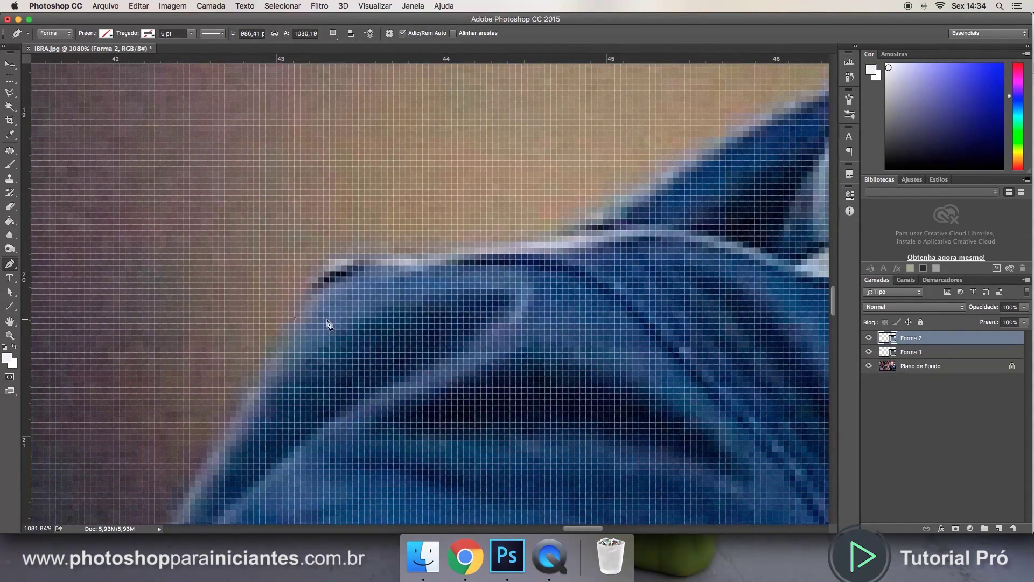
key(ctrl+z)
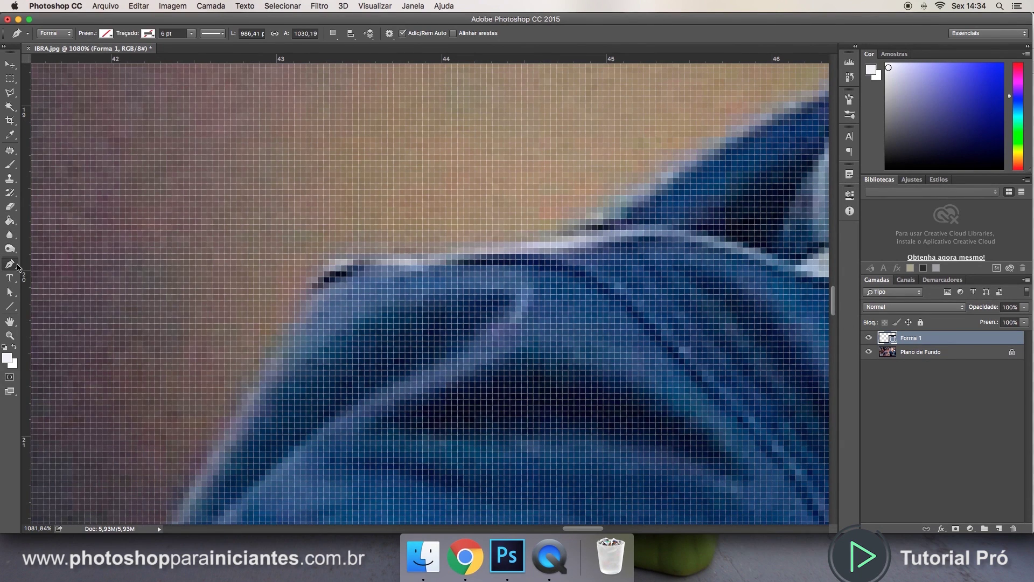
Step: Add an anchor point on the lower sleeve edge above the white badge and pull the path out to the fabric
scroll(253, 231, down, 10)
scroll(253, 232, left, 3)
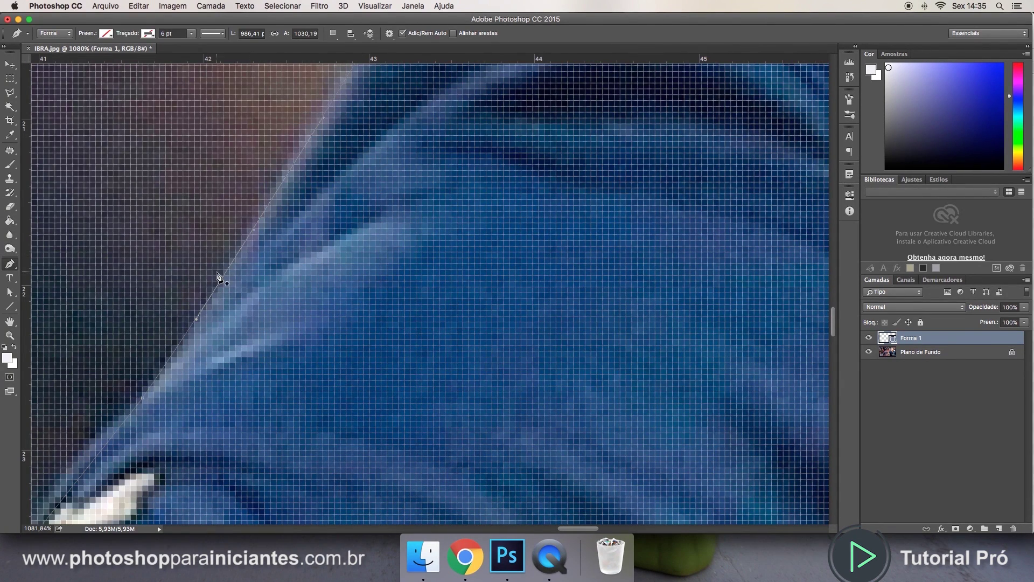
scroll(221, 277, up, 2)
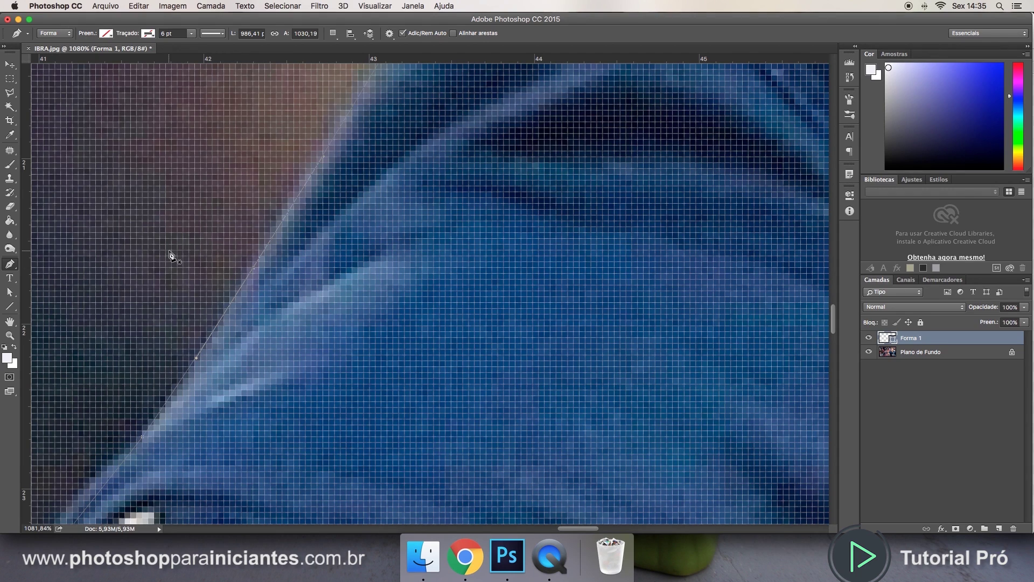
scroll(145, 289, down, 5)
scroll(145, 289, left, 5)
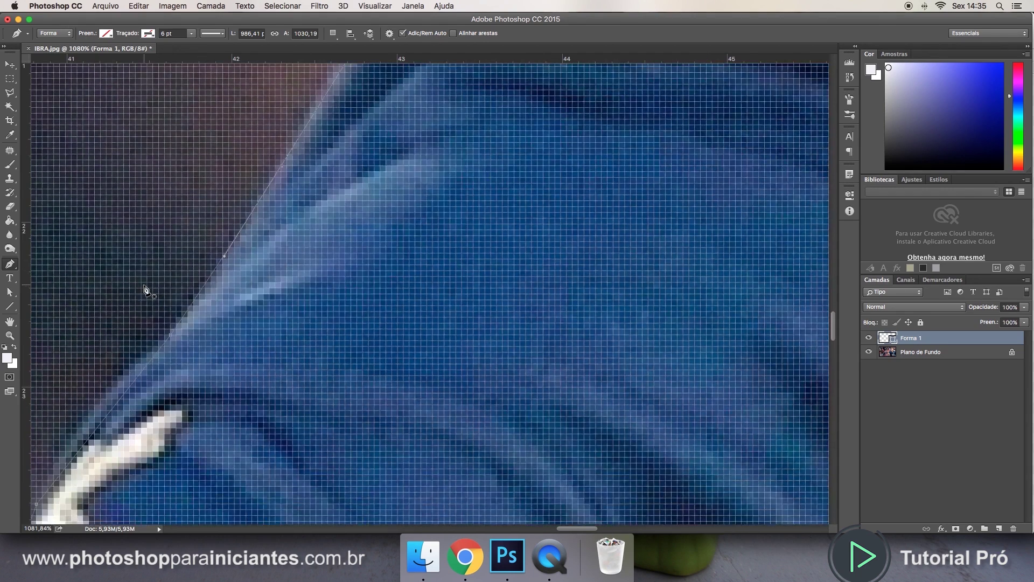
scroll(145, 290, down, 6)
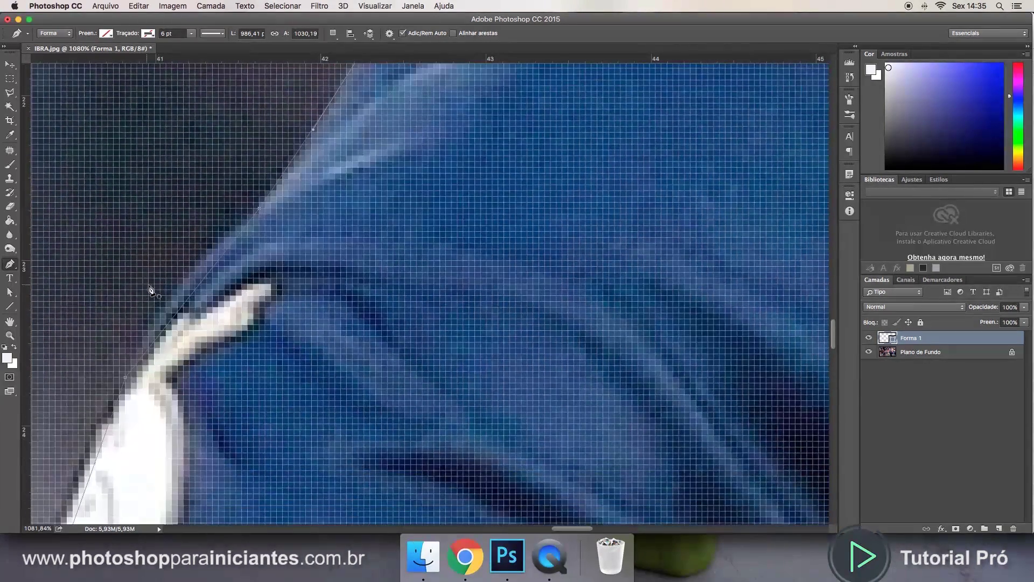
click(201, 284)
drag(202, 285, 191, 278)
Step: Curve the path along the outer edge of the white sleeve badge
scroll(108, 381, down, 10)
scroll(108, 382, left, 4)
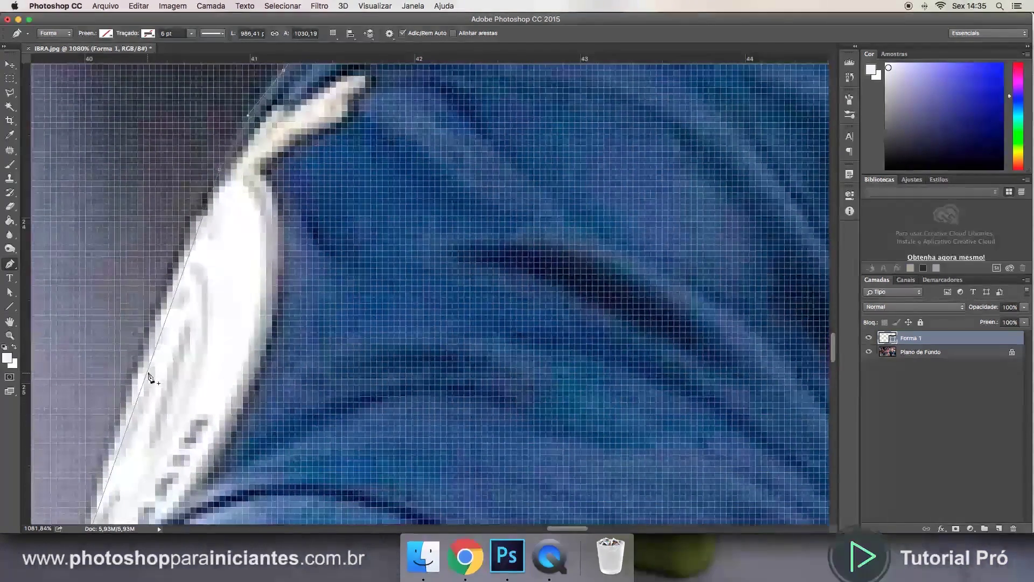
mouse_move(148, 374)
mouse_down()
mouse_move(149, 362)
mouse_move(139, 363)
mouse_up()
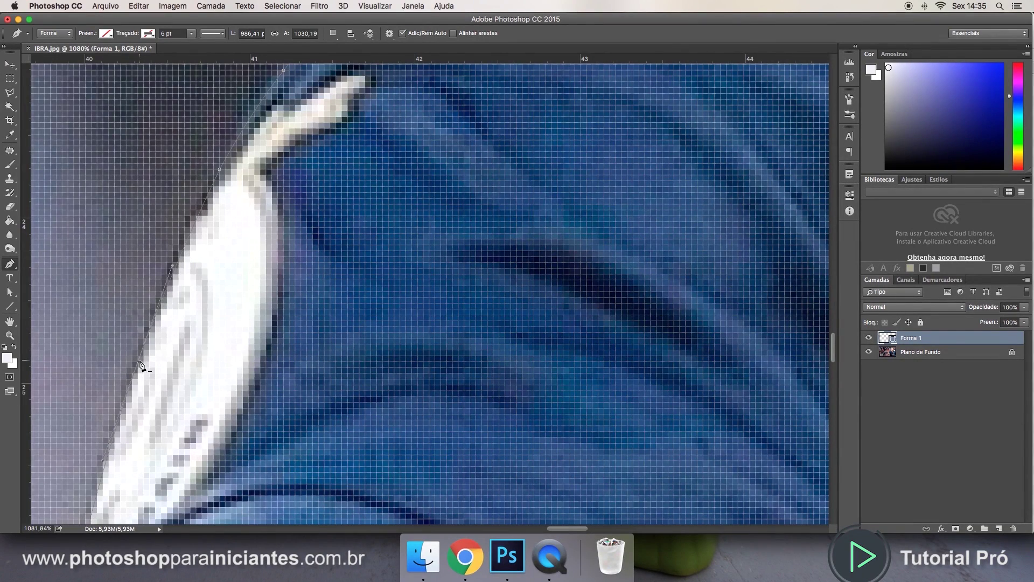
Step: Fit the path along the sleeve hem, from the bottom of the white badge to the tattooed arm
scroll(139, 364, down, 10)
scroll(139, 364, left, 6)
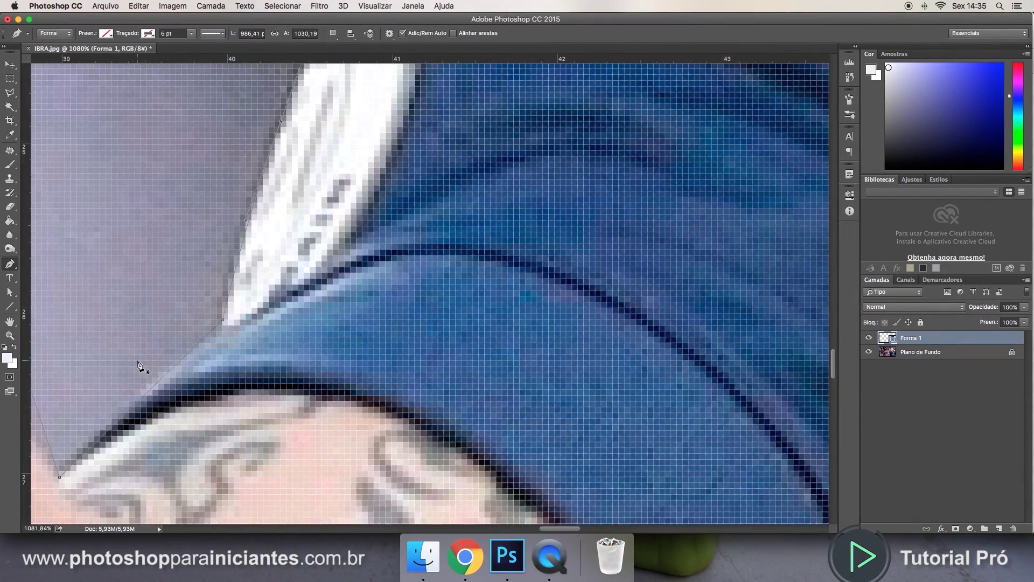
scroll(139, 365, left, 2)
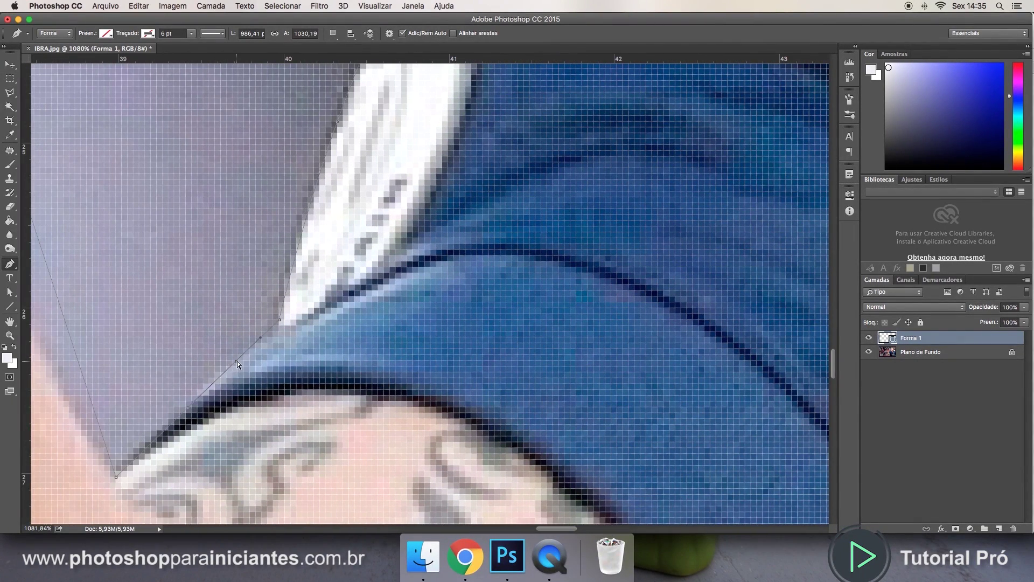
drag(237, 361, 251, 354)
drag(198, 398, 193, 397)
Step: Curve the path along the inner edge of the raised forearm up to the wrist
scroll(86, 455, up, 5)
scroll(86, 455, left, 6)
drag(173, 284, 132, 274)
scroll(132, 274, down, 10)
scroll(130, 274, up, 9)
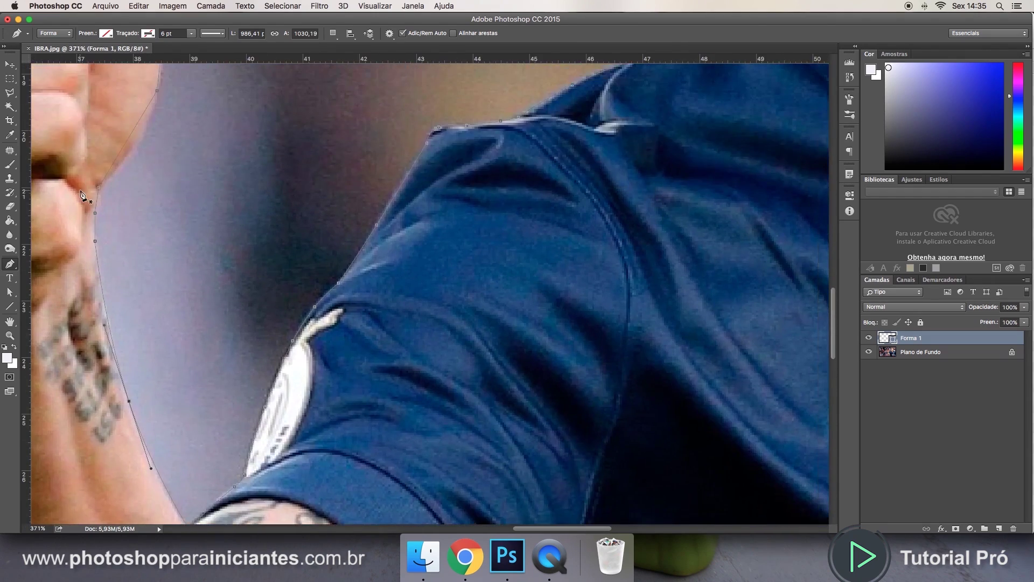
click(121, 264)
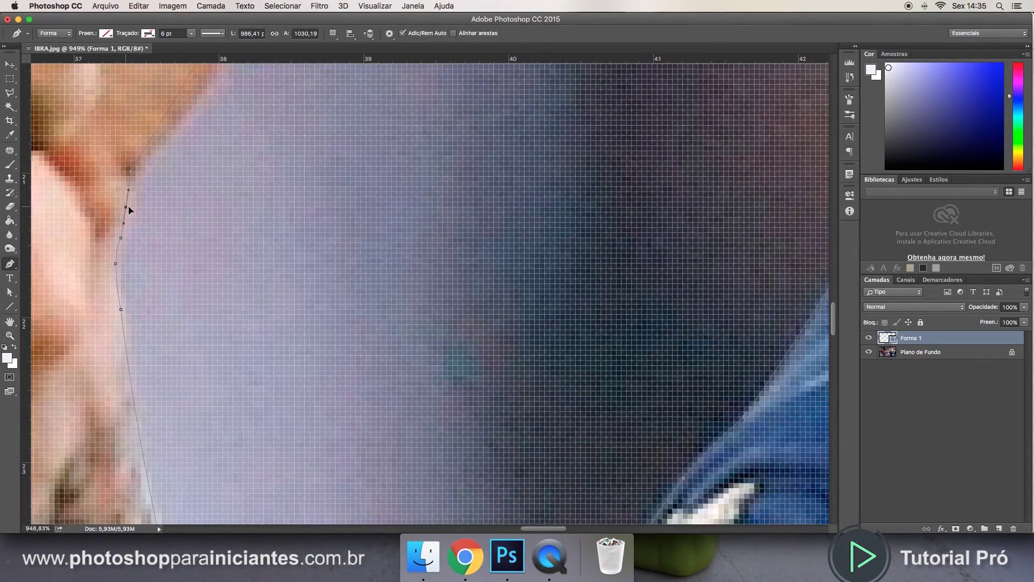
Step: Curve the path up the inner edge of the hand, from the wrist to the base of the thumb
scroll(132, 219, up, 5)
drag(208, 198, 228, 215)
scroll(229, 221, up, 3)
scroll(285, 164, up, 2)
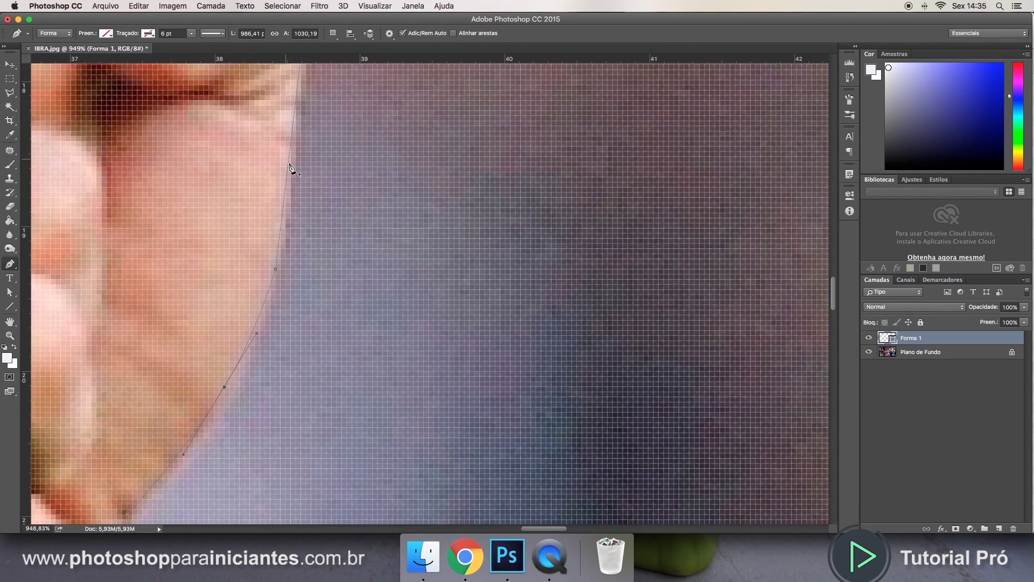
drag(293, 169, 291, 164)
scroll(298, 186, up, 5)
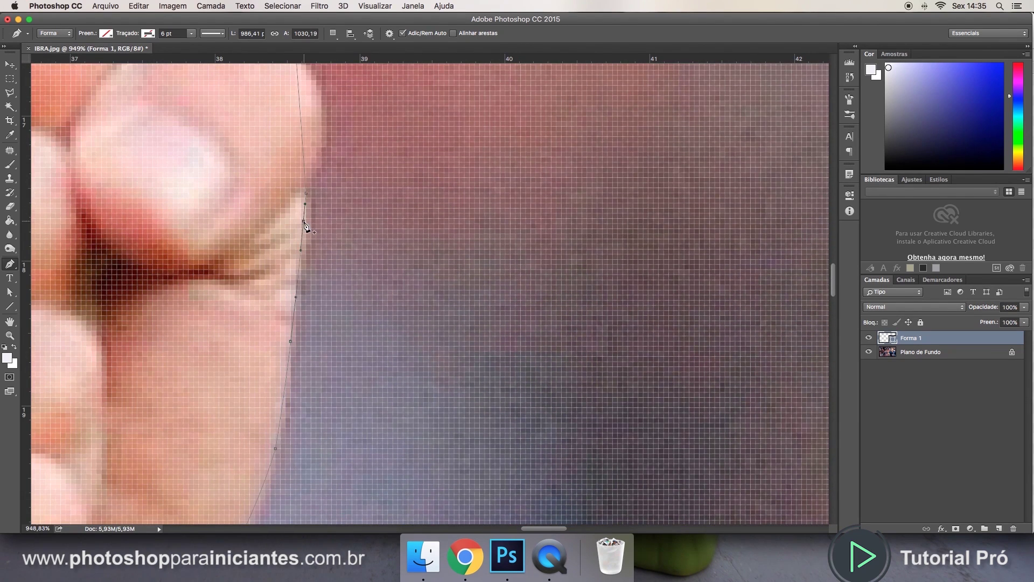
Step: Curve the path around the thumb tip, adding an anchor point at its top
scroll(305, 224, up, 3)
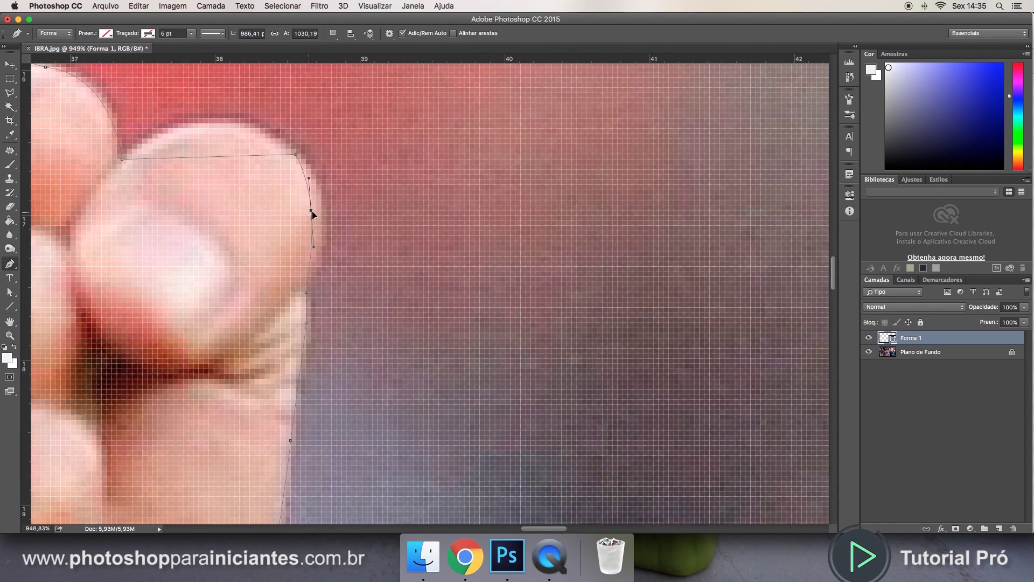
drag(312, 211, 320, 210)
click(217, 157)
drag(217, 157, 215, 124)
scroll(112, 156, left, 3)
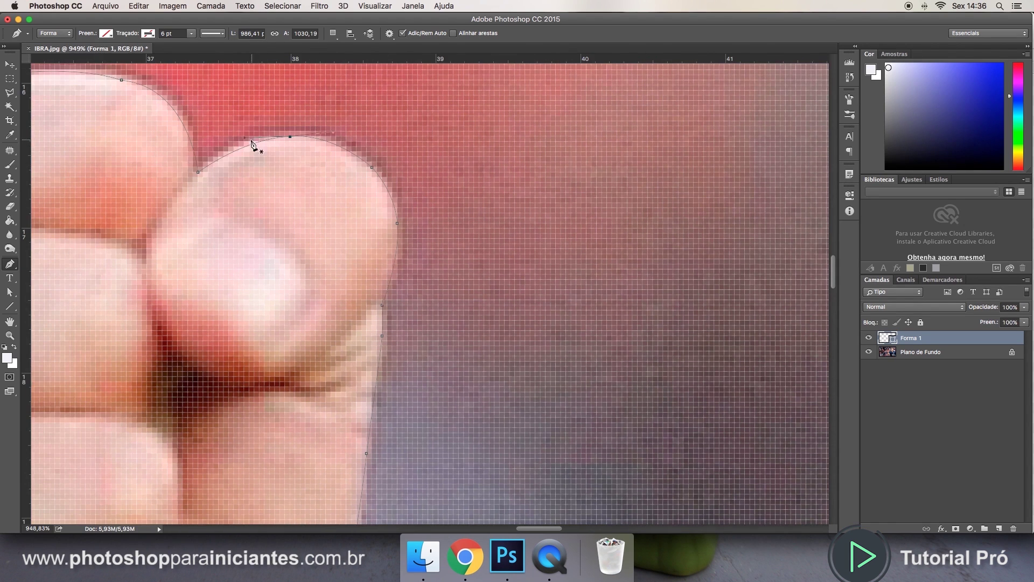
Step: Check the completed outline along the knuckles and around the whole player
scroll(134, 157, down, 5)
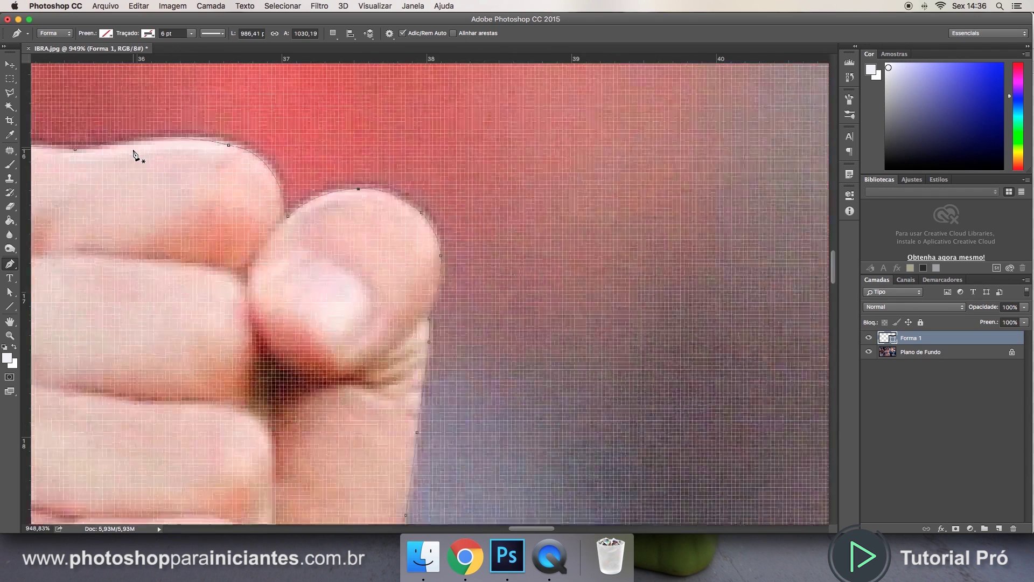
scroll(134, 156, down, 5)
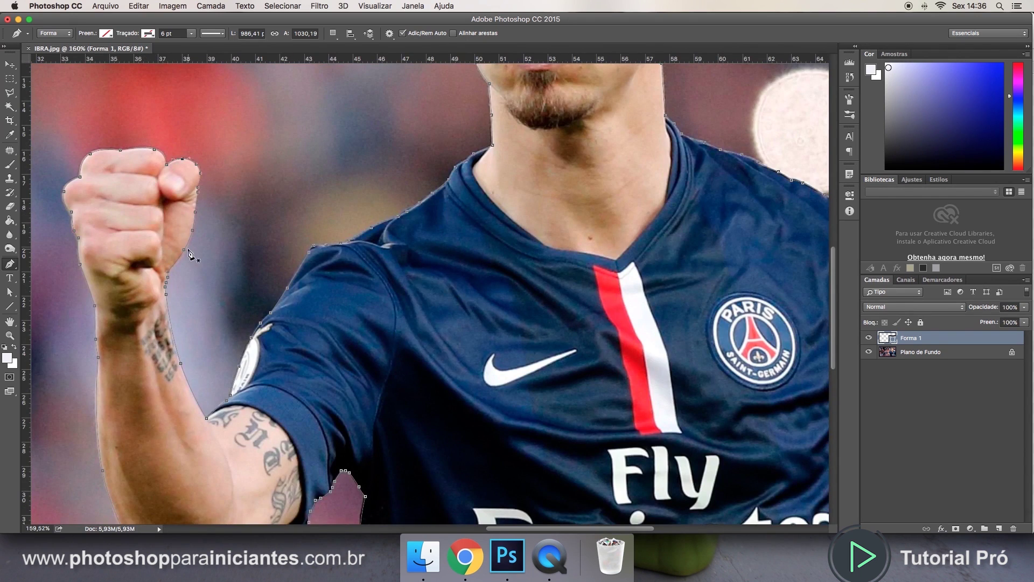
scroll(190, 253, down, 2)
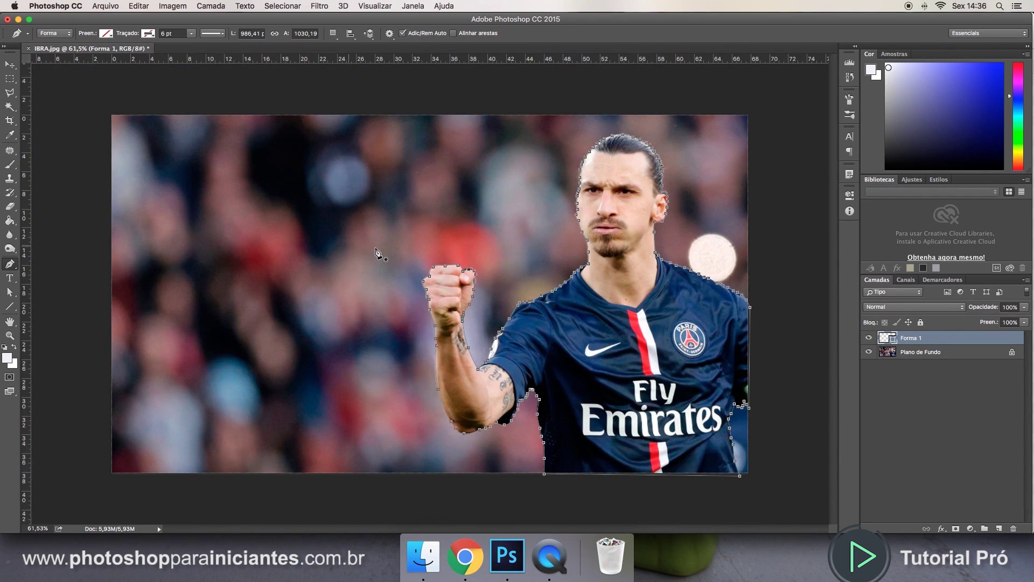
scroll(581, 293, up, 3)
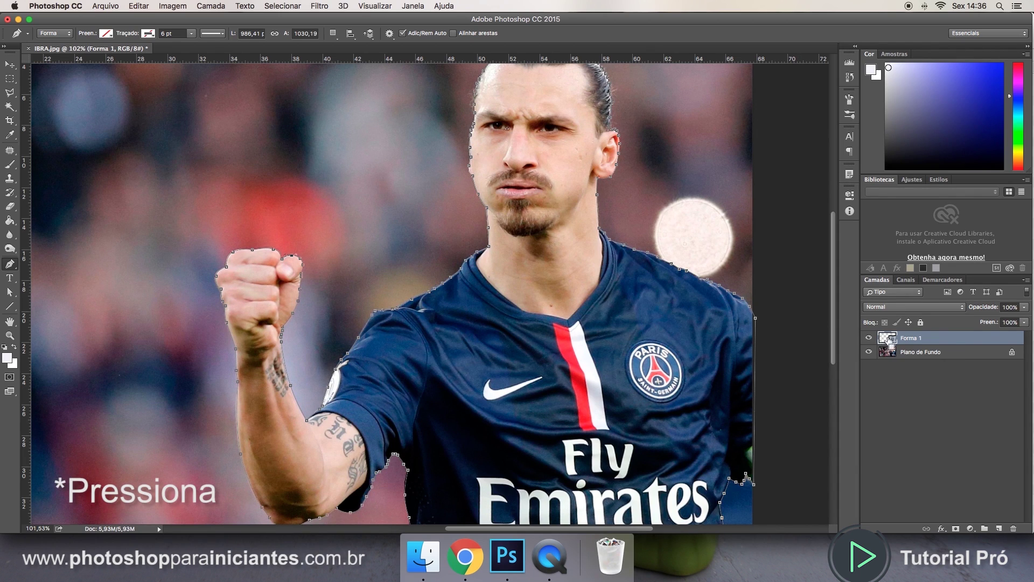
Step: Load the outline shape as a selection and turn it into a layer mask on the background photo, hiding everything around the player
super+click(885, 339)
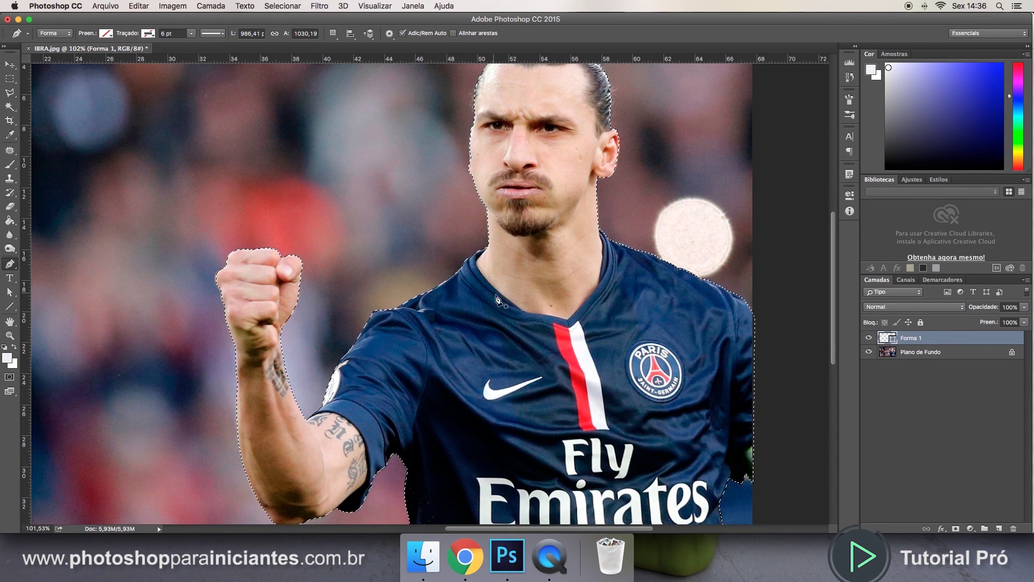
click(921, 356)
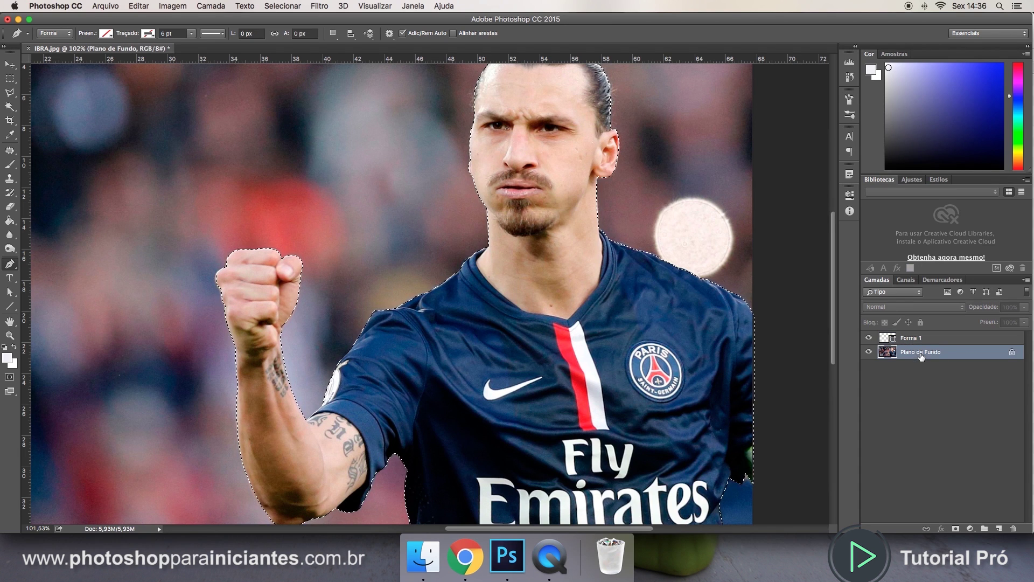
click(956, 528)
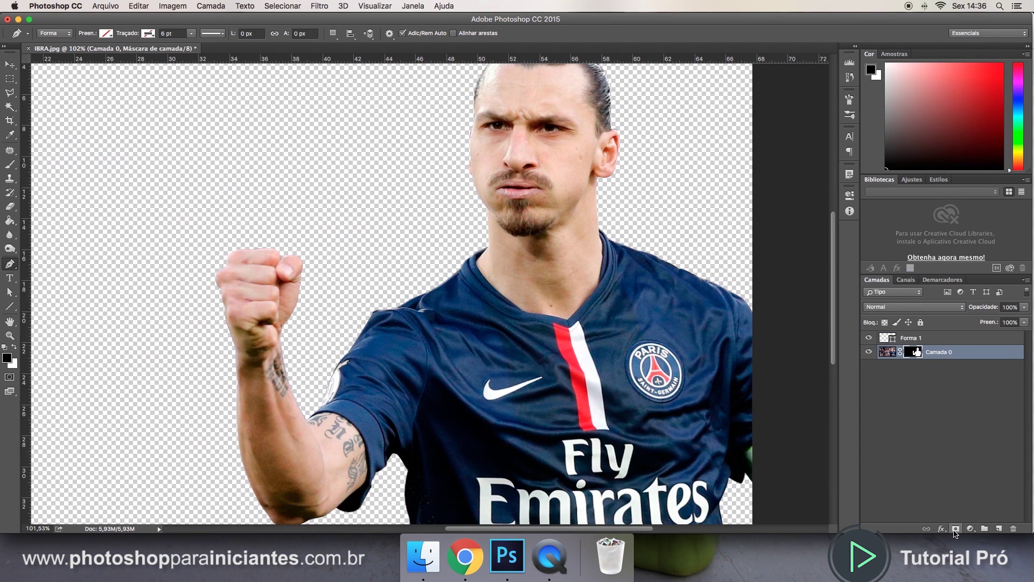
scroll(588, 392, right, 2)
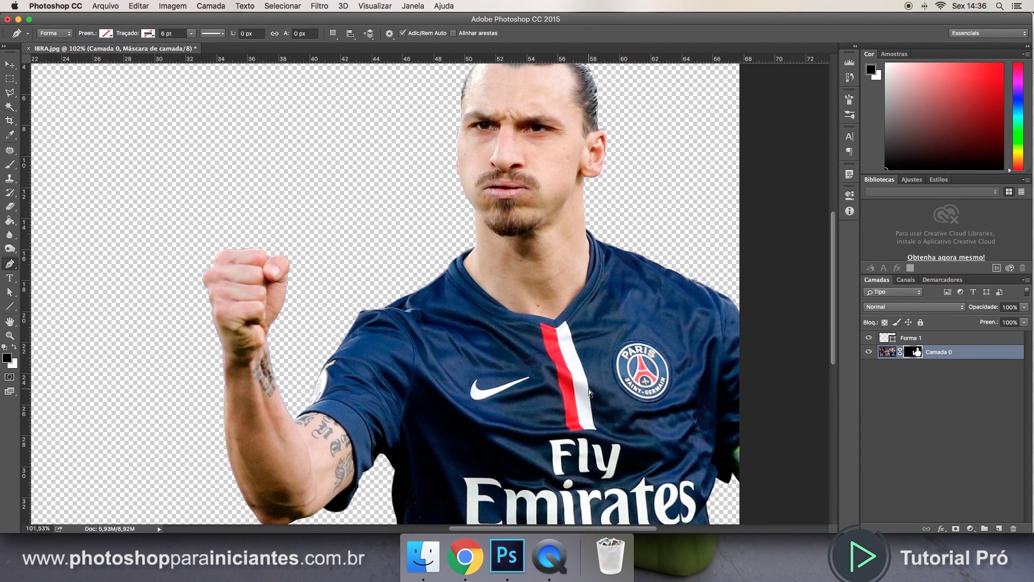
key(super+minus)
key(super+minus)
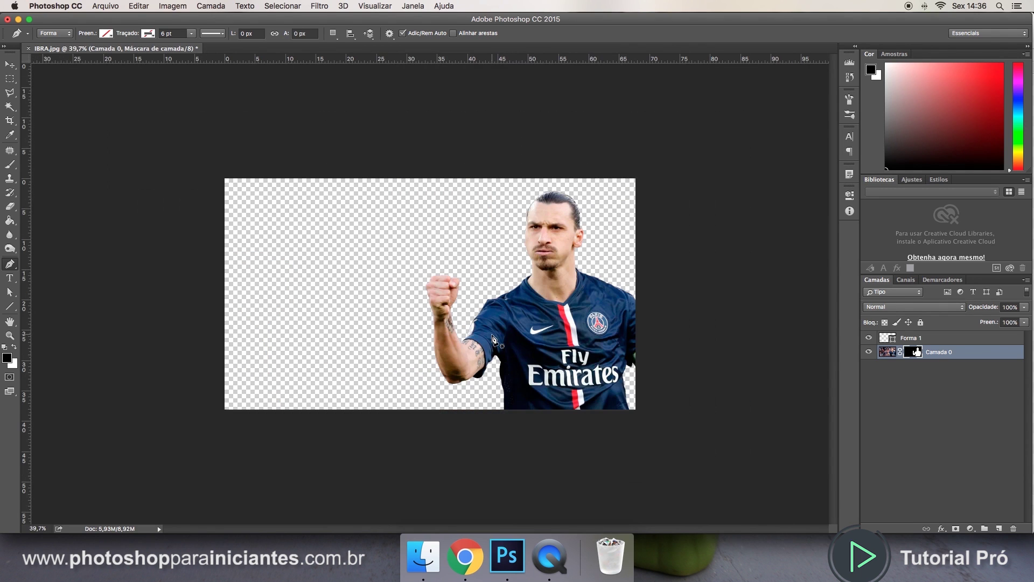
key(super+0)
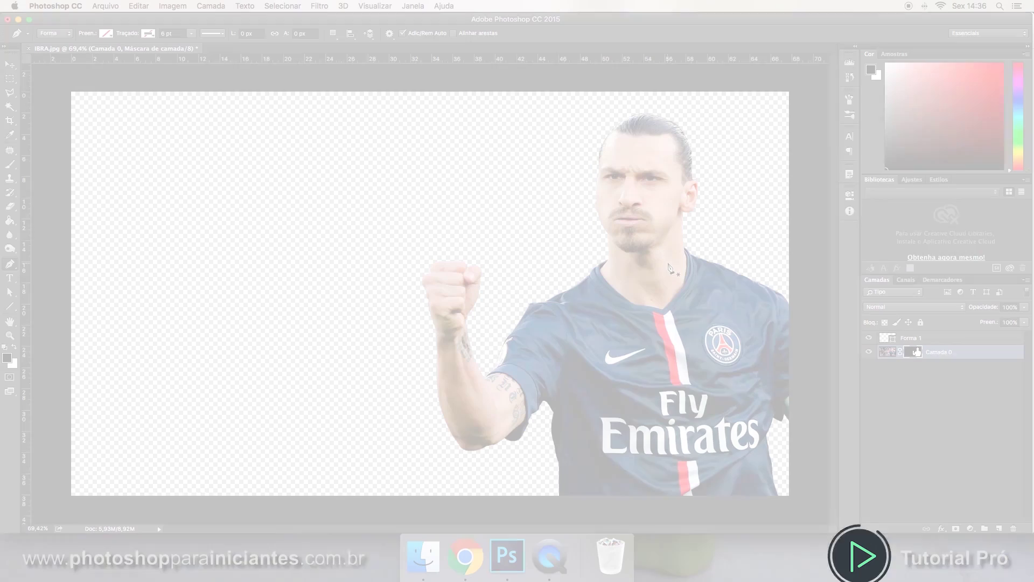
Step: Undo the layer mask, the selection and the last edits of the shape's path around the thumb tip
key(super+alt+z)
key(super+alt+z)
key(super+alt+z)
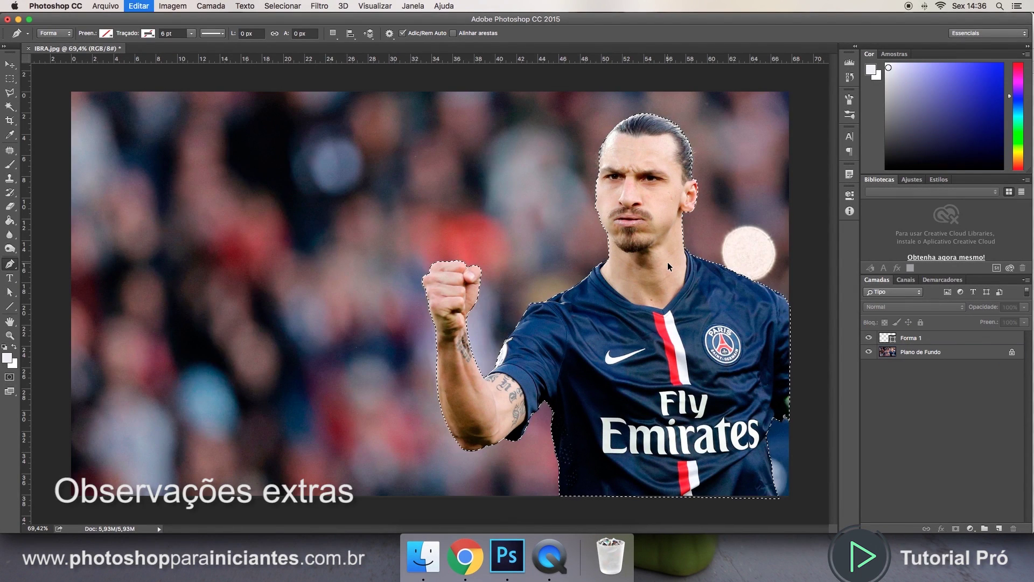
click(925, 340)
scroll(475, 305, up, 5)
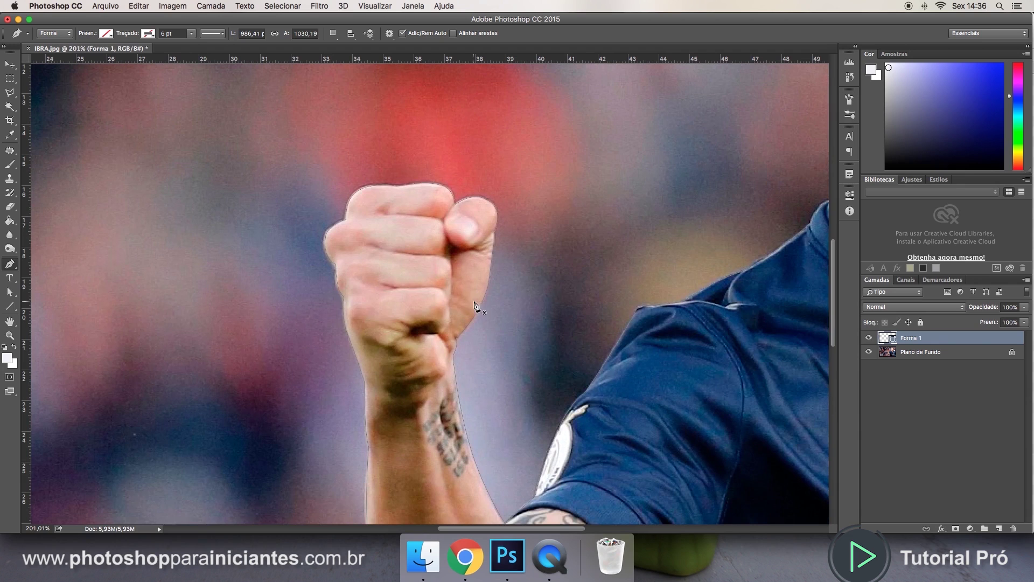
key(super+alt+z)
key(super+alt+z)
key(super+alt+z)
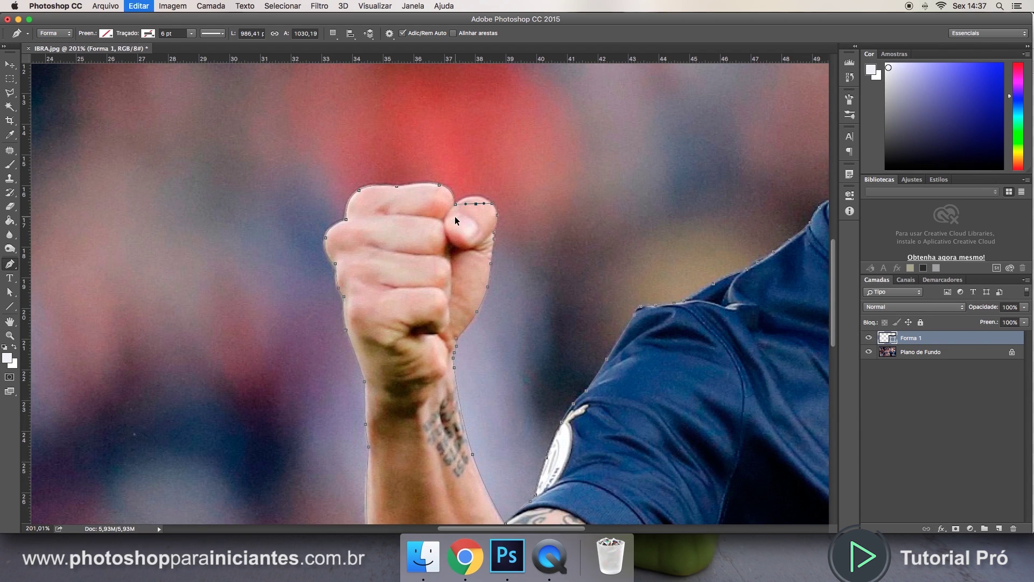
Step: Add anchor points on the straight segment across the thumb tip and pull the segment up to the thumb's edge
scroll(505, 220, up, 5)
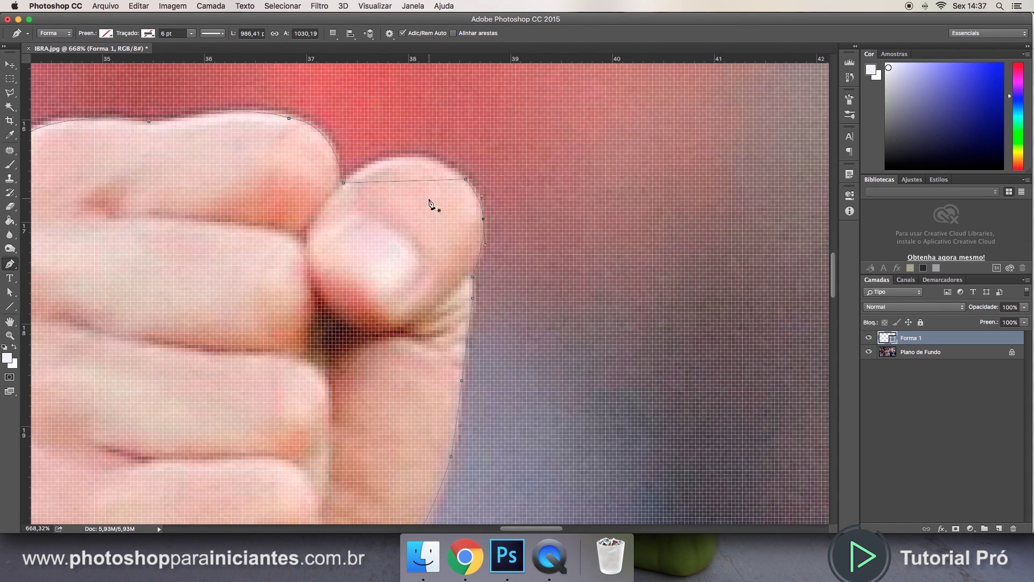
click(465, 180)
key(super+z)
click(447, 179)
key(super+z)
click(446, 179)
click(374, 181)
drag(376, 184, 409, 161)
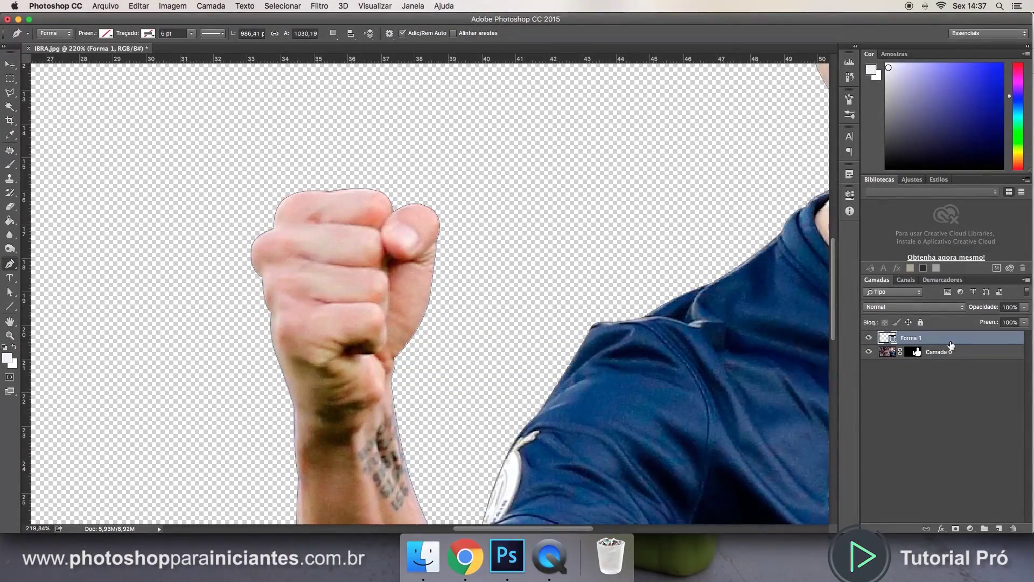
Step: Delete the Forma 1 shape layer above the masked photo
scroll(766, 343, down, 5)
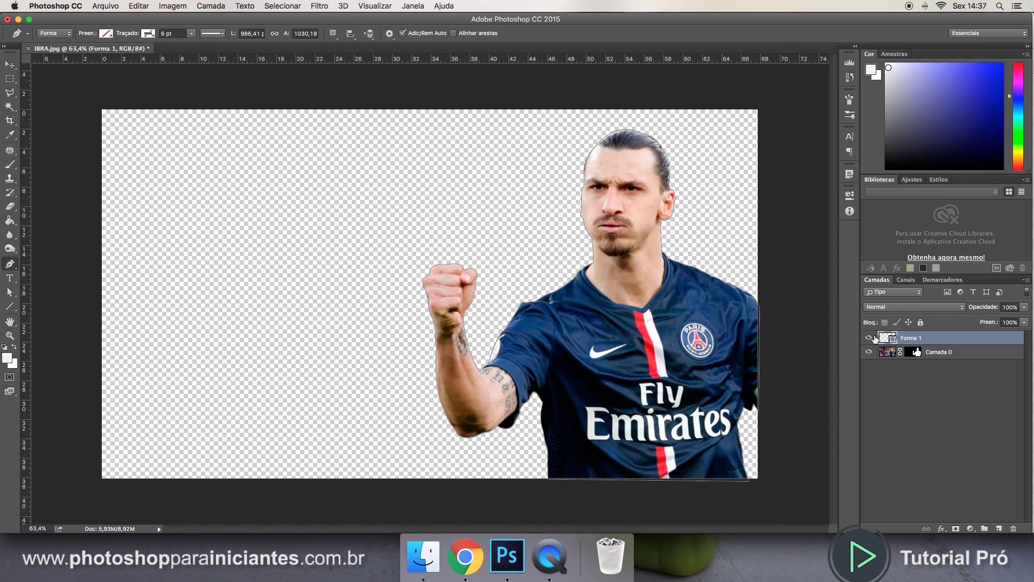
key(Delete)
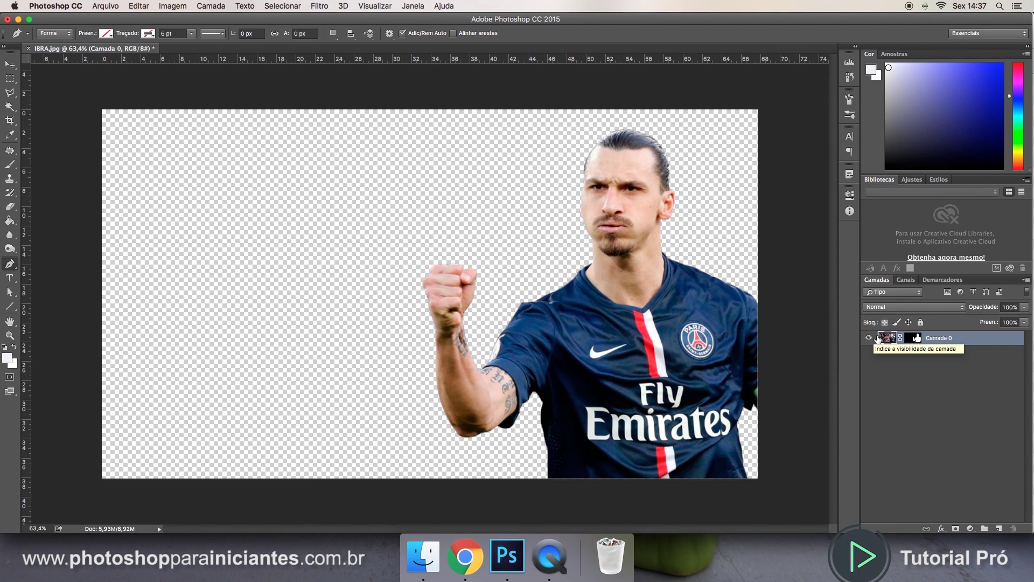
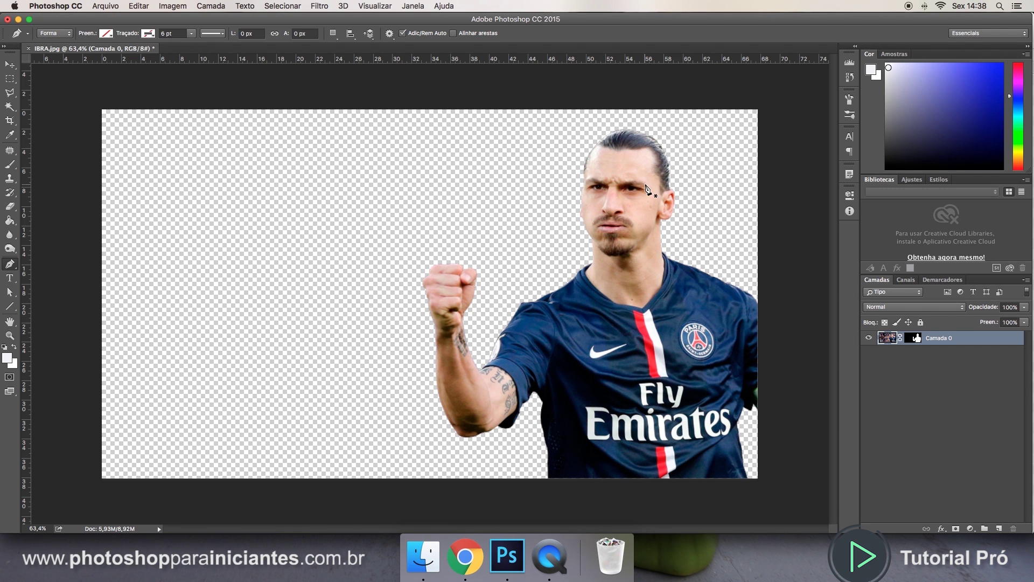
Step: Step the document history back to the addition of the layer mask, before the shape layer was deleted
click(849, 78)
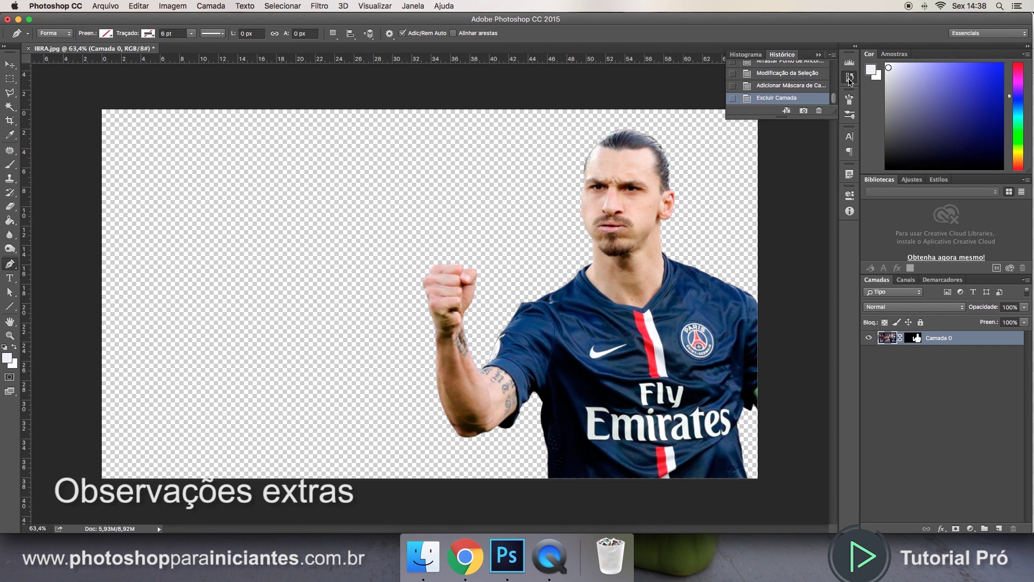
click(412, 6)
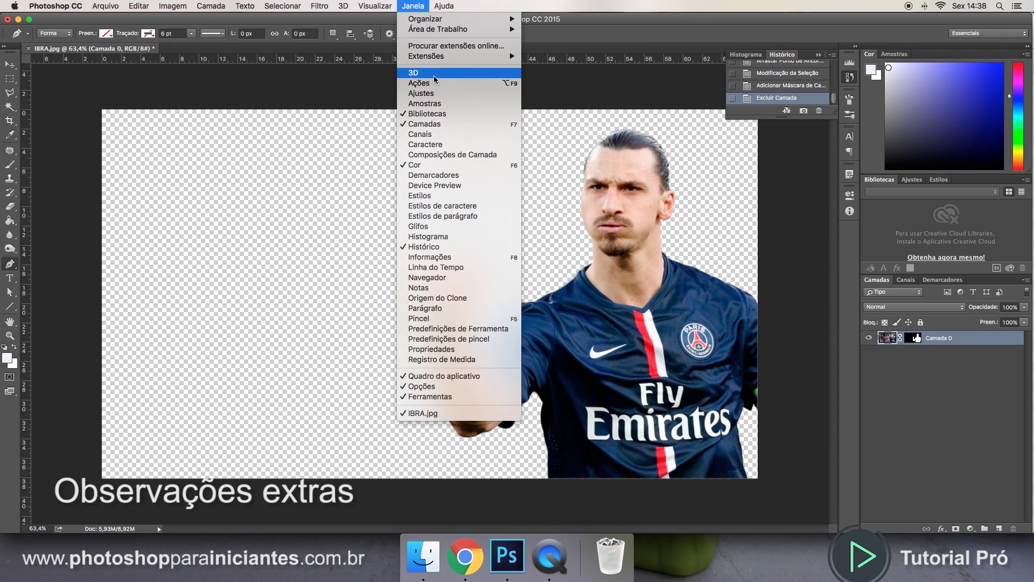
click(414, 81)
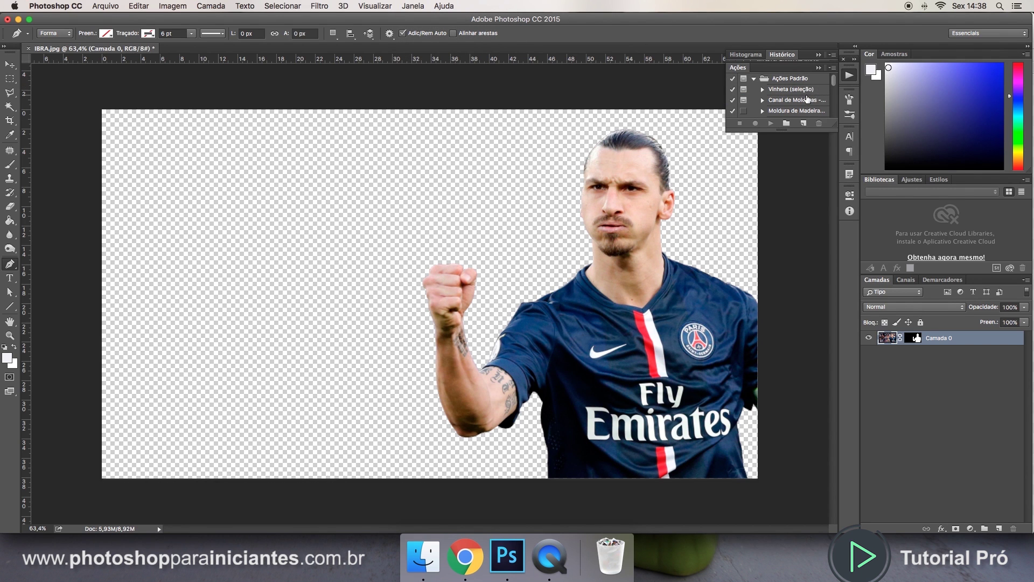
click(787, 81)
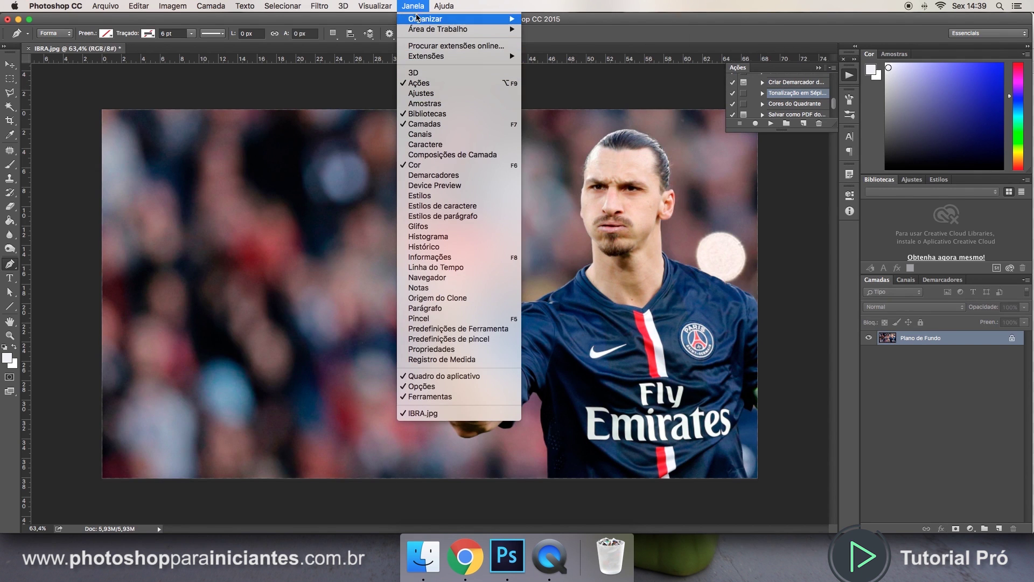
click(450, 246)
click(792, 85)
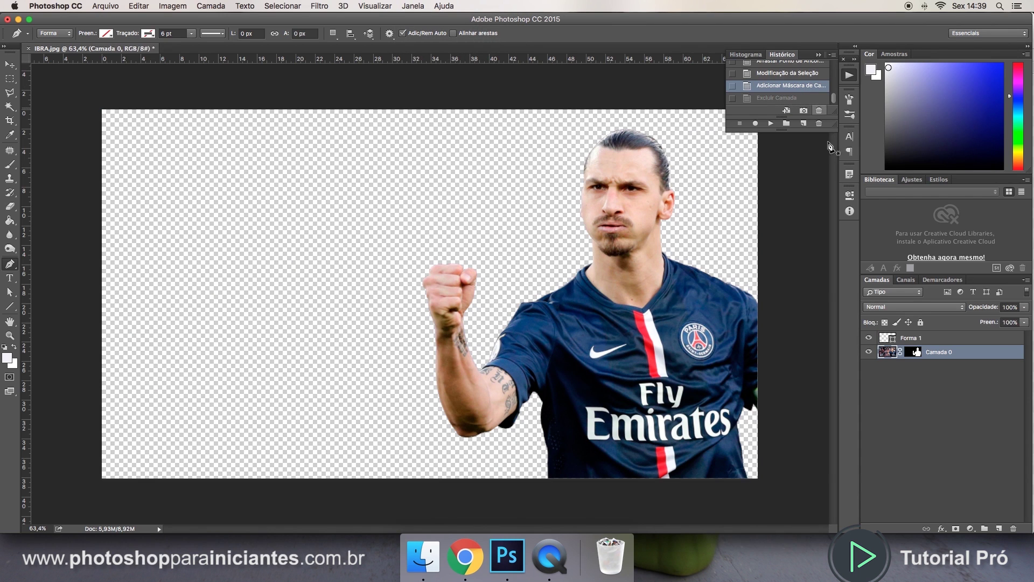
Step: Try several solid fill colours on the player shape, including purple, blue, green and yellow, and set its fill back to none
click(883, 343)
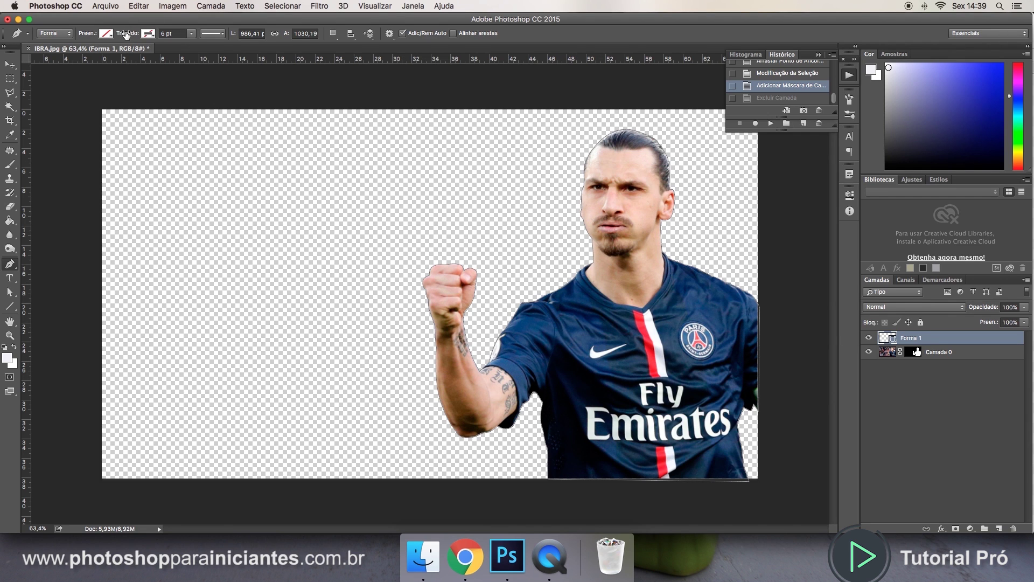
click(110, 36)
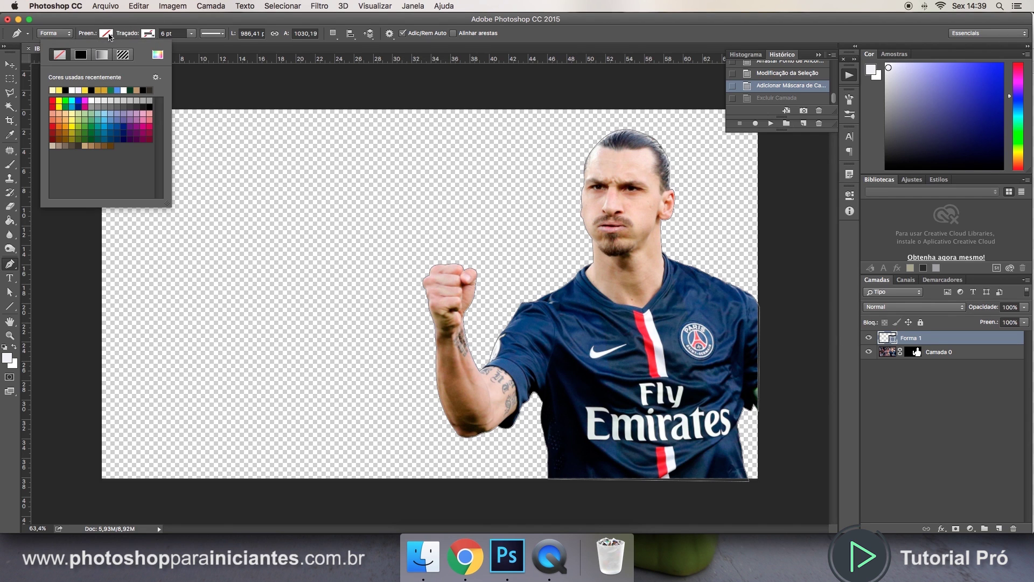
click(110, 100)
click(117, 113)
click(133, 133)
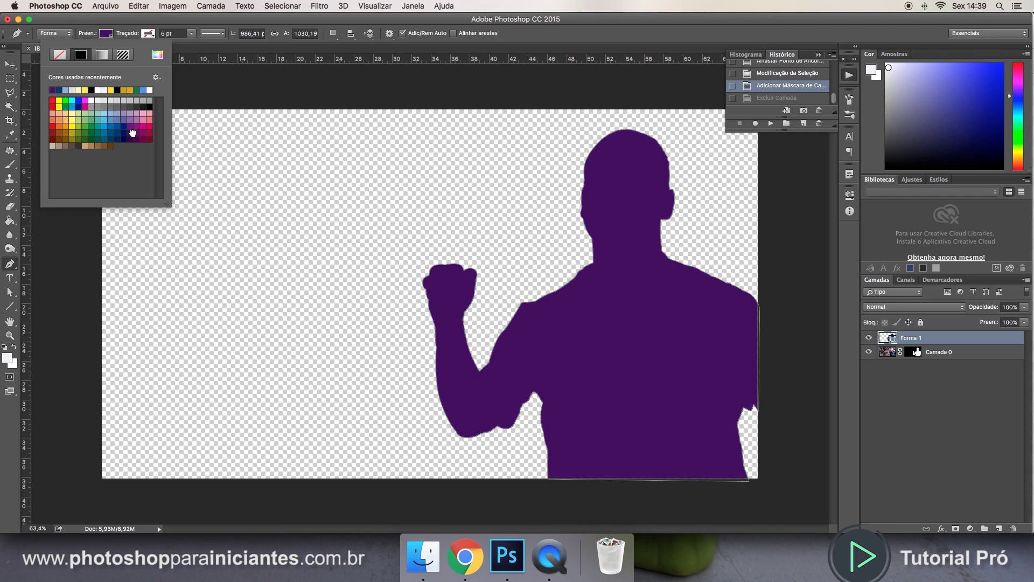
click(124, 131)
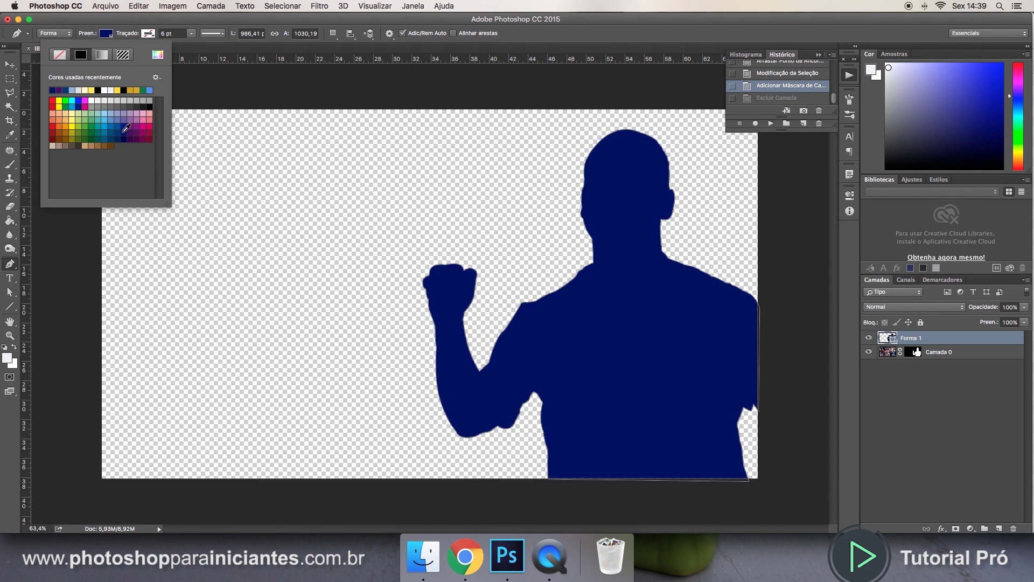
click(112, 132)
click(104, 131)
click(91, 129)
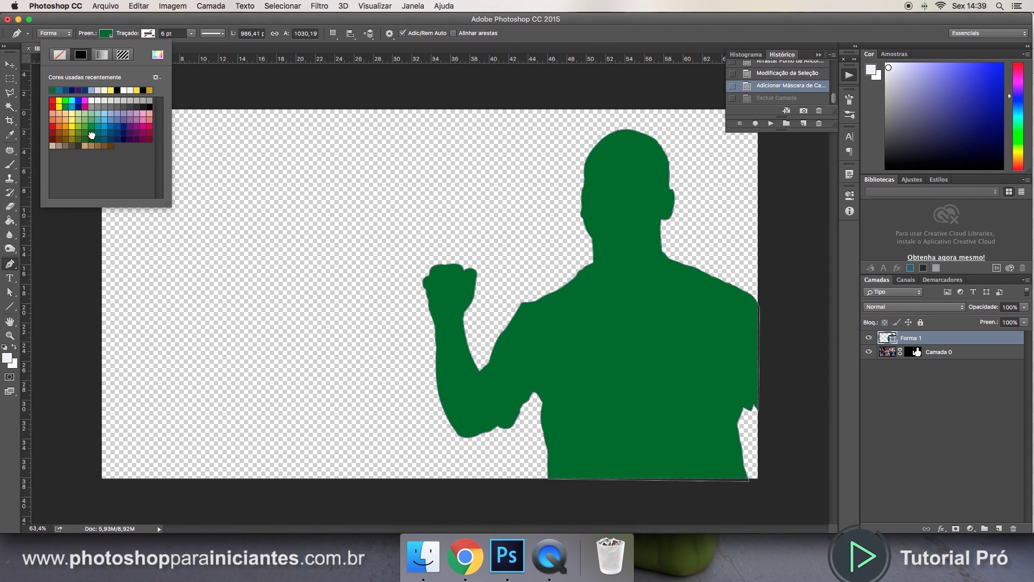
click(72, 130)
click(79, 115)
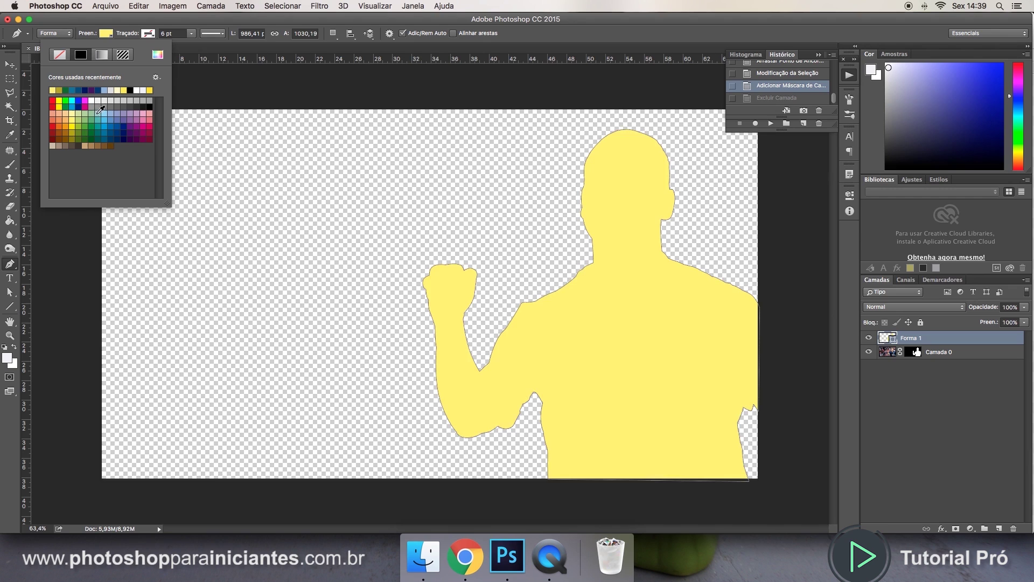
click(93, 111)
click(77, 106)
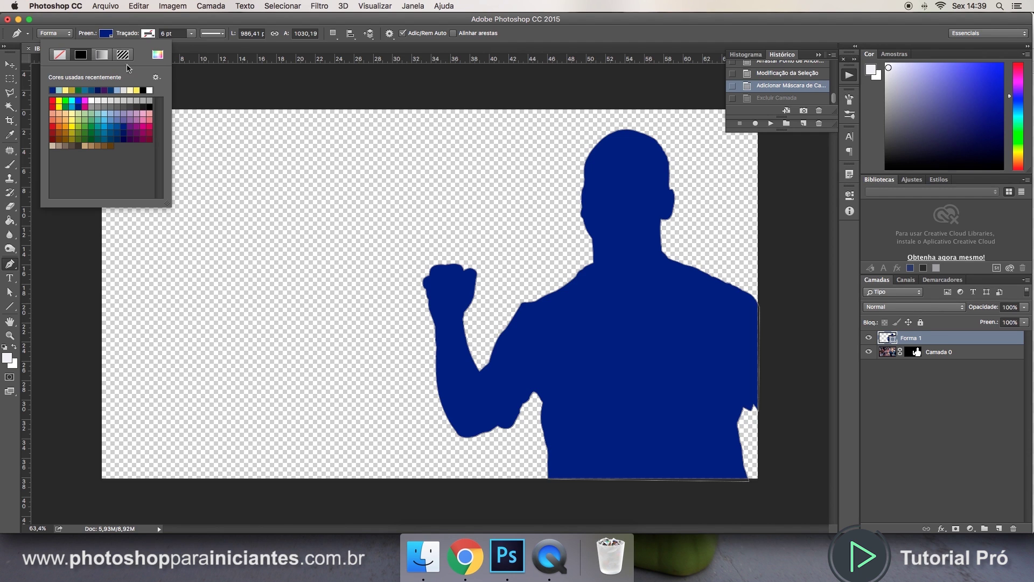
click(59, 54)
Step: Revert the document to its original IBRA.jpg snapshot and put away the history and actions lists
scroll(801, 88, up, 5)
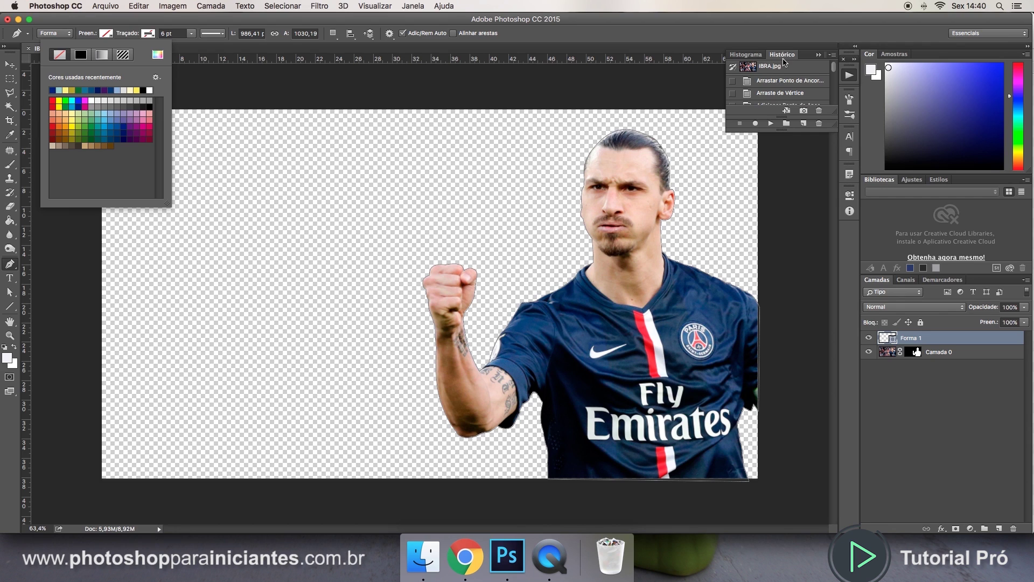
click(777, 68)
click(791, 72)
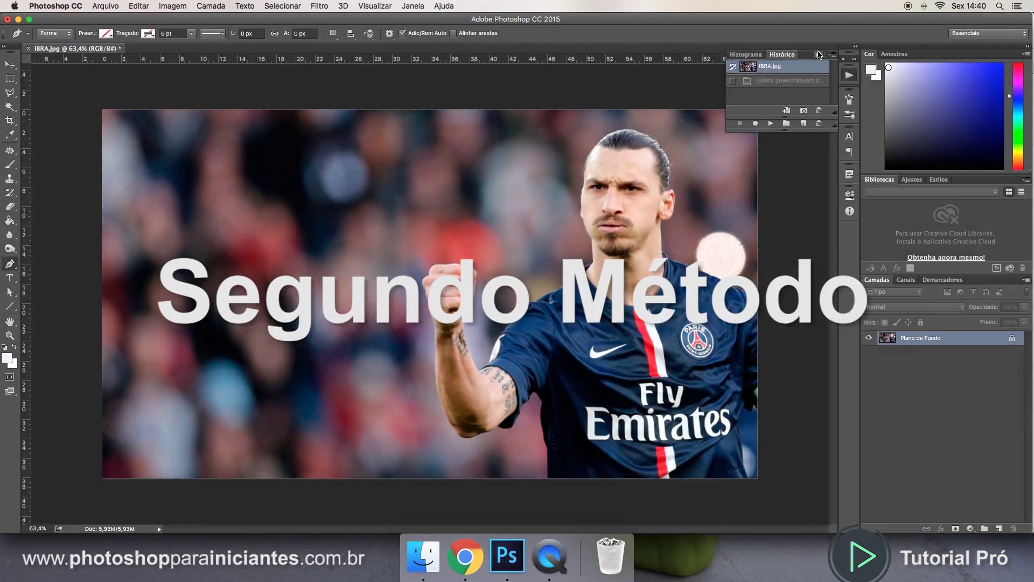
click(819, 58)
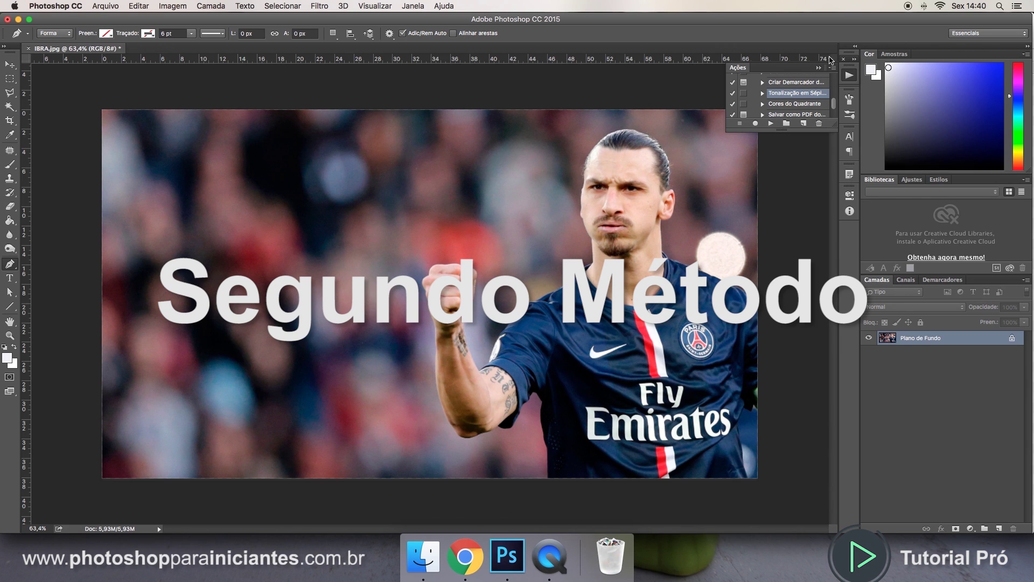
click(818, 67)
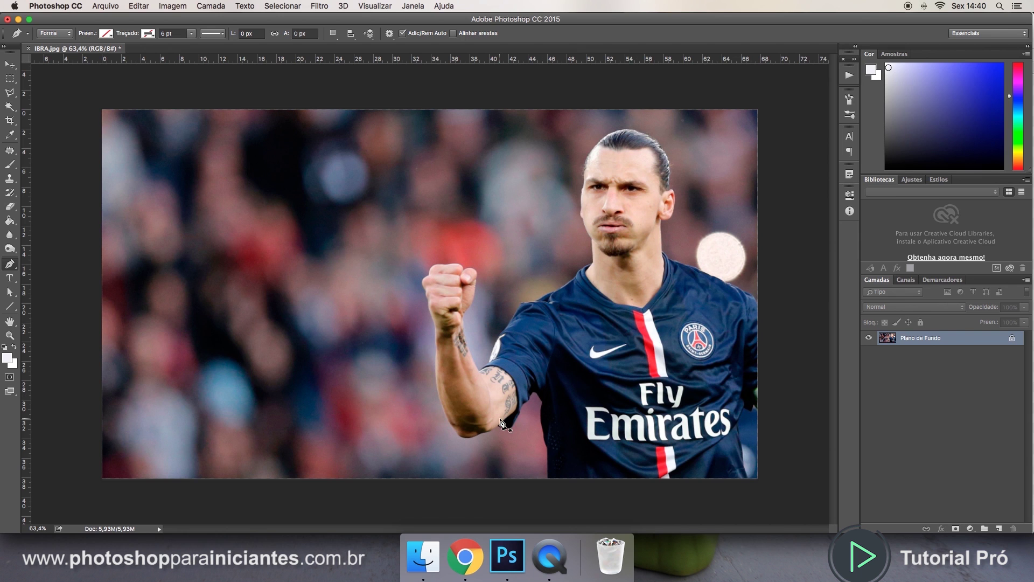
Step: Start a new Pen path on top of the fist and curve it around the first knuckle to the notch above the second
scroll(505, 430, up, 3)
scroll(419, 116, up, 3)
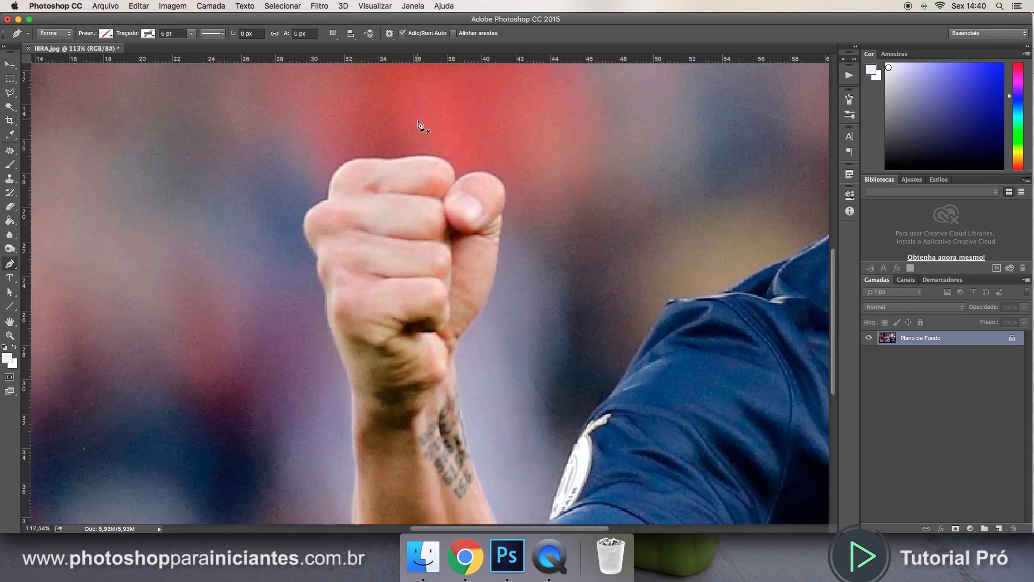
scroll(419, 125, up, 2)
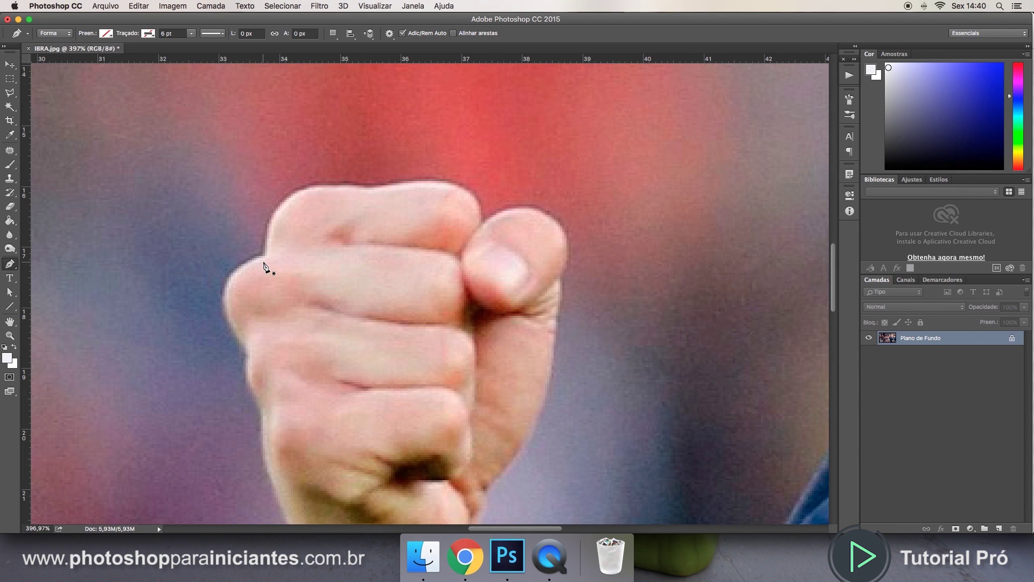
click(368, 189)
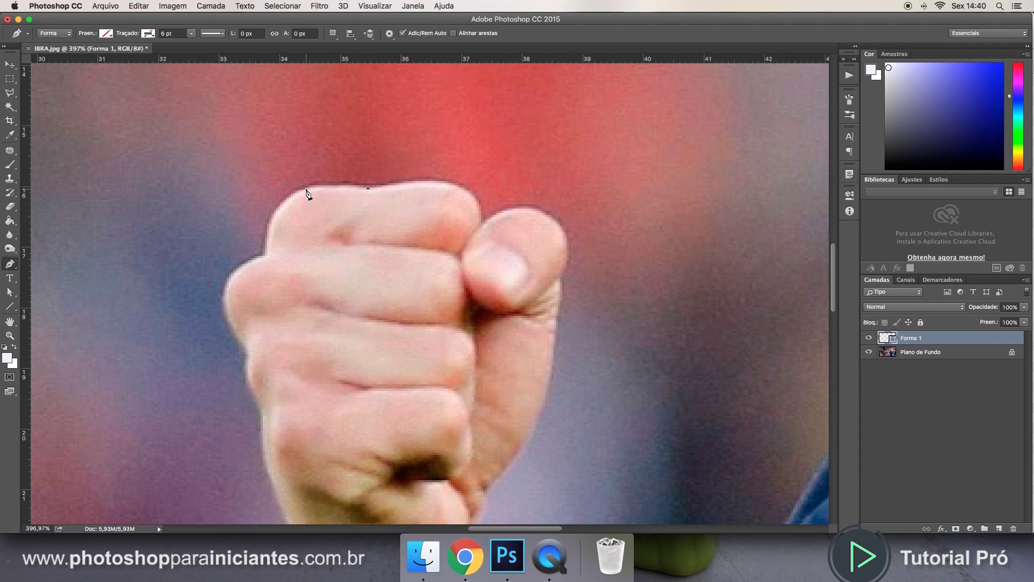
mouse_move(306, 188)
mouse_down()
mouse_move(300, 204)
mouse_move(283, 176)
mouse_move(287, 208)
mouse_move(287, 184)
mouse_move(286, 201)
mouse_move(296, 193)
mouse_move(294, 184)
mouse_move(269, 223)
mouse_move(307, 196)
mouse_move(270, 217)
mouse_move(291, 196)
mouse_up()
mouse_move(287, 201)
mouse_down()
mouse_move(273, 222)
mouse_move(290, 199)
mouse_up()
mouse_move(324, 186)
mouse_down()
mouse_move(327, 199)
mouse_move(328, 181)
mouse_up()
drag(265, 256, 259, 321)
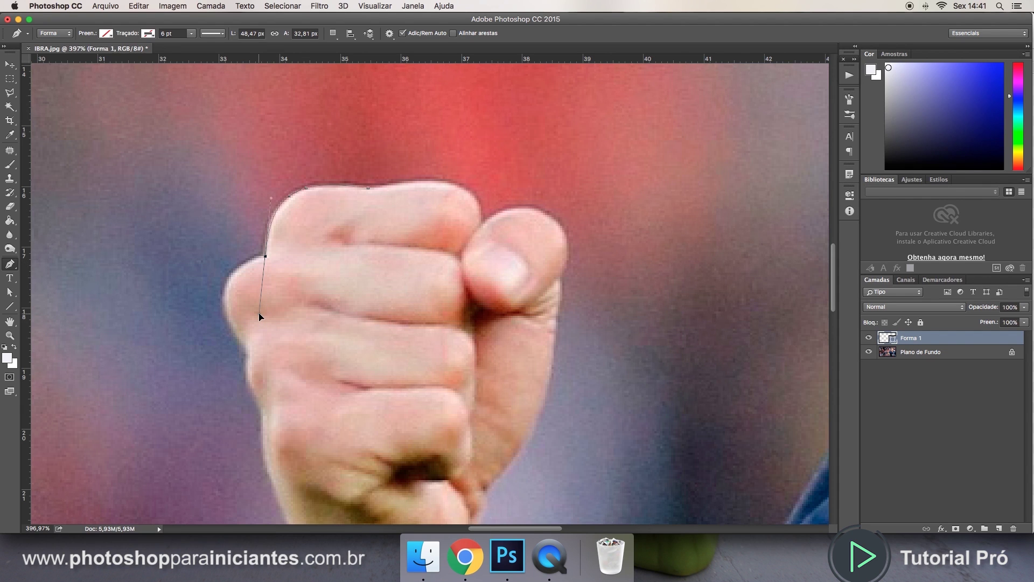
Step: Refine the curve around the first knuckle and remove the outgoing handle of the anchor point at the notch
drag(259, 316, 247, 264)
drag(283, 251, 268, 202)
click(266, 255)
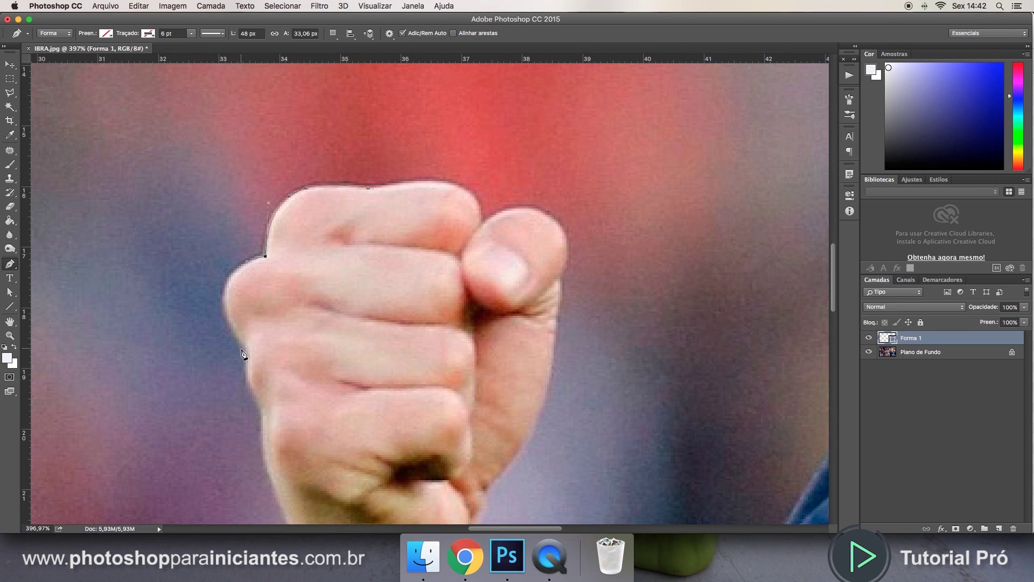
Step: Continue the curved path around the second and third knuckles and along the hand's outer edge towards the wrist
mouse_move(246, 351)
mouse_down()
mouse_move(244, 372)
mouse_move(242, 332)
mouse_up()
scroll(195, 277, down, 3)
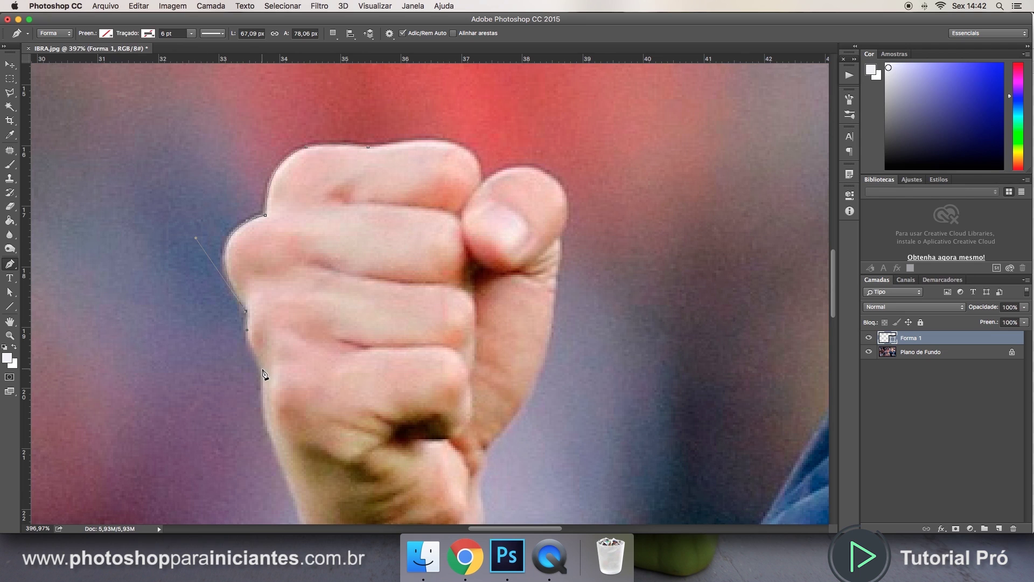
drag(261, 370, 263, 389)
scroll(265, 383, down, 3)
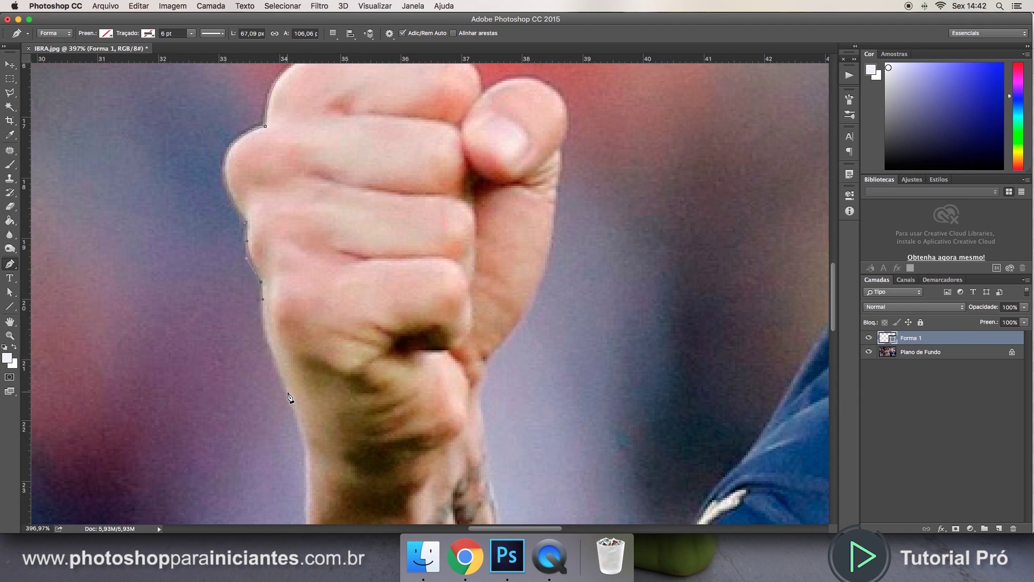
click(287, 391)
click(289, 400)
click(258, 330)
Step: Trace the outer edge of the wrist and the start of the forearm with curved anchor points, adjusting the last handle
scroll(312, 434, down, 5)
drag(307, 407, 308, 430)
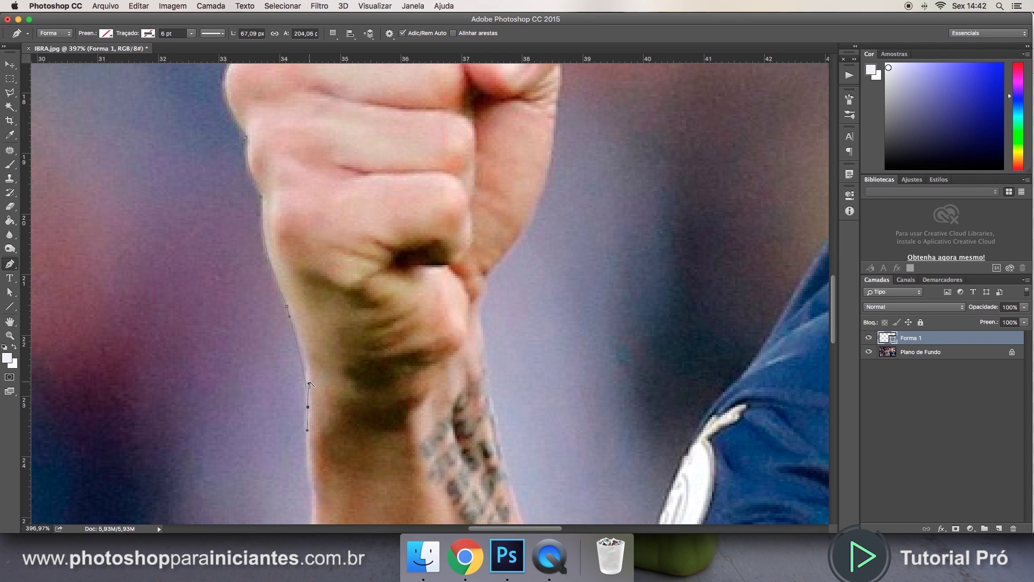
scroll(318, 388, down, 4)
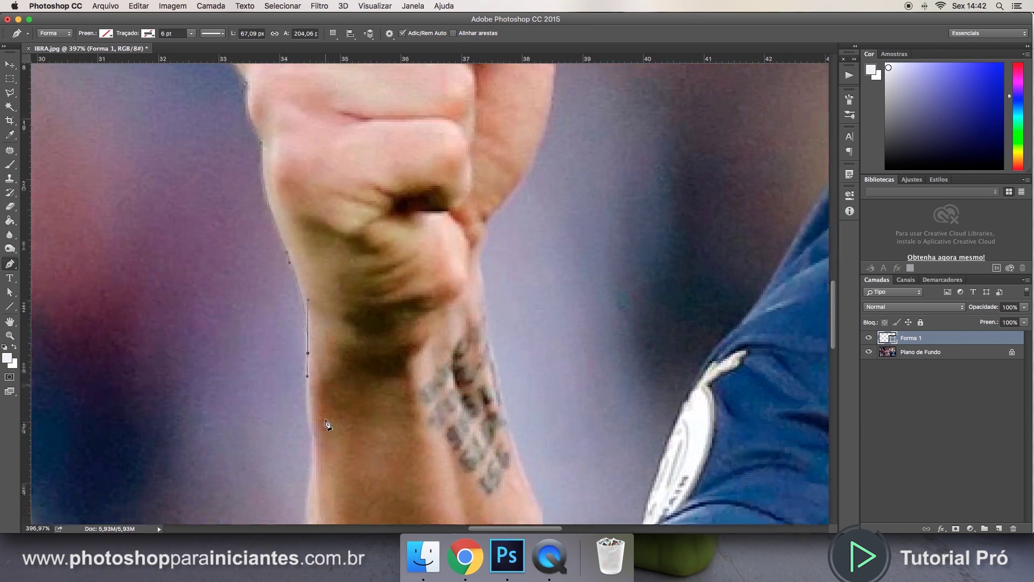
drag(310, 465, 310, 473)
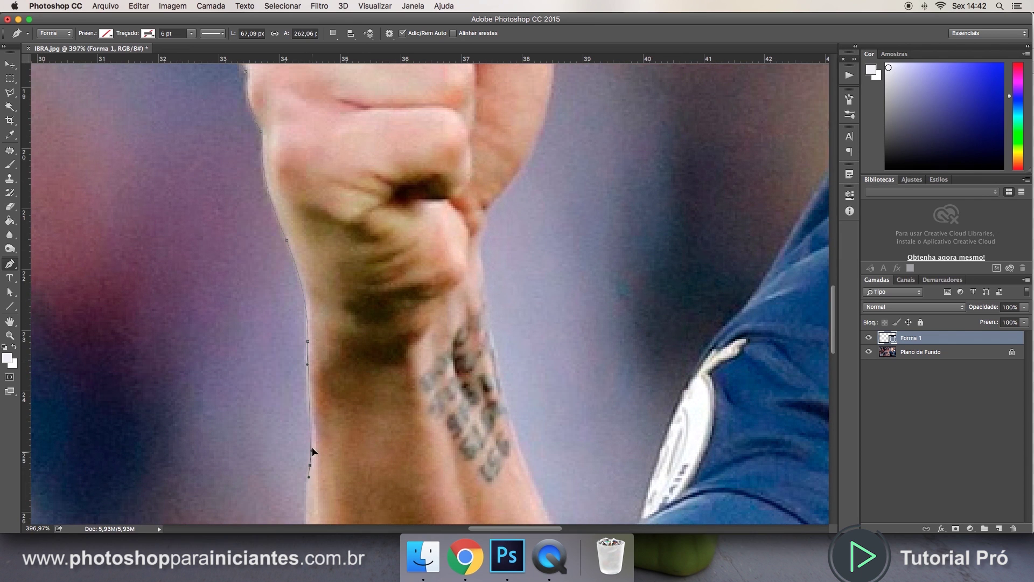
click(315, 430)
Step: Extend the path with a curved segment following the bulge of the middle of the forearm's outer edge
scroll(305, 378, down, 5)
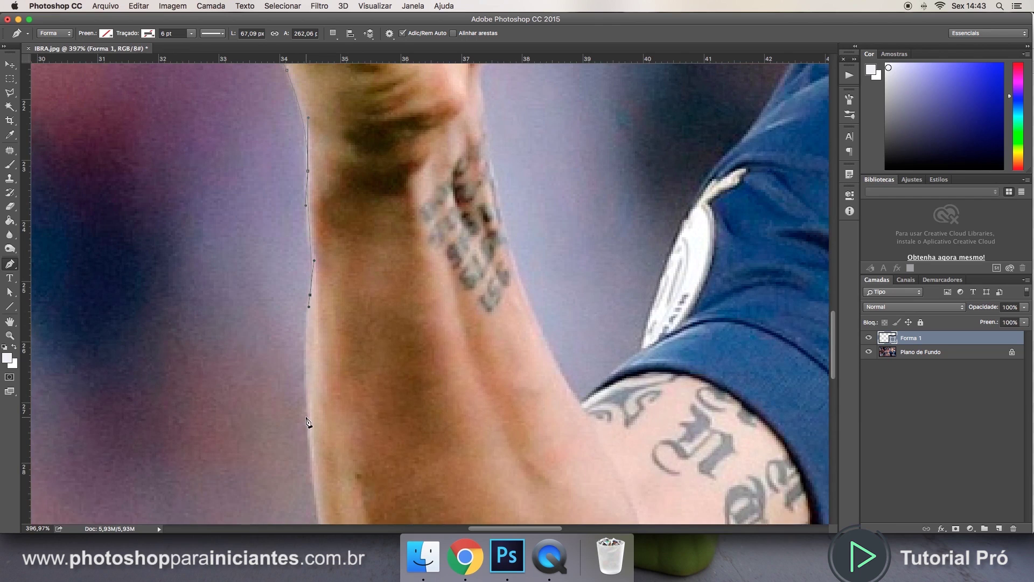
scroll(307, 422, up, 4)
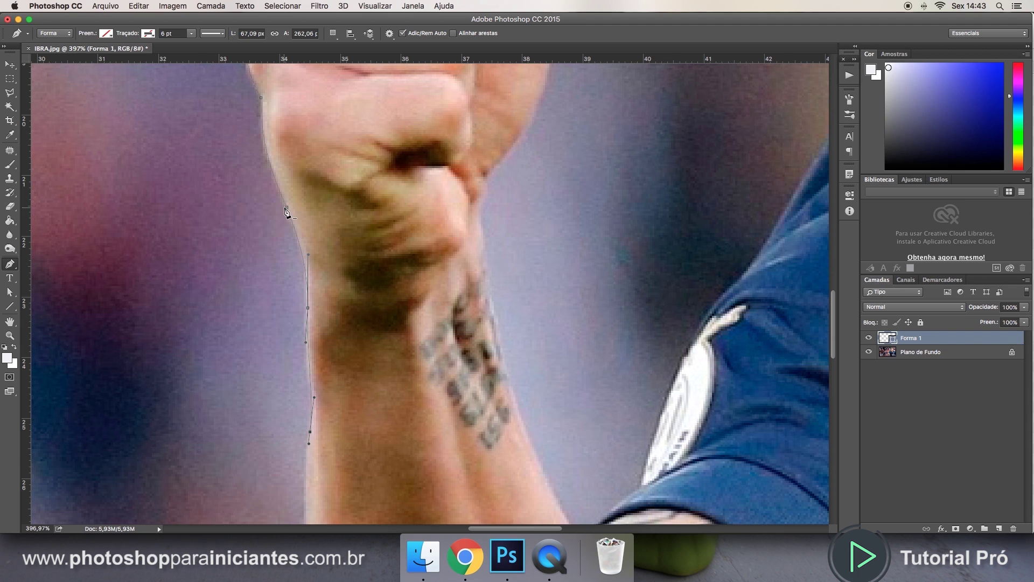
scroll(325, 310, down, 2)
scroll(325, 310, down, 8)
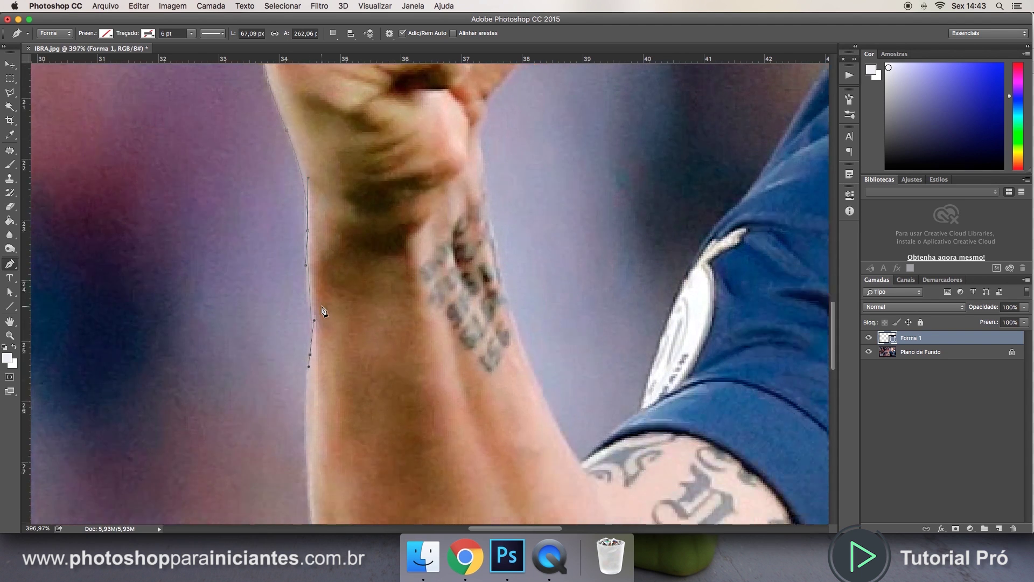
drag(310, 345, 302, 285)
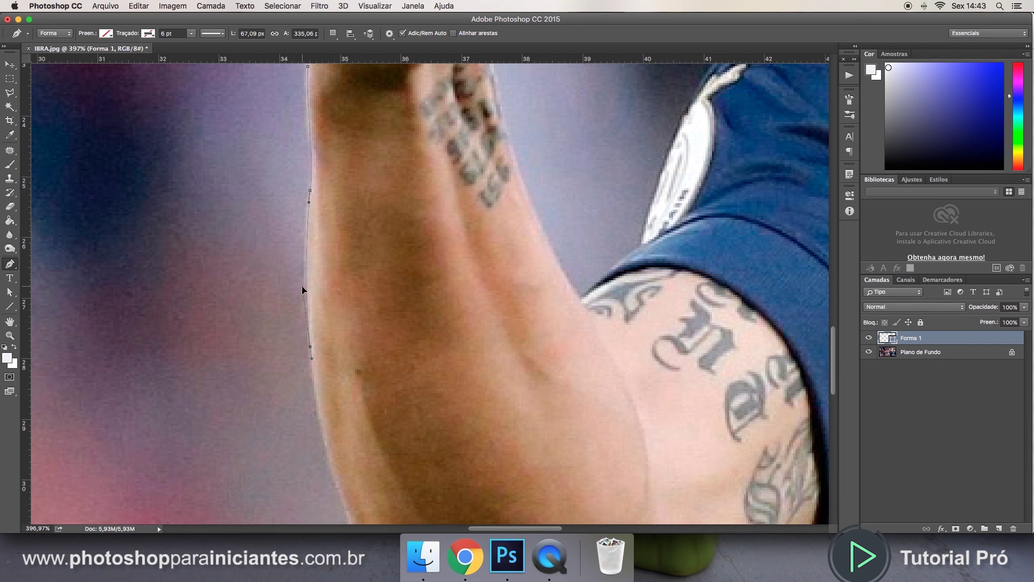
Step: Add a curved segment along the lower forearm, fitting its handle to the arm's edge above the elbow
scroll(323, 410, down, 5)
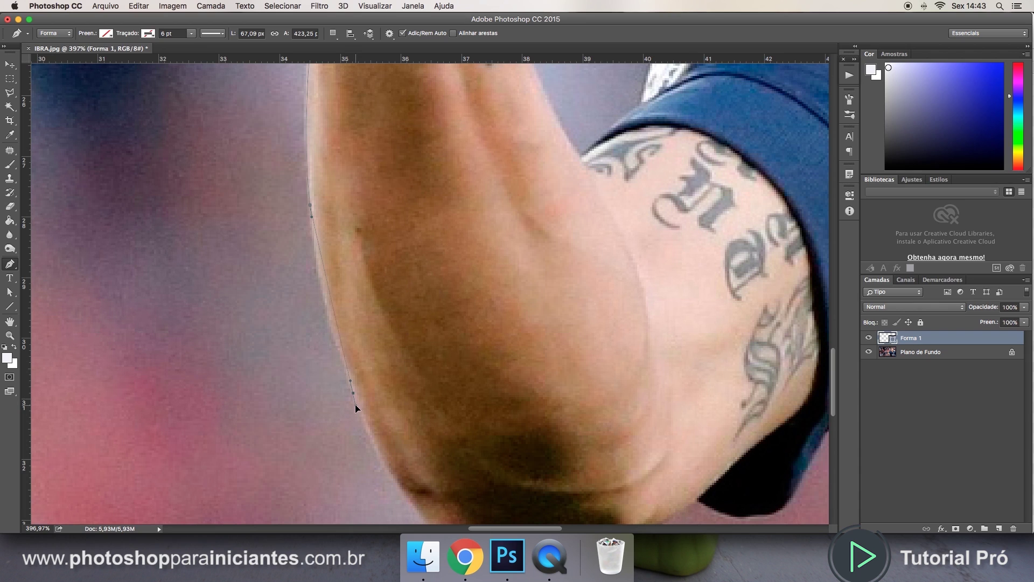
click(355, 405)
drag(332, 350, 320, 315)
scroll(379, 396, down, 3)
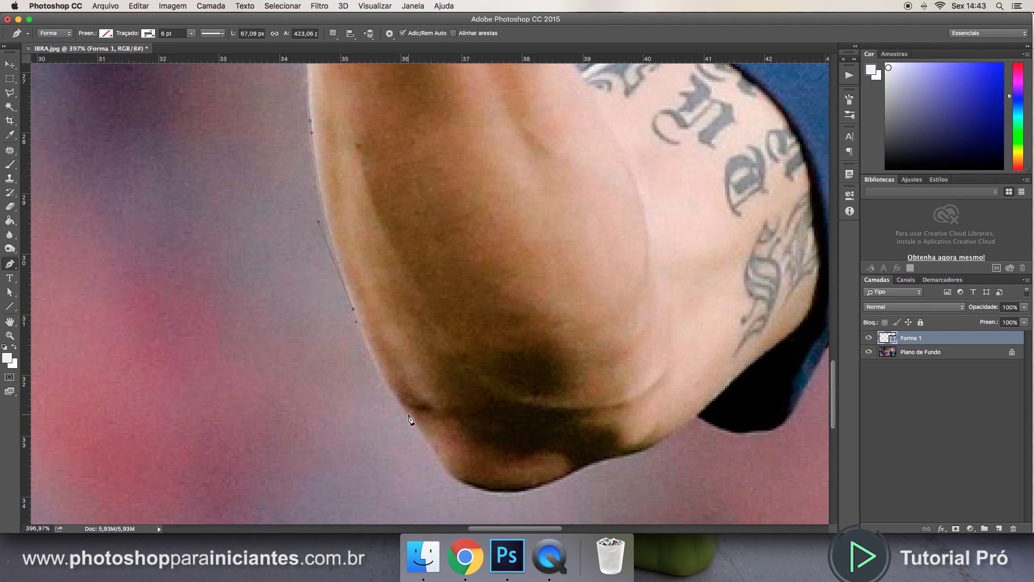
Step: Trace around the elbow with short curved segments and continue onto the underside of the arm
drag(413, 421, 401, 408)
drag(444, 468, 436, 451)
drag(491, 492, 500, 490)
drag(568, 476, 575, 471)
click(628, 454)
drag(630, 454, 600, 456)
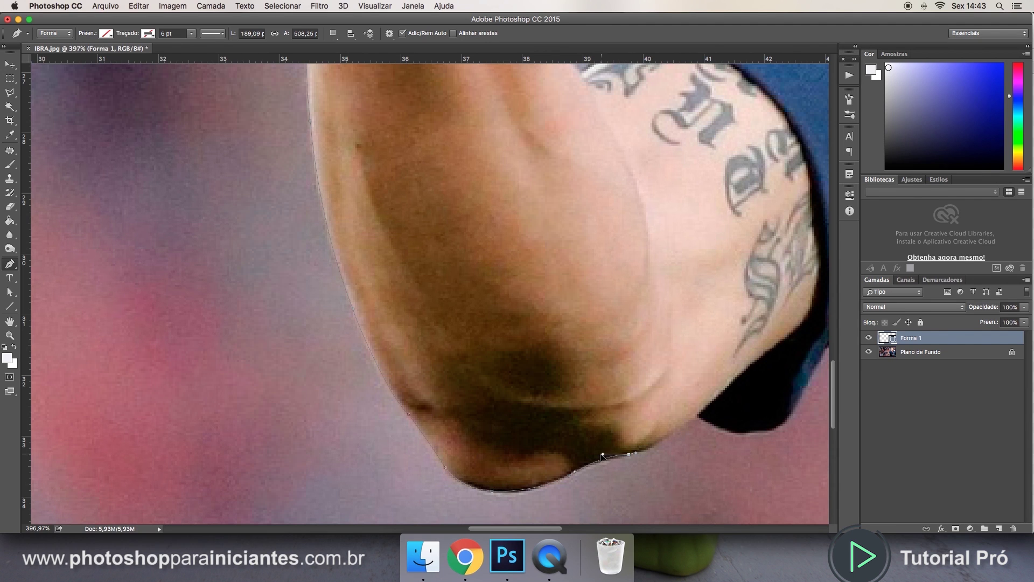
Step: Carry the path along the underside of the upper arm to the corner where the black sleeve lining begins
click(685, 424)
drag(689, 421, 680, 427)
scroll(673, 434, up, 5)
scroll(624, 415, down, 5)
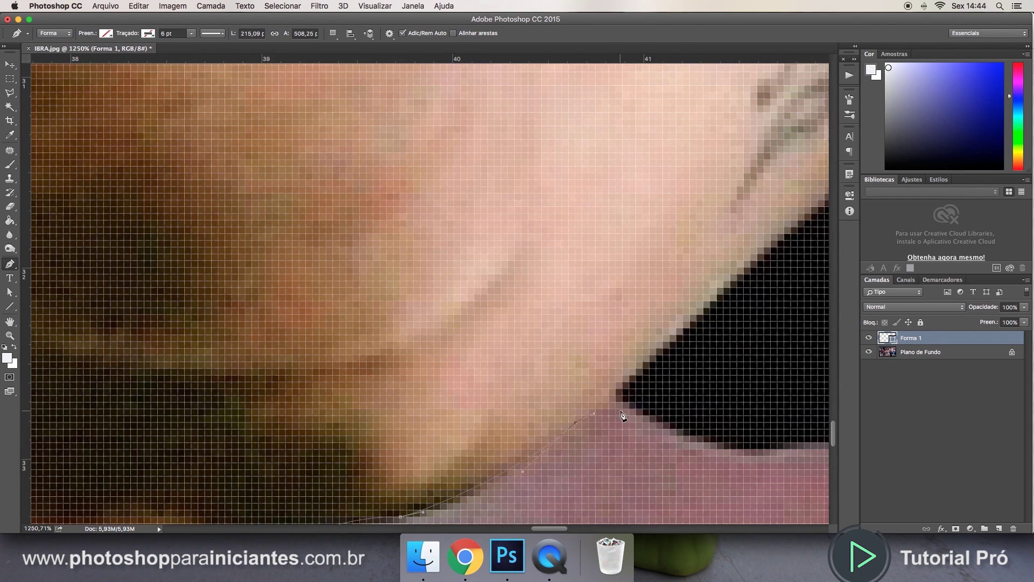
scroll(623, 416, up, 4)
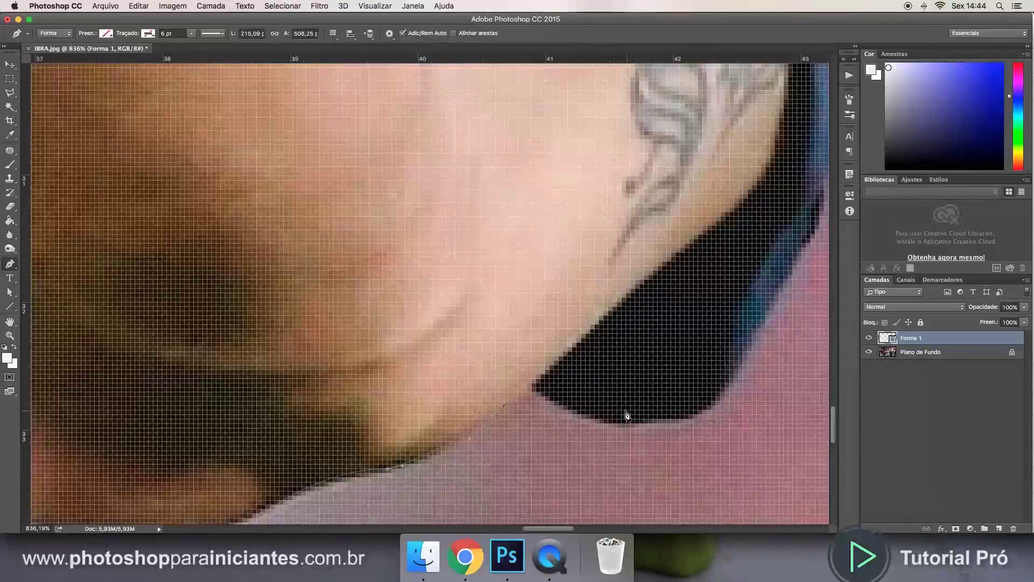
scroll(560, 409, up, 2)
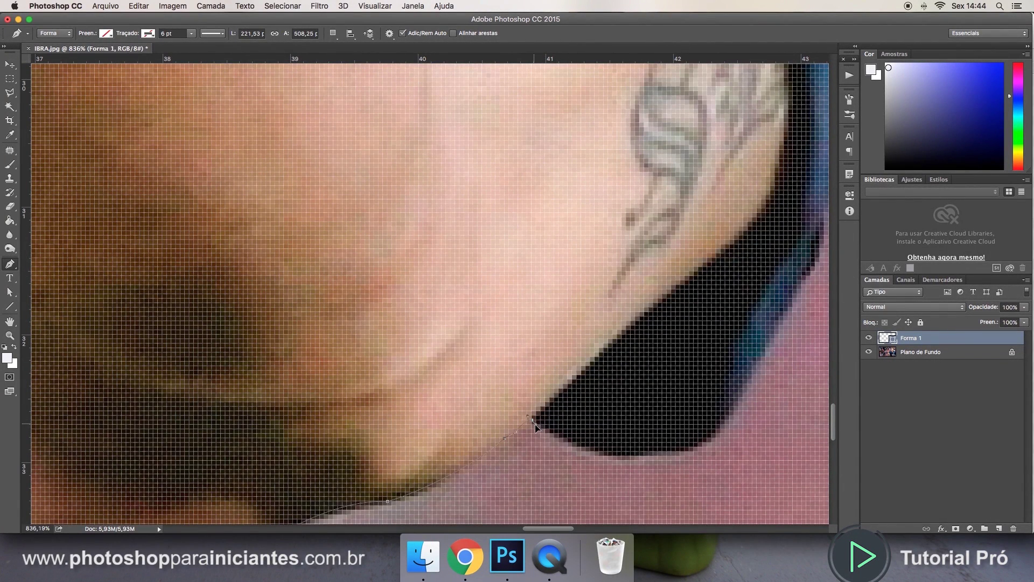
drag(547, 431, 548, 429)
Step: Curve the path around the rounded lower edge of the black sleeve lining up to the blue fabric
scroll(627, 457, right, 2)
drag(685, 397, 693, 379)
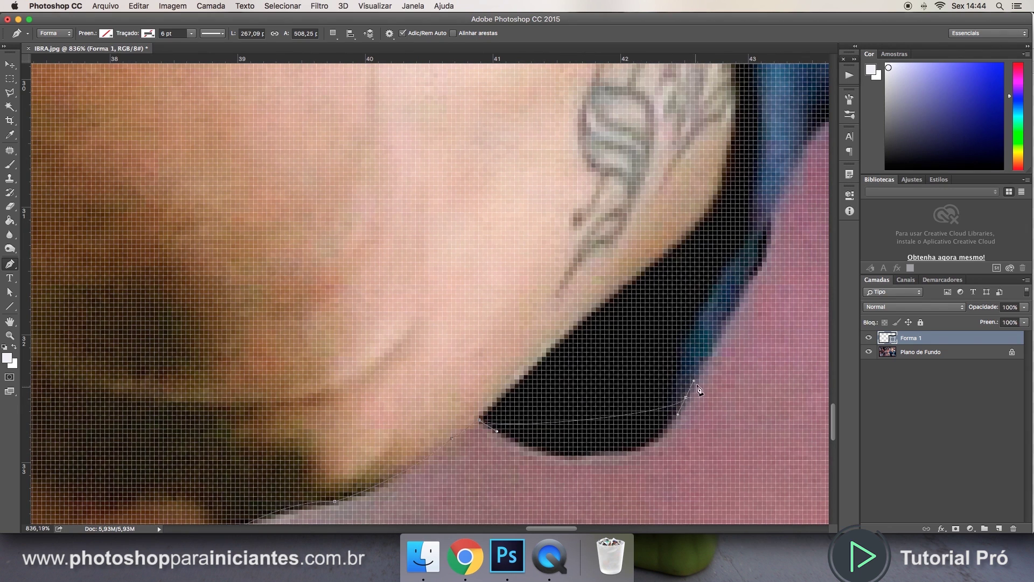
drag(678, 414, 639, 502)
click(545, 448)
drag(544, 448, 540, 448)
Step: Trace the outer edge of the blue sleeve upward to the dark fold above it
scroll(593, 461, up, 5)
scroll(593, 462, right, 5)
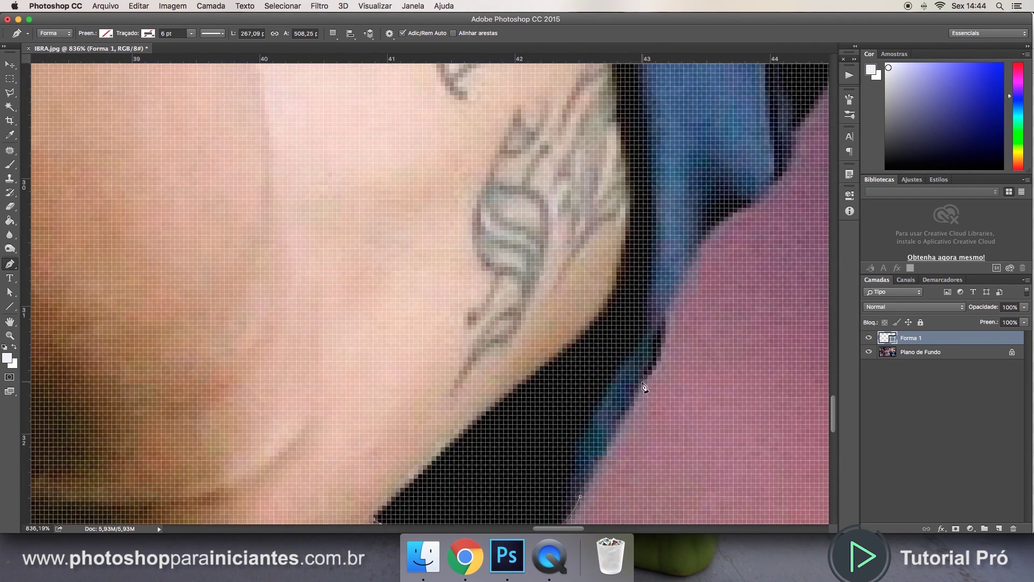
drag(643, 384, 651, 369)
drag(684, 280, 688, 265)
drag(733, 213, 705, 221)
Step: Continue the path along the sleeve fold and up to the peak of the background gap under the armpit
scroll(763, 264, up, 2)
scroll(764, 264, down, 5)
scroll(762, 268, right, 3)
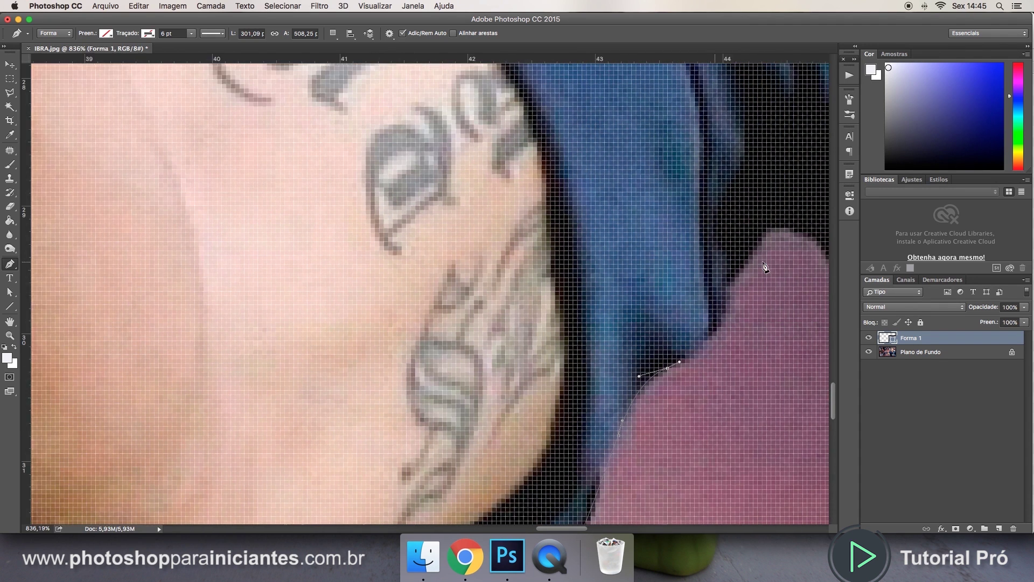
mouse_move(714, 294)
mouse_down()
mouse_move(725, 275)
mouse_move(710, 305)
mouse_up()
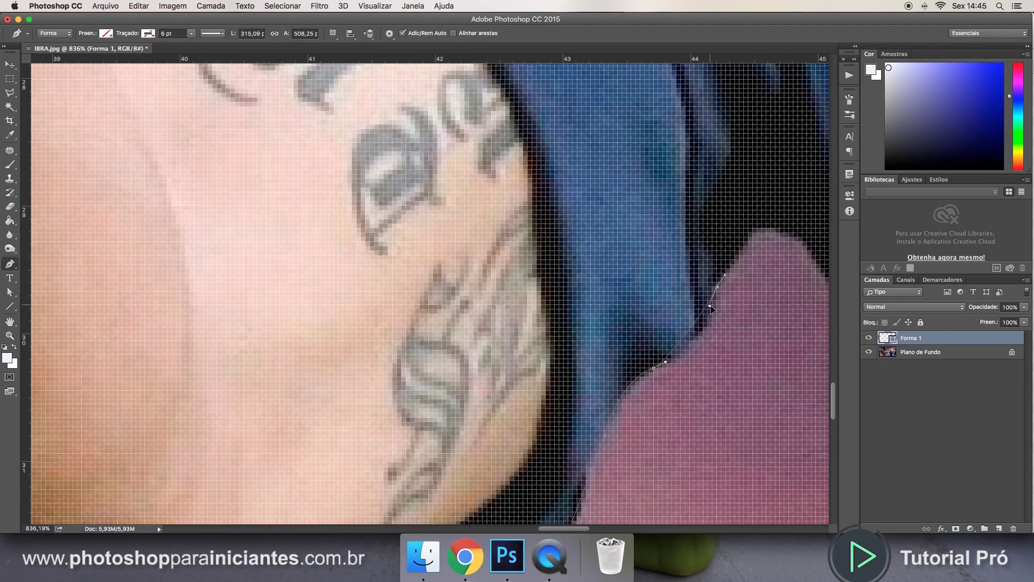
drag(717, 342, 713, 348)
mouse_move(761, 224)
mouse_down()
mouse_move(774, 231)
mouse_move(747, 237)
mouse_move(744, 223)
mouse_up()
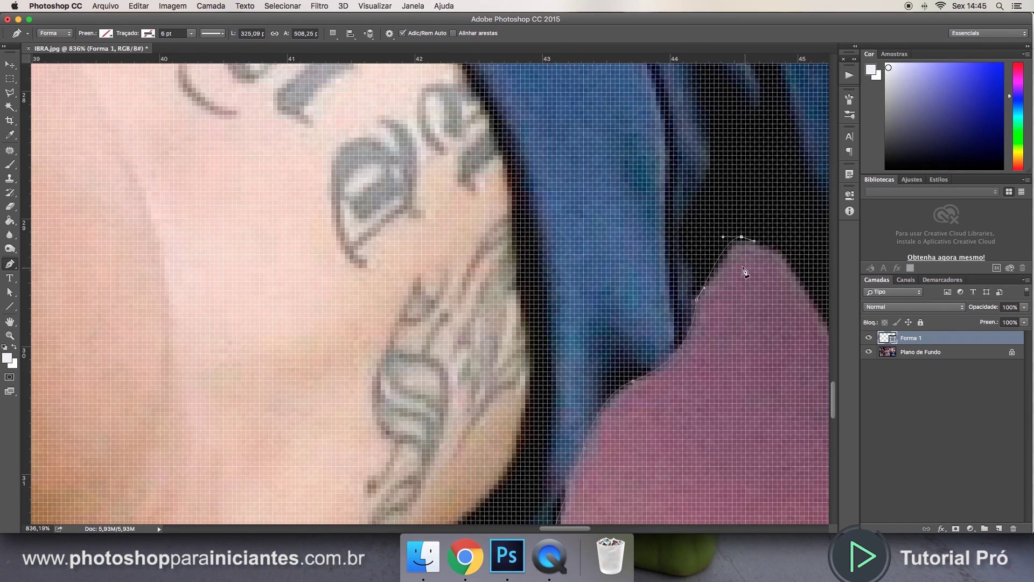
Step: Add an anchor point on the sleeve-side slope of the armpit gap and reshape the curve to fit it
scroll(742, 270, right, 2)
scroll(738, 272, up, 5)
click(691, 256)
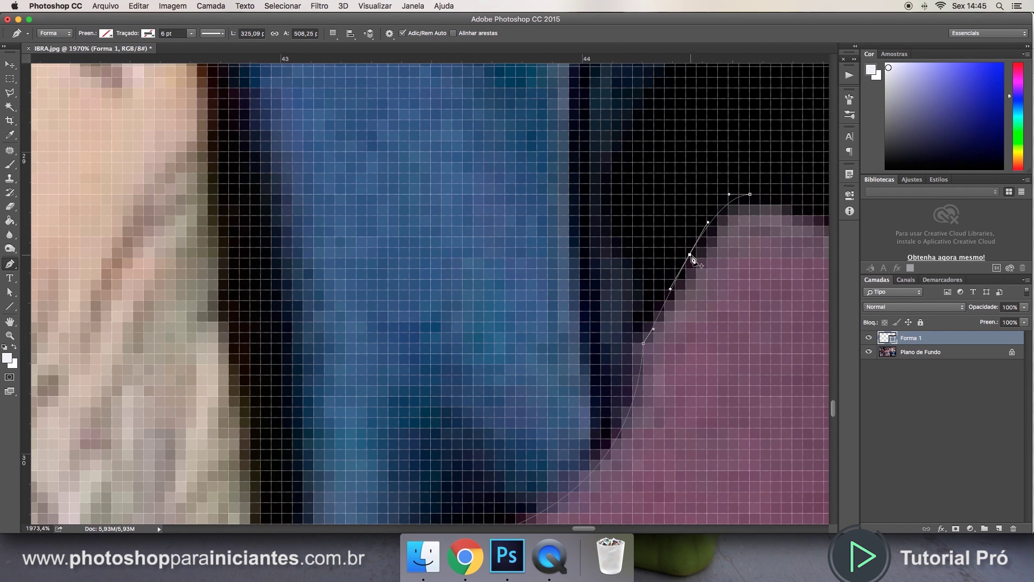
drag(690, 255, 693, 263)
drag(653, 328, 644, 308)
Step: Curve the path over the top of the armpit gap and onto the slope along the shirt's torso
scroll(709, 318, right, 5)
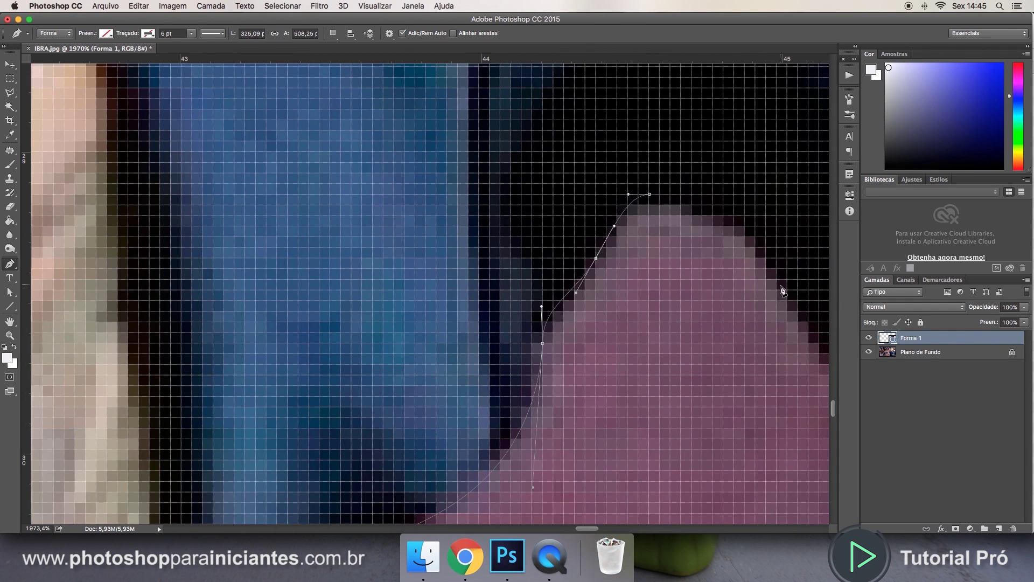
drag(797, 301, 814, 318)
drag(781, 286, 739, 192)
Step: Trace down the torso side of the gap, past the shirt's inward corner and along its dark edge
scroll(753, 266, down, 5)
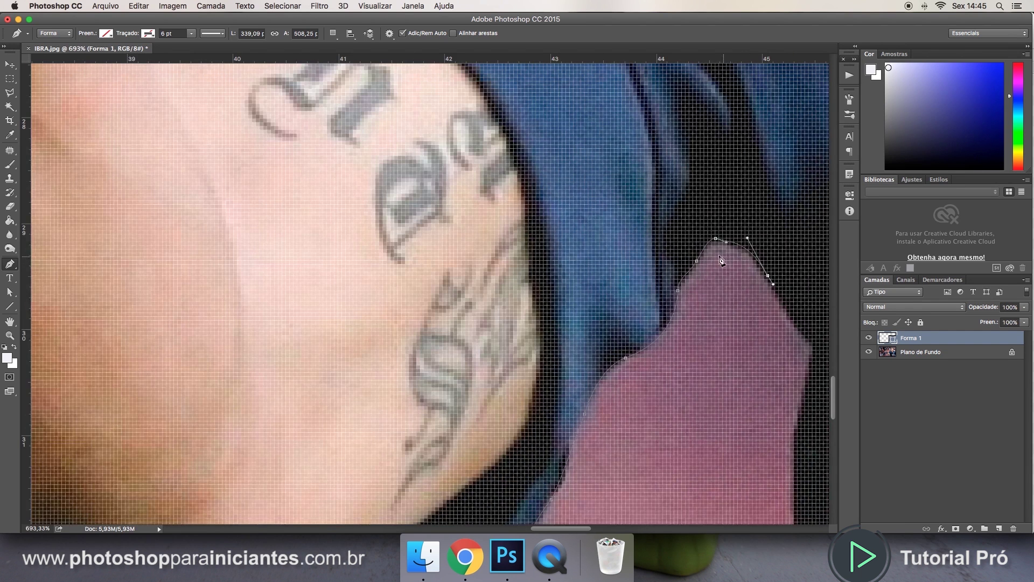
scroll(721, 261, up, 3)
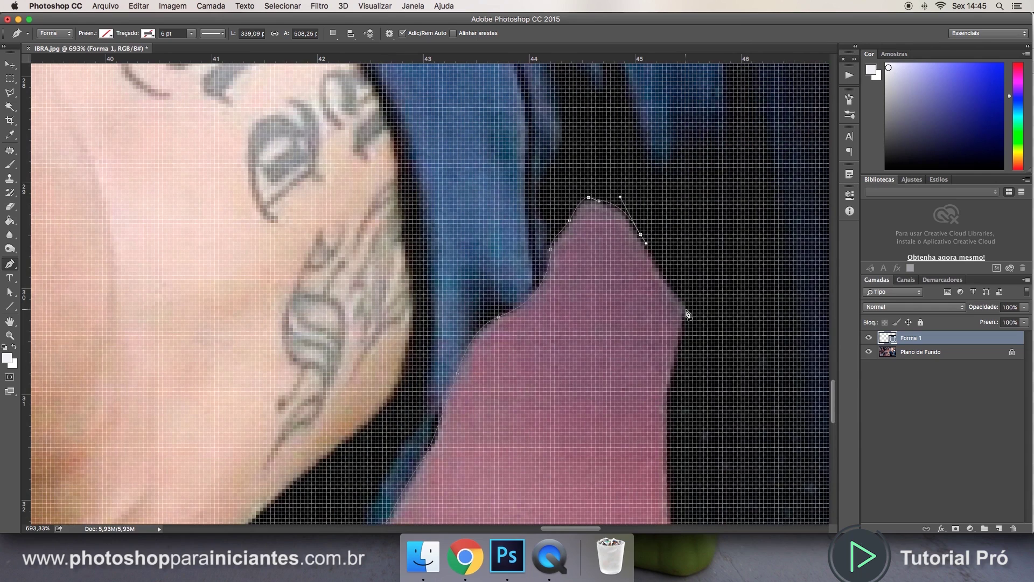
drag(685, 309, 682, 326)
scroll(685, 387, down, 8)
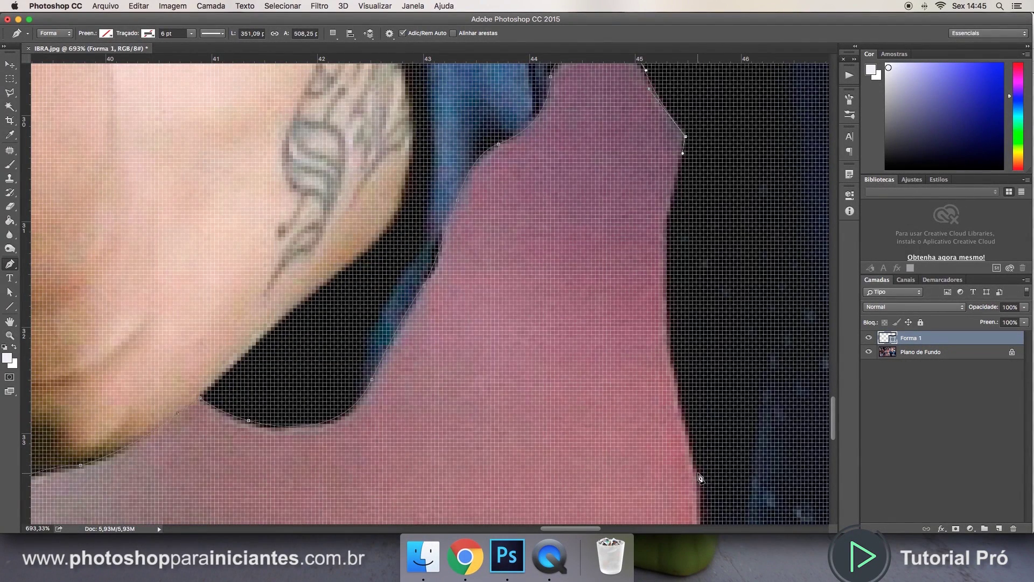
drag(700, 476, 701, 495)
Step: Add an anchor point at the next bend in the shirt's side and adjust the curve to hug the edge
scroll(708, 427, down, 8)
scroll(708, 427, right, 2)
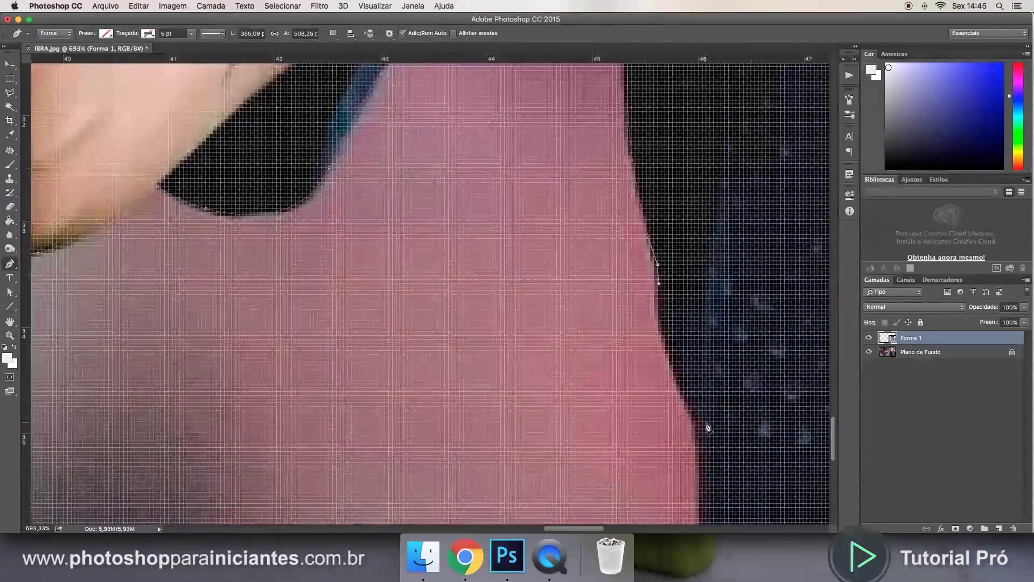
drag(702, 436, 700, 459)
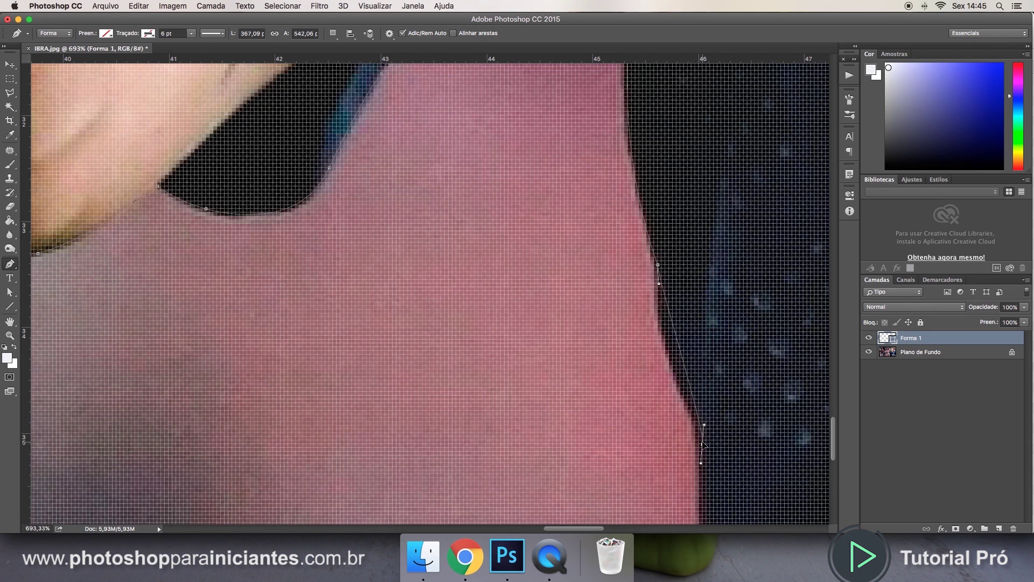
drag(704, 443, 726, 394)
drag(740, 384, 656, 332)
drag(700, 440, 699, 430)
scroll(718, 433, down, 5)
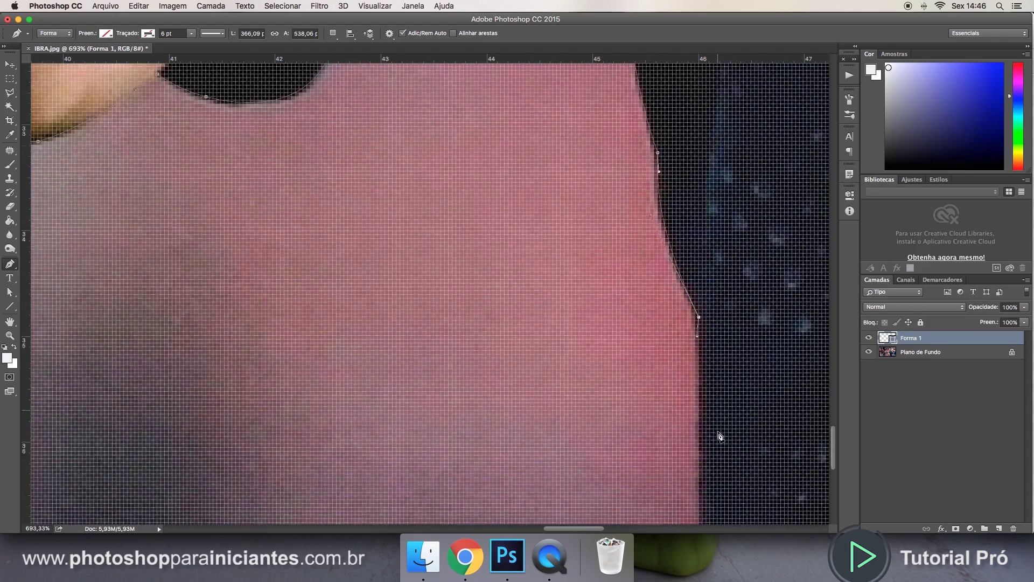
Step: Bring the path down to the image's bottom edge and run it straight beneath the shirt to its opposite side
scroll(707, 452, down, 5)
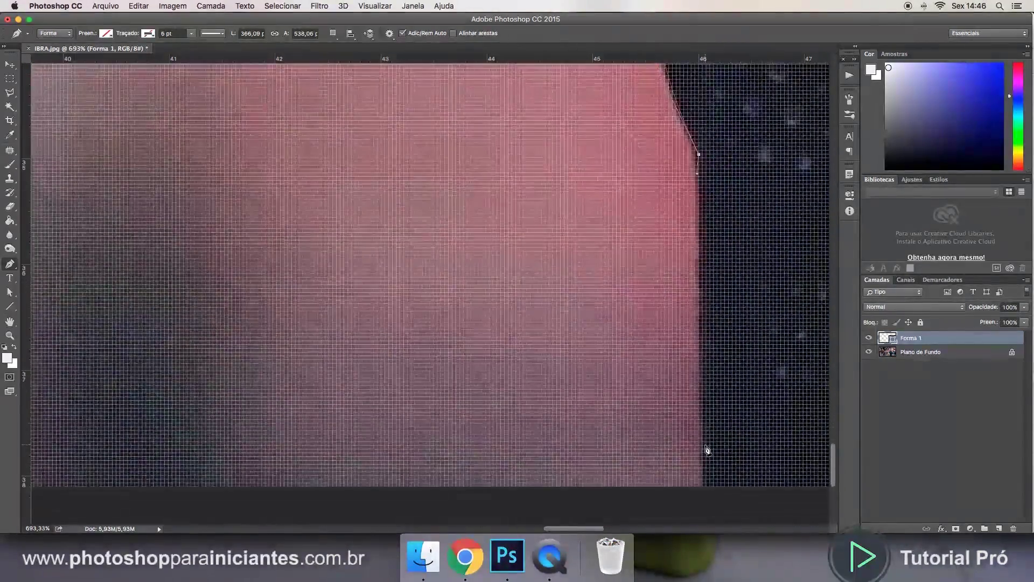
click(703, 489)
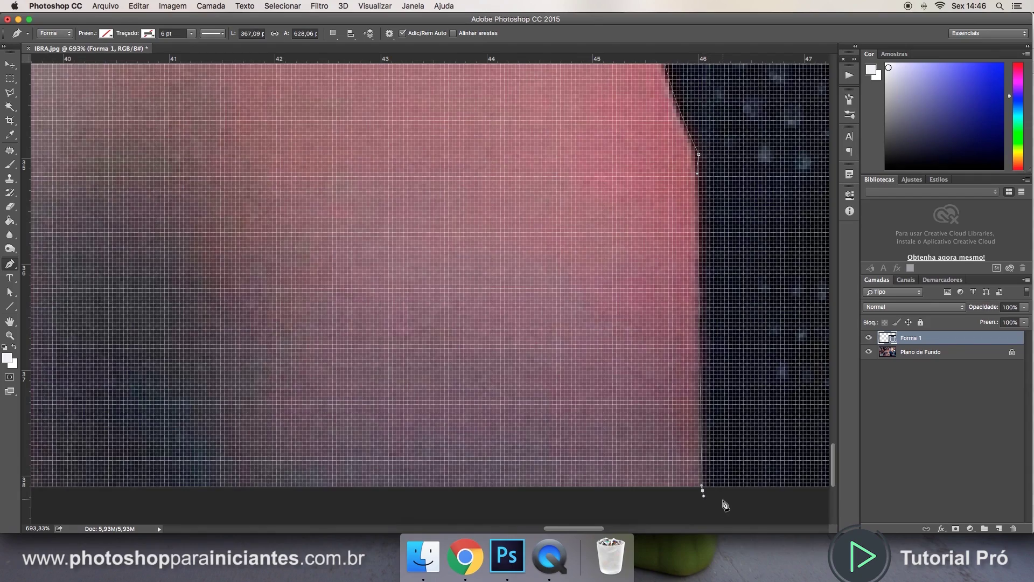
scroll(725, 504, right, 20)
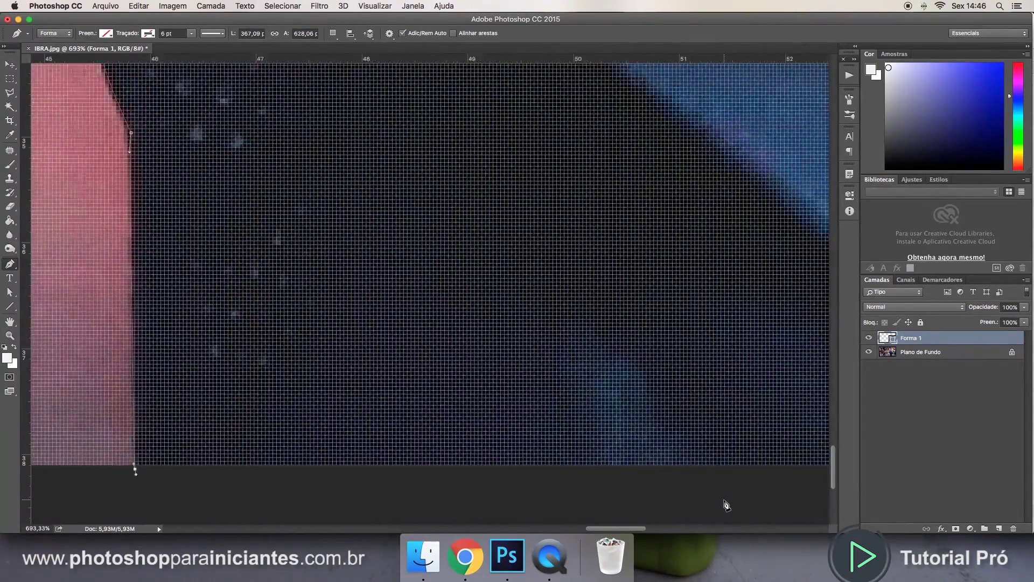
scroll(725, 504, right, 20)
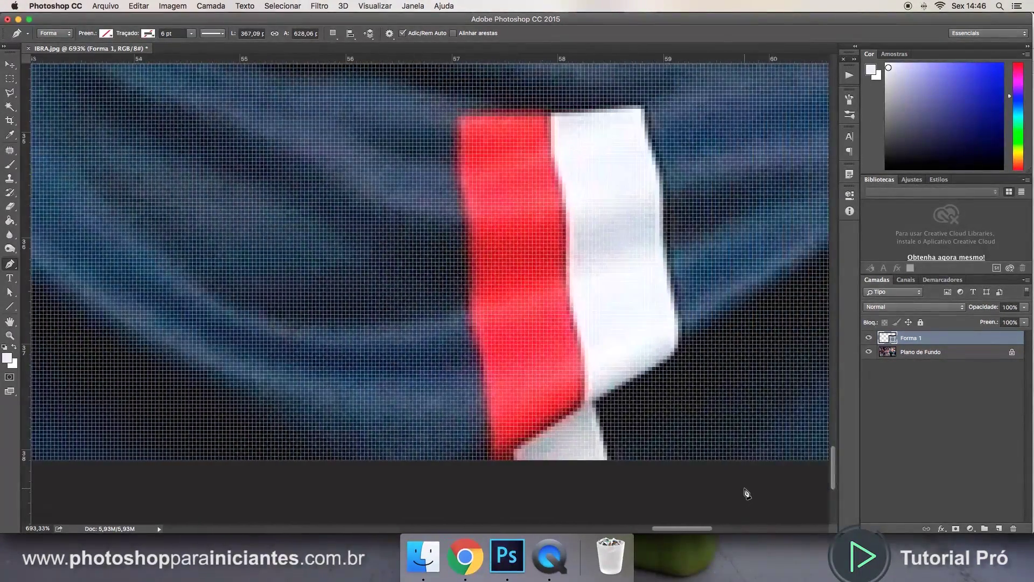
scroll(746, 493, down, 10)
click(667, 340)
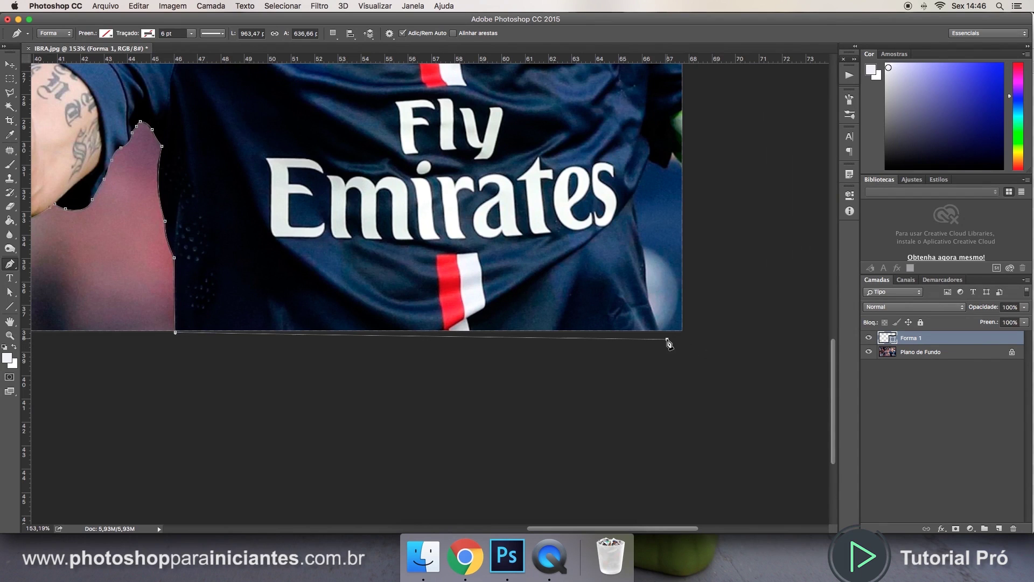
Step: Curve the path from below the image up onto the shirt's opposite edge beside the blurred white spot
scroll(667, 340, up, 5)
scroll(659, 336, up, 5)
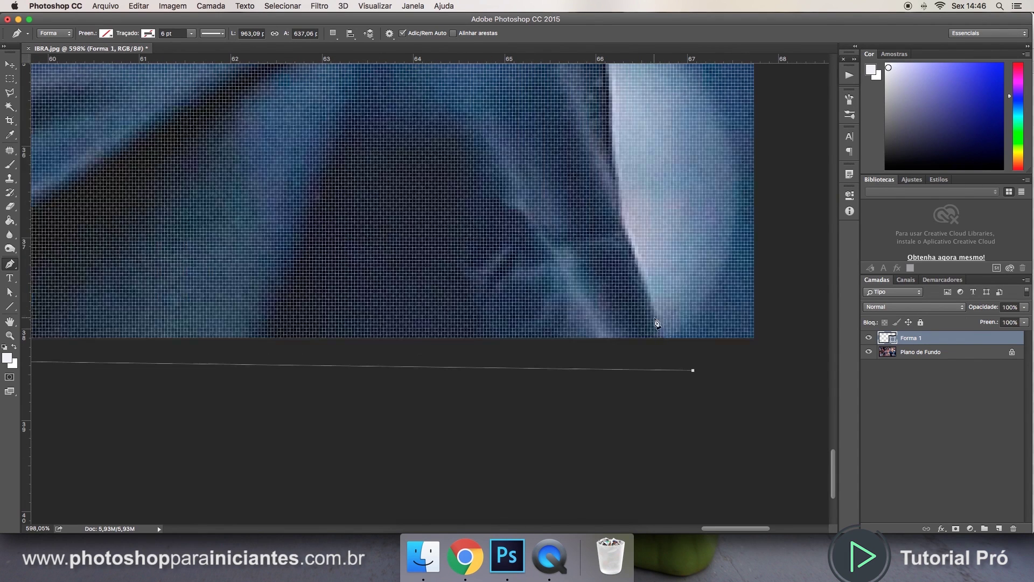
click(619, 210)
drag(623, 234, 660, 368)
scroll(646, 334, up, 5)
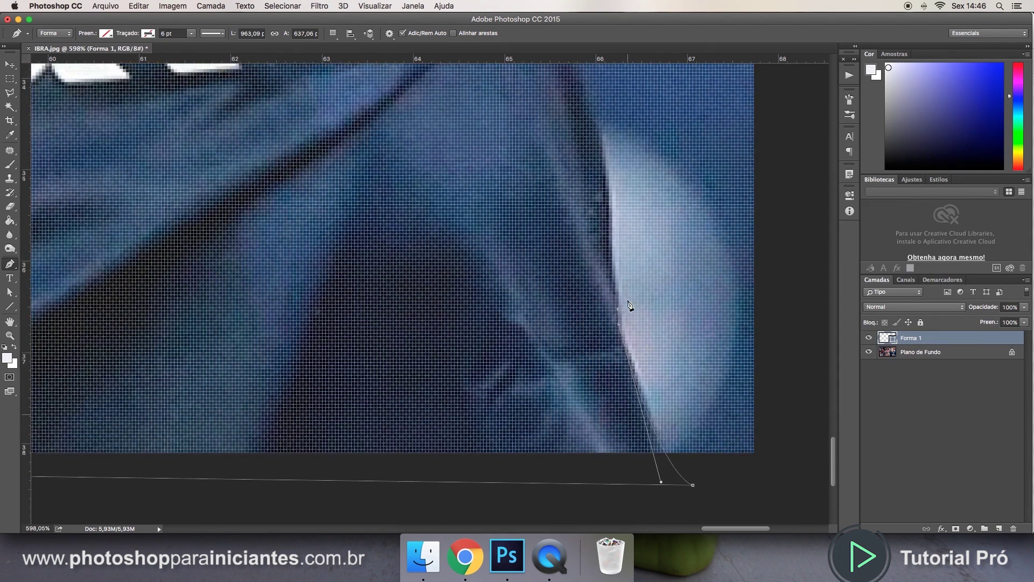
Step: Trace the path up the shirt's dark side edge, past the blurred white spot, to the fold beside the lettering
drag(610, 270, 611, 262)
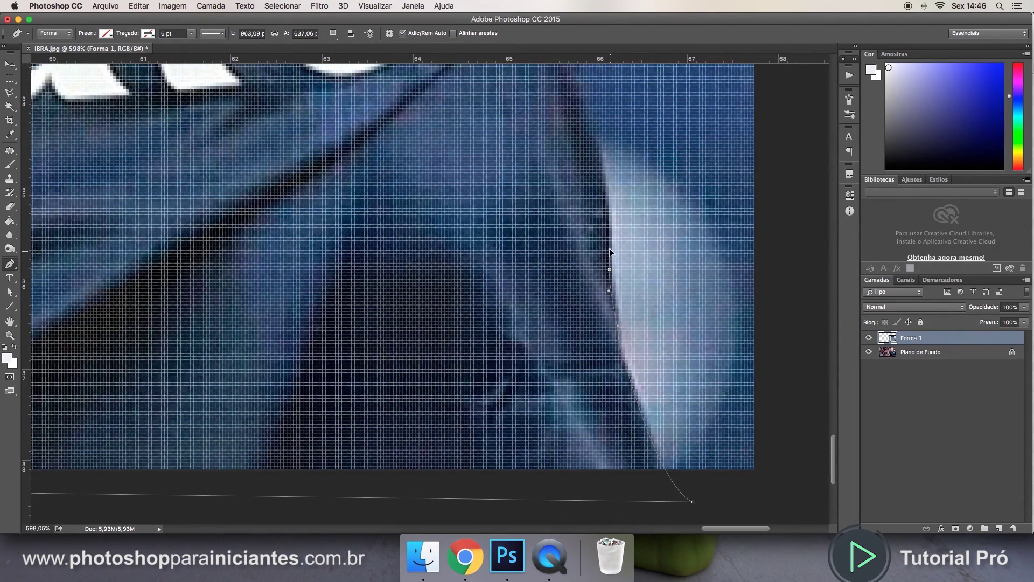
scroll(608, 250, up, 4)
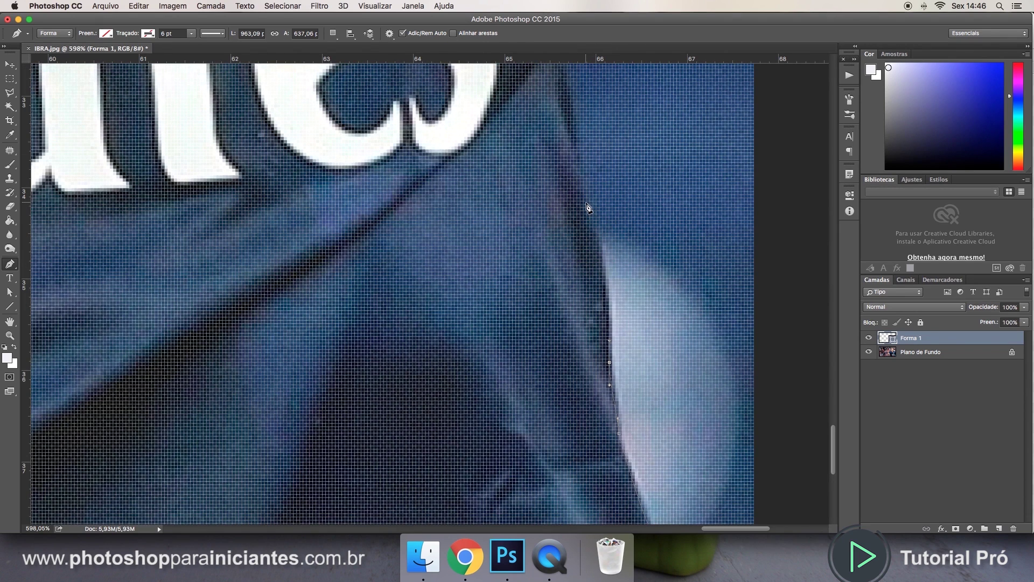
drag(587, 207, 581, 176)
drag(592, 231, 603, 247)
scroll(609, 263, up, 3)
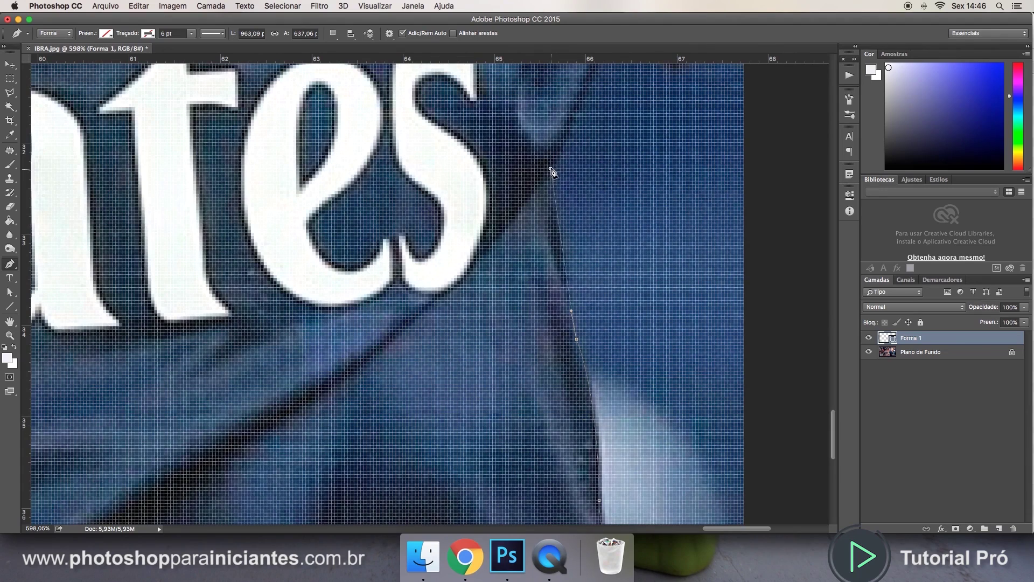
drag(551, 169, 546, 177)
scroll(573, 222, up, 2)
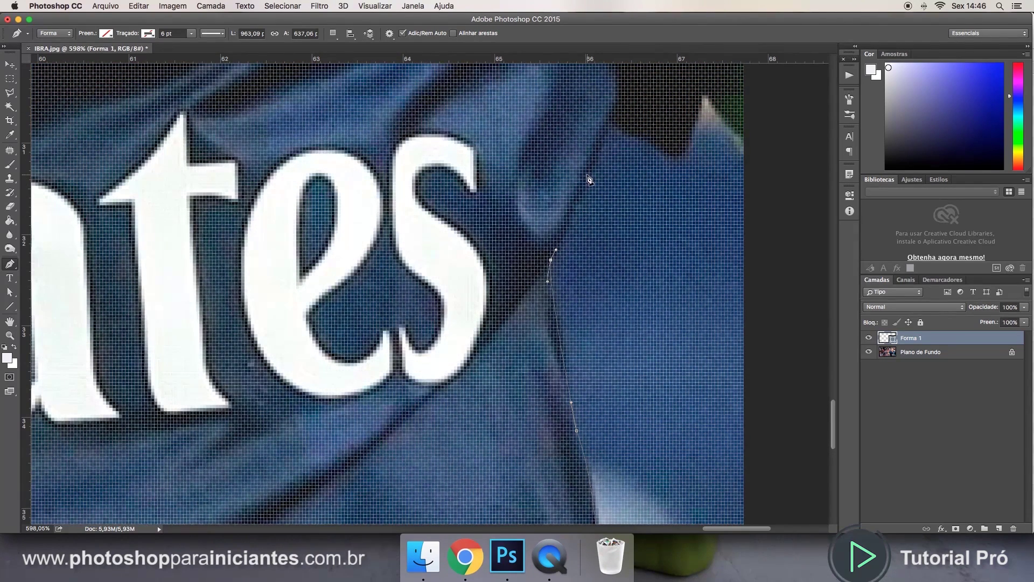
Step: Carry the path up to the sleeve corner and around the dark notch and pale pointed tip to the image's side edge
scroll(600, 185, up, 1)
scroll(600, 184, right, 4)
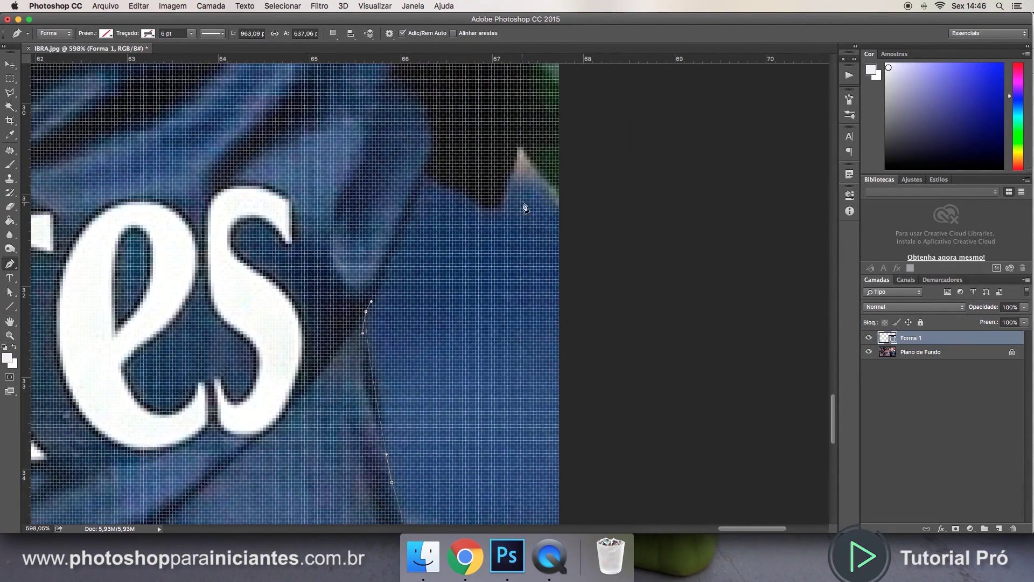
scroll(452, 167, up, 3)
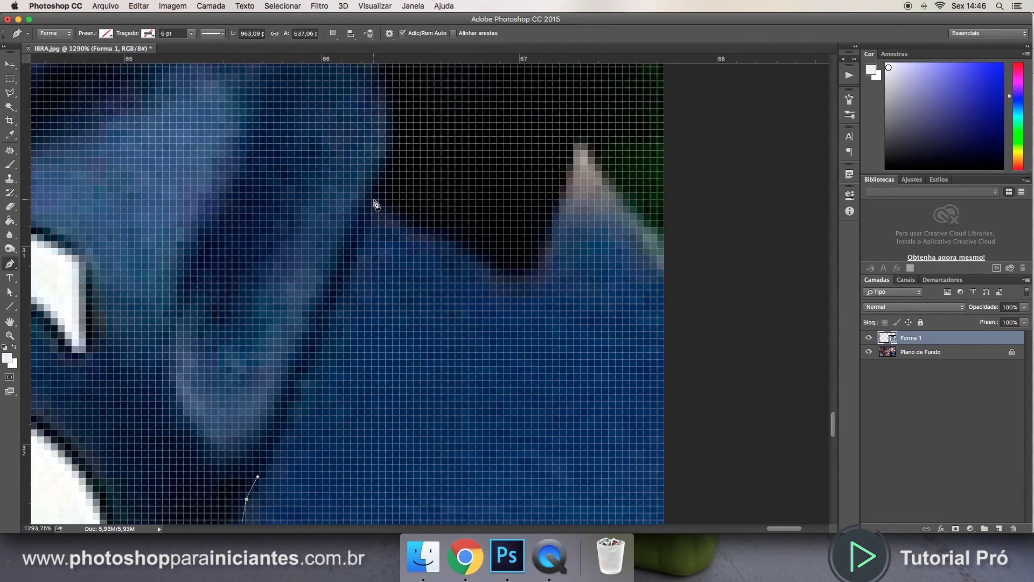
drag(371, 200, 401, 215)
drag(343, 188, 359, 263)
drag(526, 277, 535, 262)
drag(573, 137, 564, 191)
drag(670, 240, 695, 249)
Step: Run the path just outside the image's side edge, straight up to the height of the player's shoulder
click(719, 184)
key(super+minus)
scroll(560, 161, up, 3)
click(569, 168)
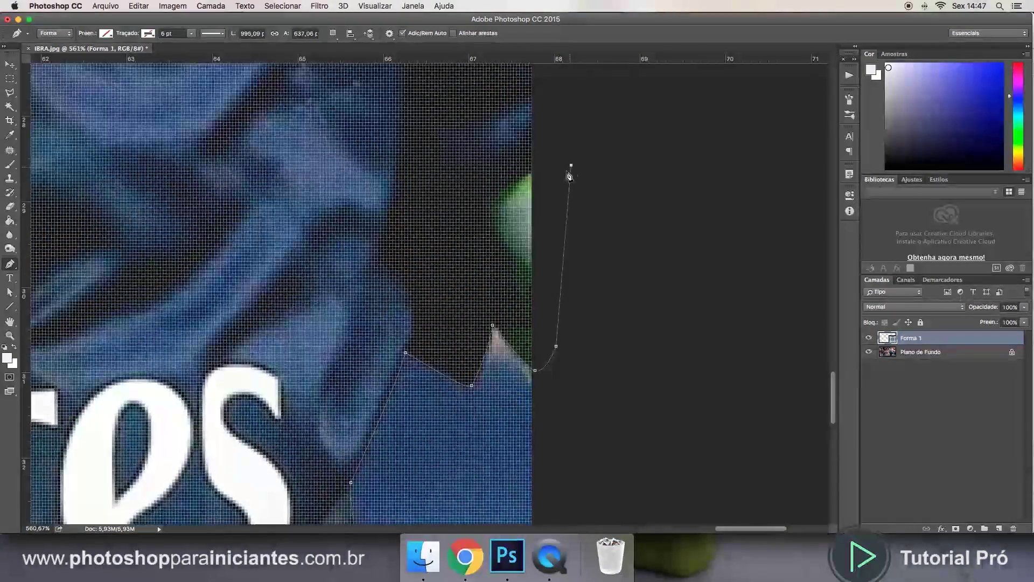
scroll(564, 189, up, 5)
key(super+minus)
scroll(560, 200, up, 5)
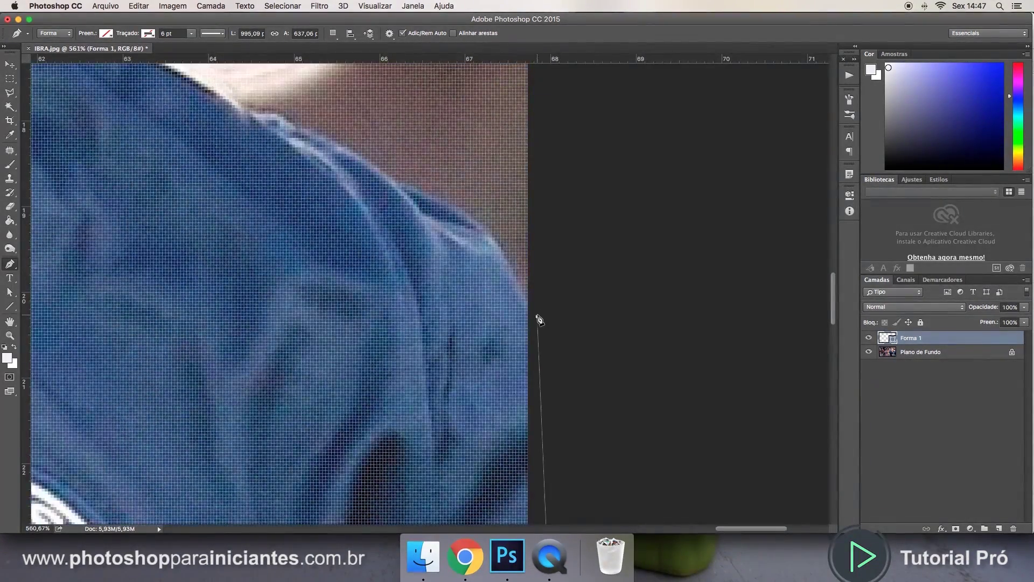
Step: Bring the path back into the image and curve it over the shoulder's top edge to beneath the large white circle
scroll(535, 316, up, 2)
key(super+minus)
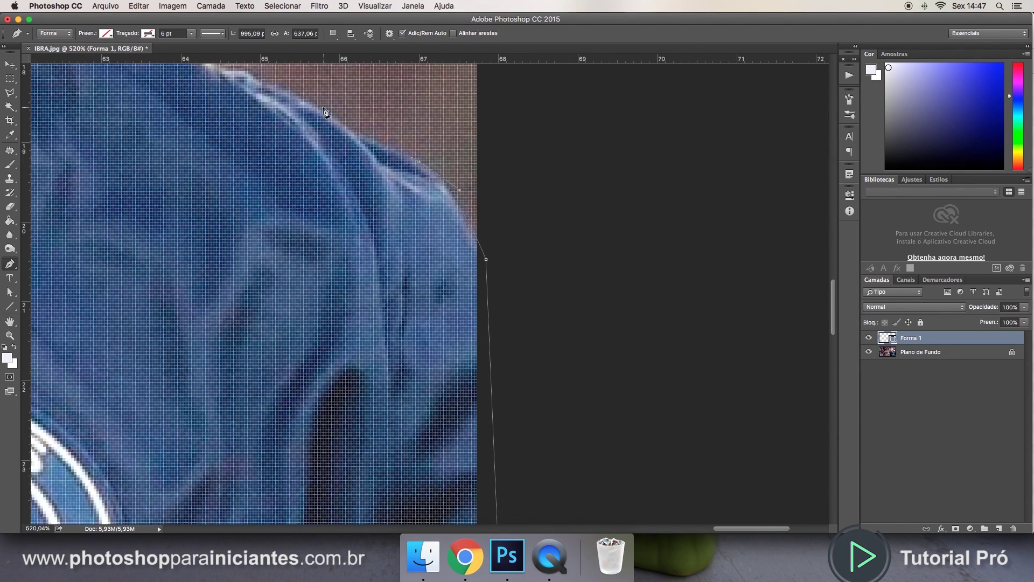
scroll(324, 116, up, 1)
scroll(373, 137, up, 2)
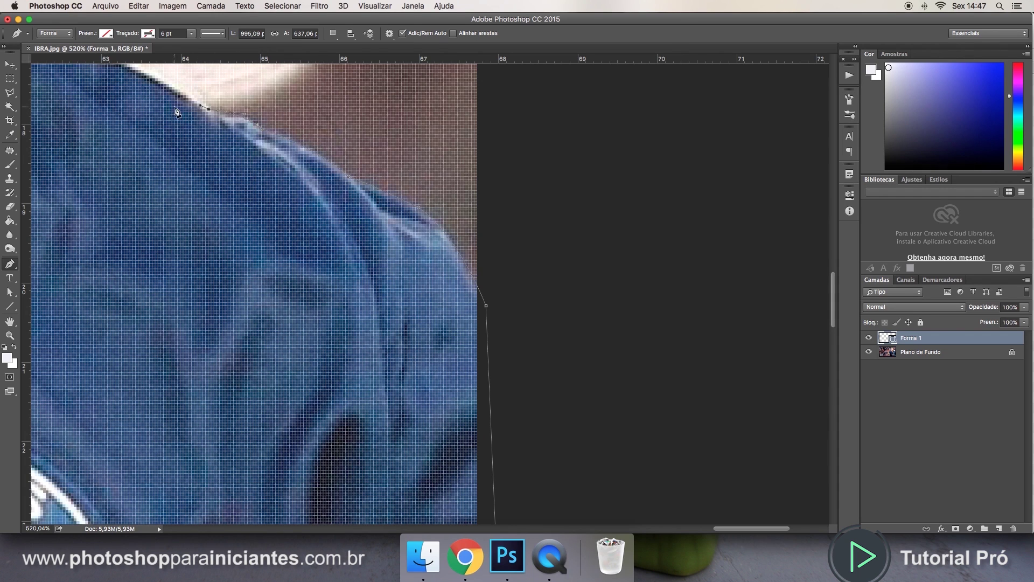
scroll(177, 111, up, 5)
scroll(108, 142, left, 4)
drag(182, 168, 233, 175)
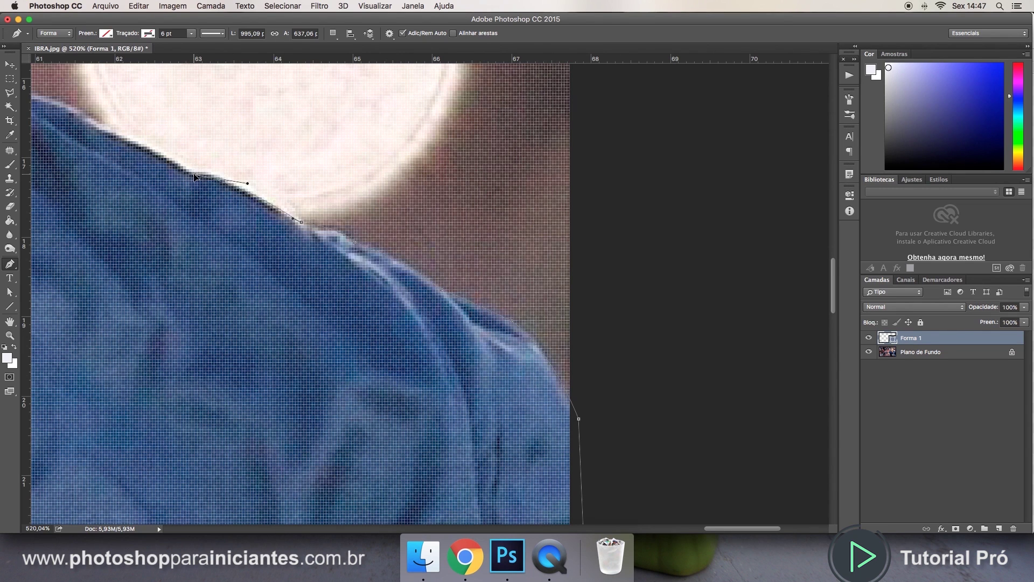
Step: Trace along the shoulder seam past the white circle to where the shirt meets the collar
scroll(149, 162, up, 11)
scroll(149, 163, left, 8)
scroll(149, 163, left, 2)
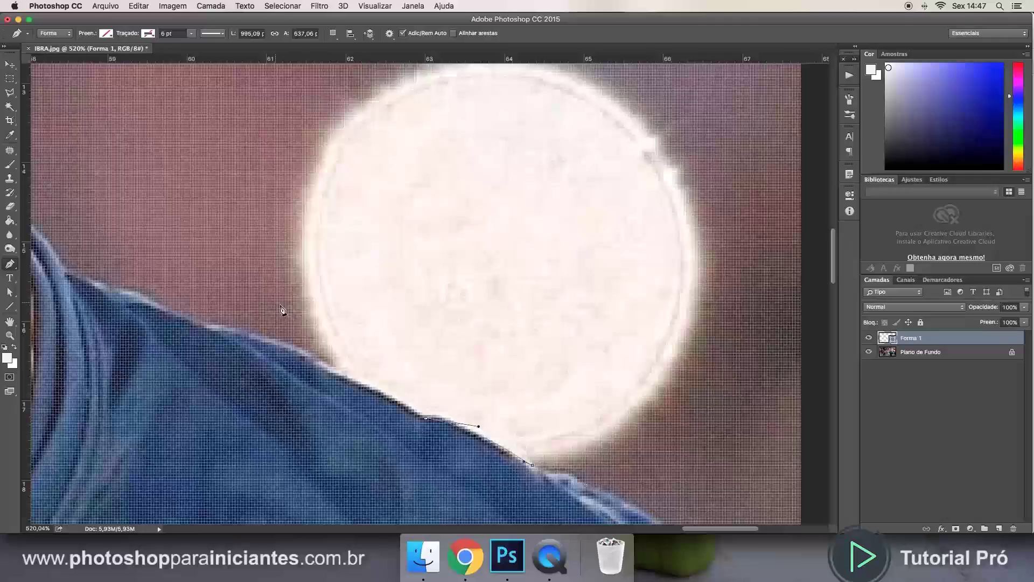
click(305, 355)
scroll(215, 334, up, 2)
scroll(214, 334, left, 2)
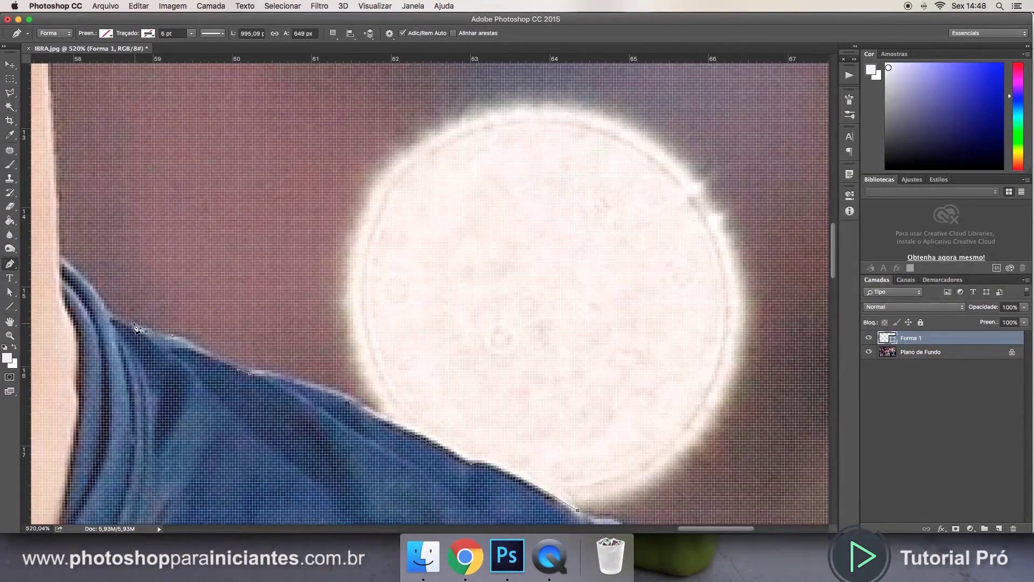
click(112, 313)
Step: Trace up the collar and the edge of the neck to the base of the earlobe, adjusting the corner's curve
scroll(115, 323, up, 4)
scroll(115, 323, left, 3)
click(125, 322)
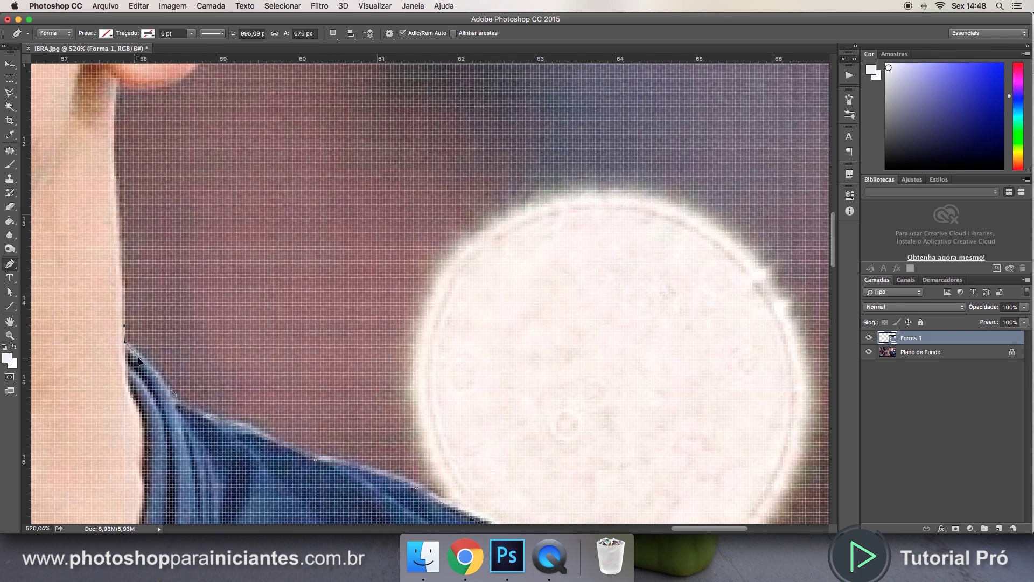
scroll(135, 345, up, 3)
scroll(135, 345, up, 1)
click(112, 229)
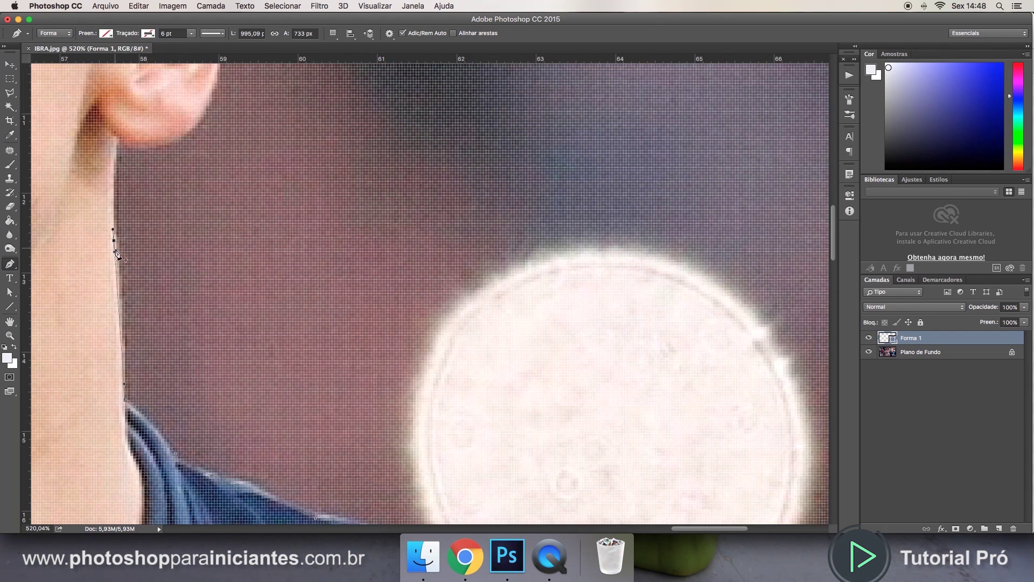
scroll(100, 276, up, 5)
scroll(100, 276, left, 2)
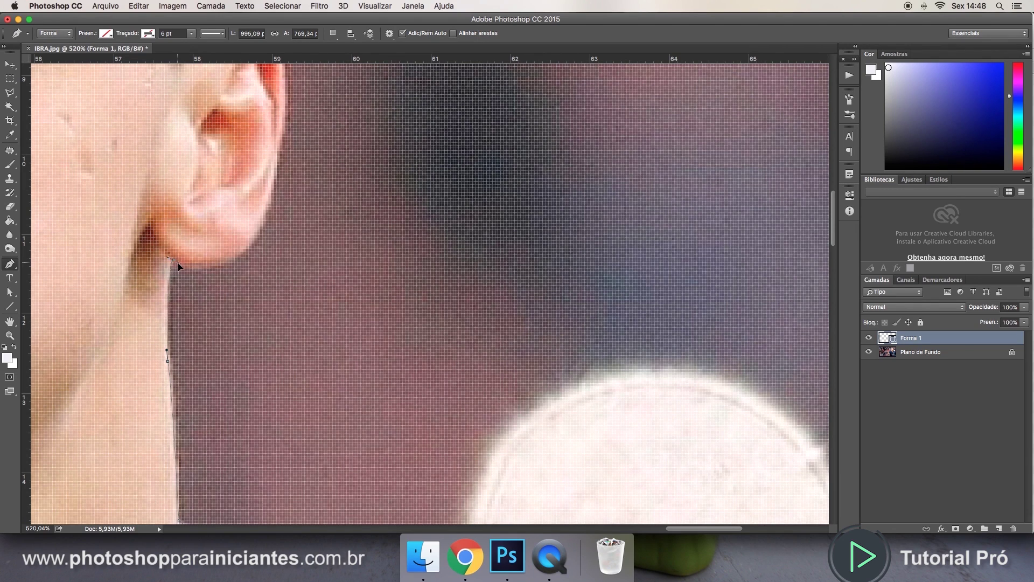
click(172, 260)
drag(179, 265, 163, 283)
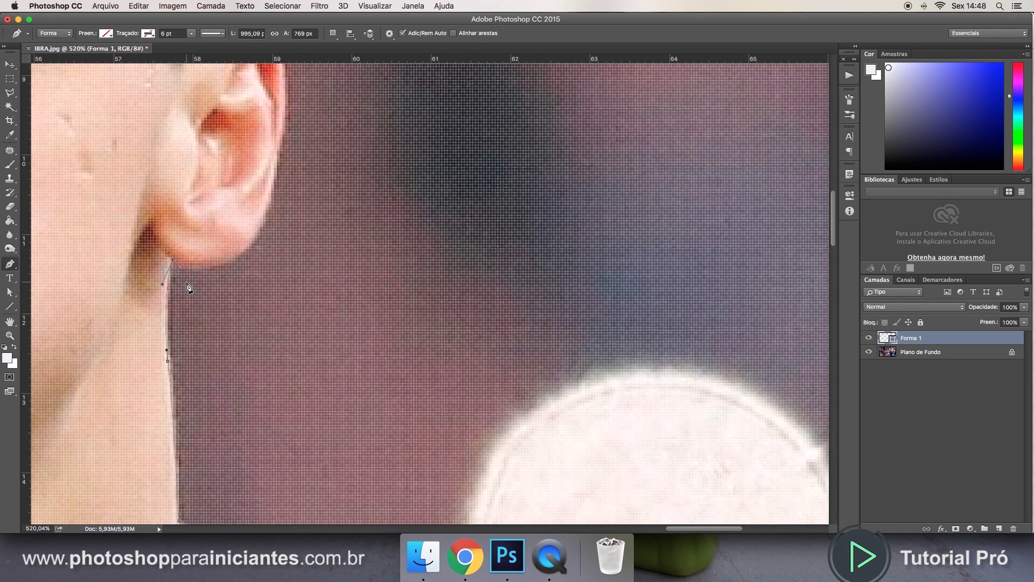
Step: Curve the path around the earlobe, up the ear's outer rim and over its top to the hair
click(264, 225)
drag(264, 215, 261, 231)
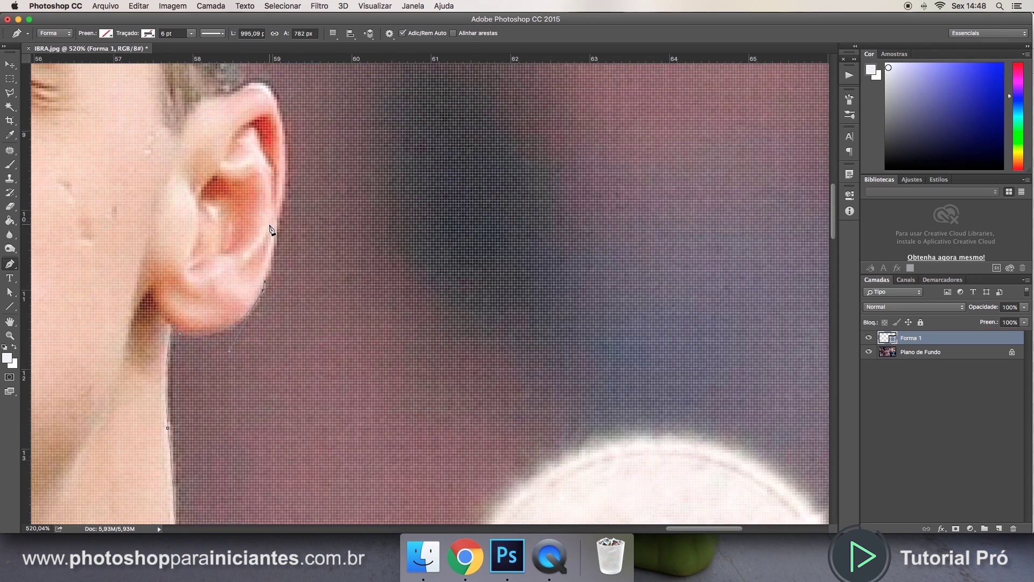
scroll(259, 253, up, 2)
click(280, 210)
drag(280, 202, 280, 219)
click(282, 125)
drag(282, 126, 281, 120)
scroll(289, 196, up, 3)
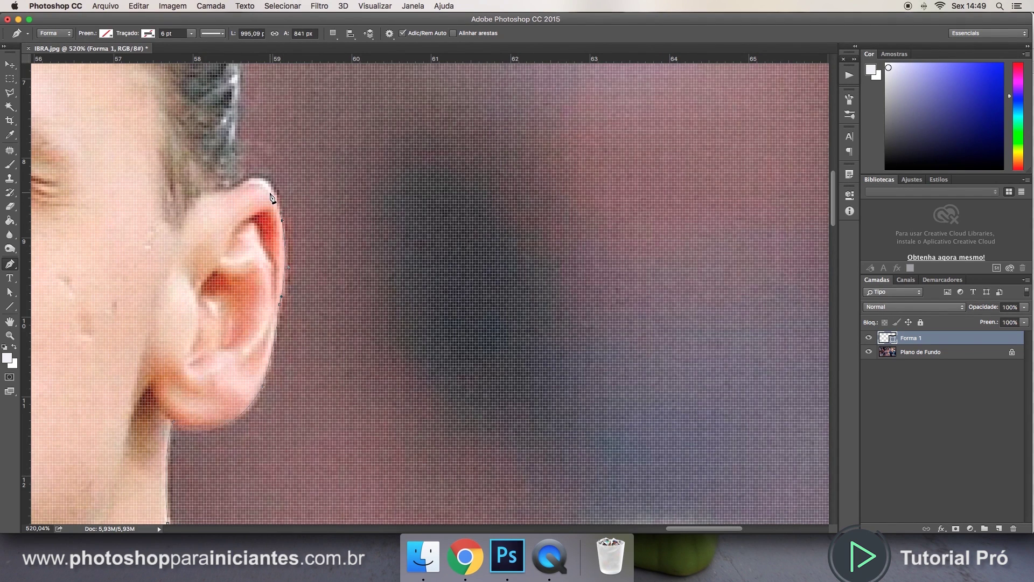
scroll(272, 198, up, 3)
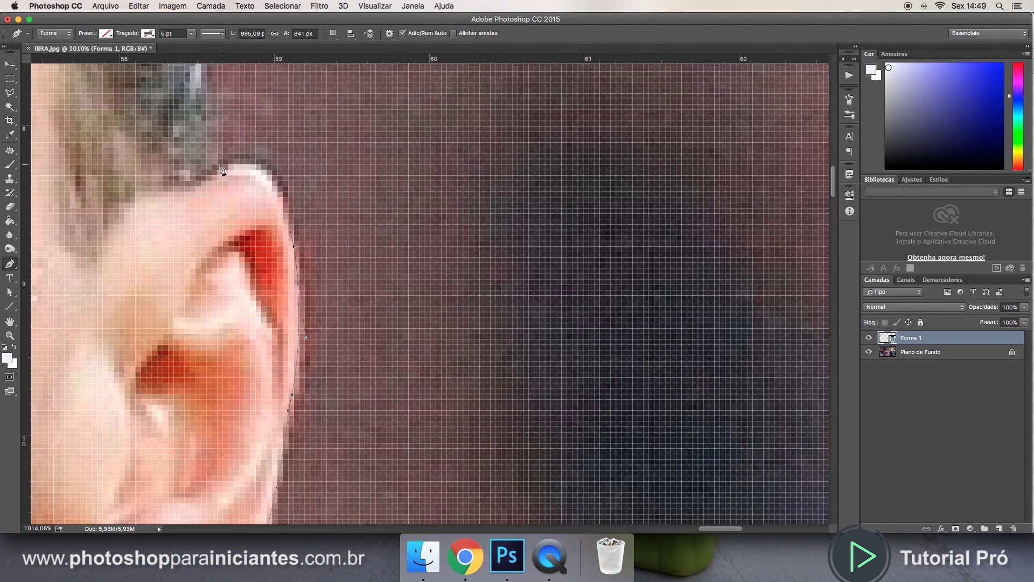
drag(212, 164, 281, 141)
Step: Trace up the side of the hair above the ear to where the head starts to round
scroll(281, 142, down, 4)
scroll(213, 149, up, 4)
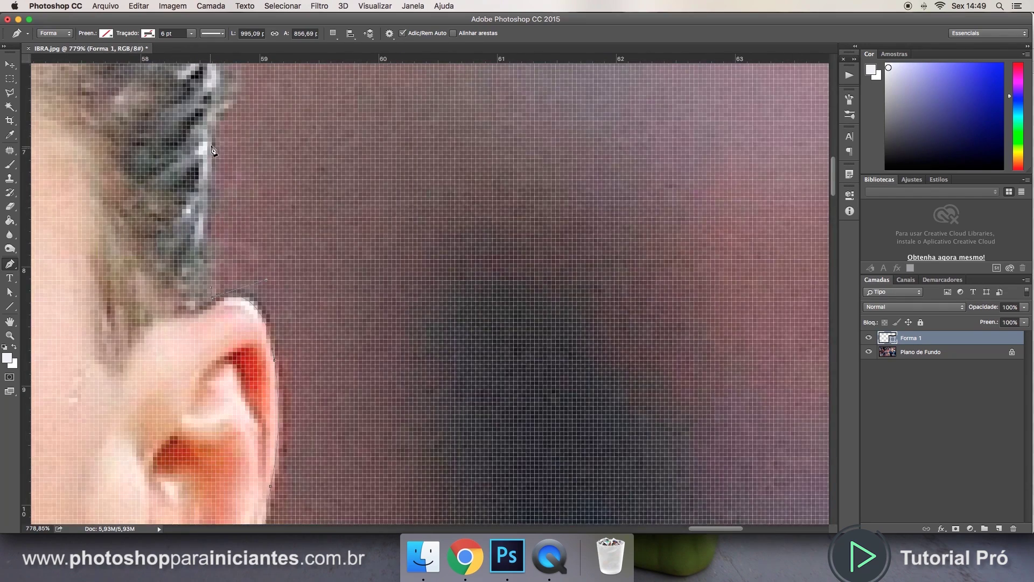
drag(212, 131, 211, 176)
scroll(219, 162, up, 4)
scroll(226, 189, up, 3)
scroll(212, 176, up, 4)
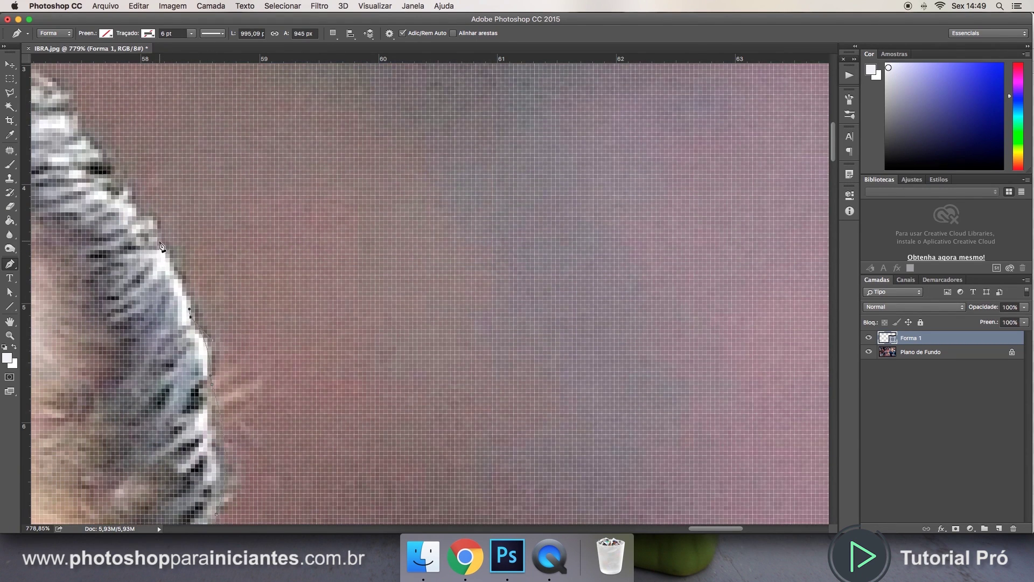
drag(161, 245, 156, 228)
scroll(130, 251, up, 2)
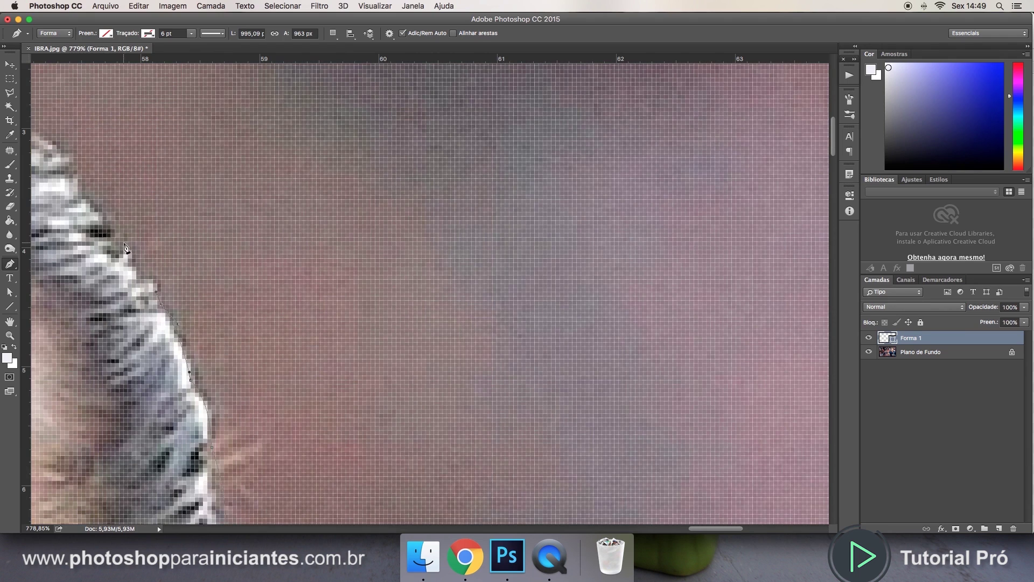
Step: Place anchor points along the rounded upper side of the hair, heading toward the crown
click(112, 231)
scroll(67, 225, up, 2)
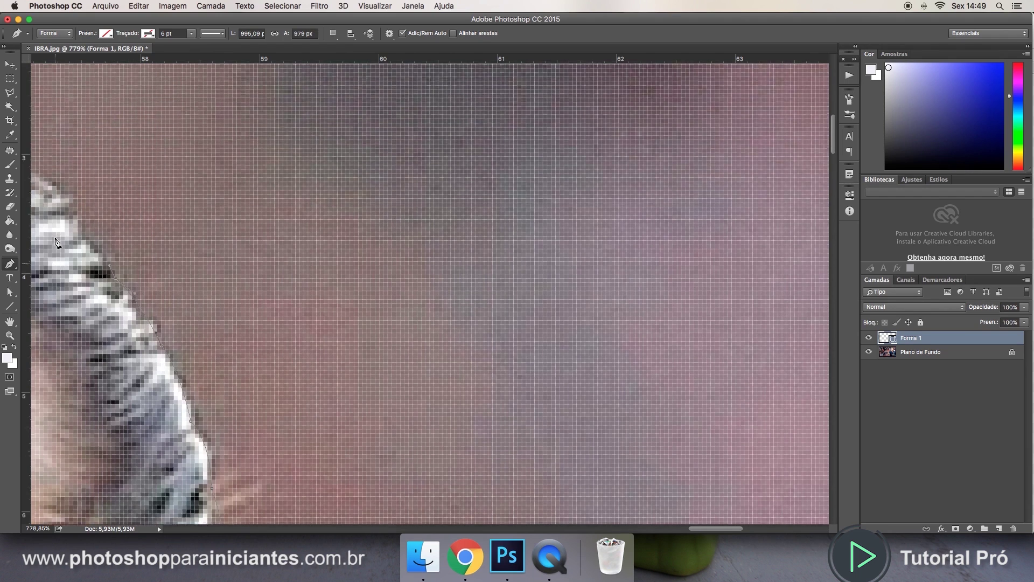
click(75, 250)
scroll(85, 253, left, 5)
scroll(85, 253, up, 2)
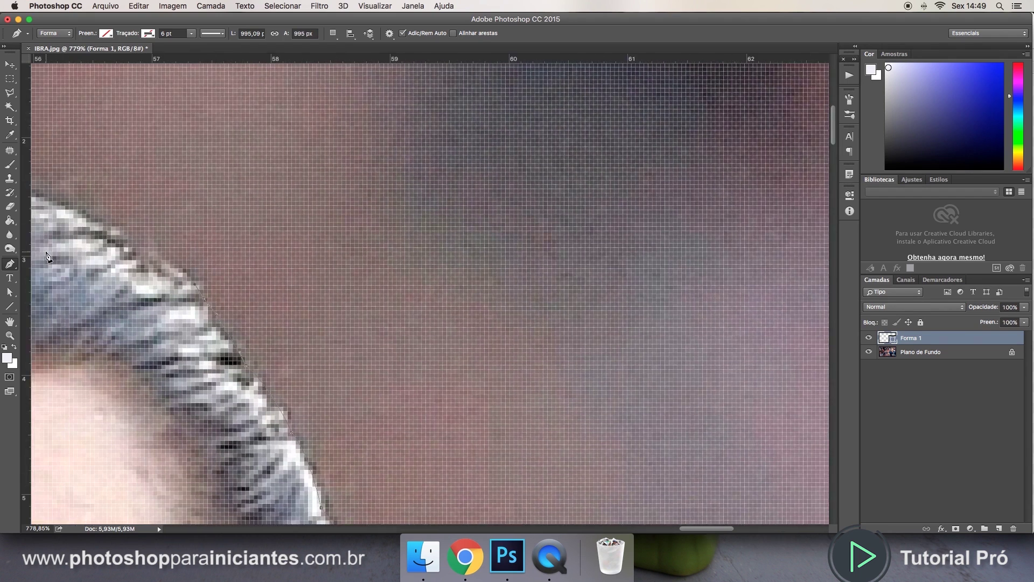
click(102, 218)
drag(102, 218, 120, 228)
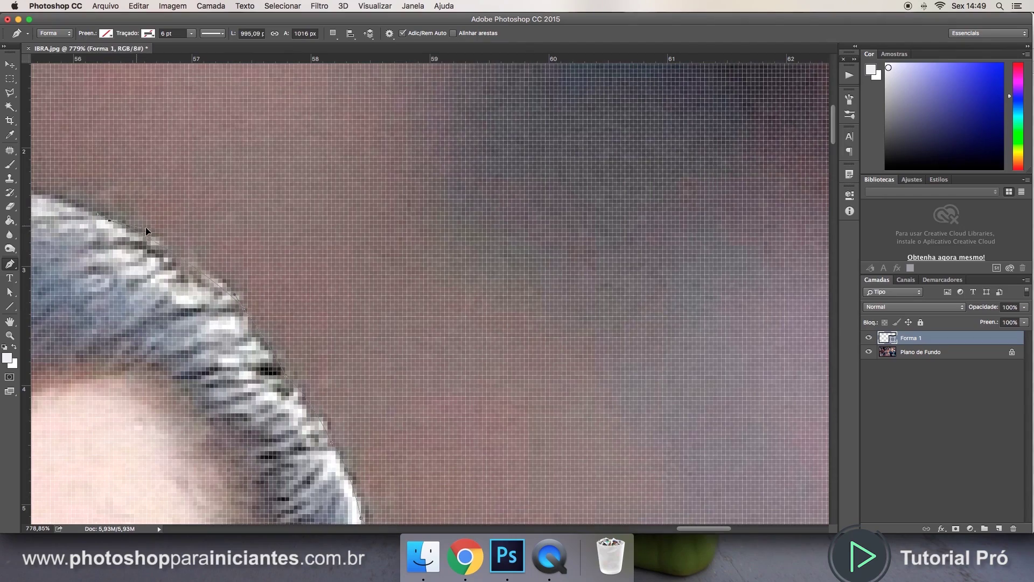
Step: Curve the path across the top of the hair to the far side of the crown
scroll(57, 225, left, 8)
scroll(57, 225, up, 3)
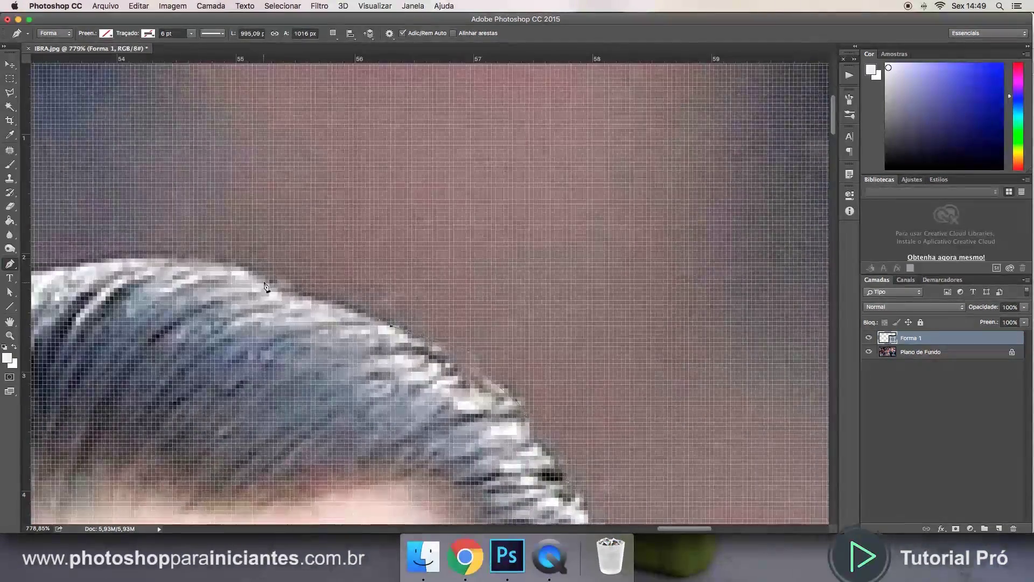
drag(266, 281, 283, 293)
scroll(151, 274, left, 5)
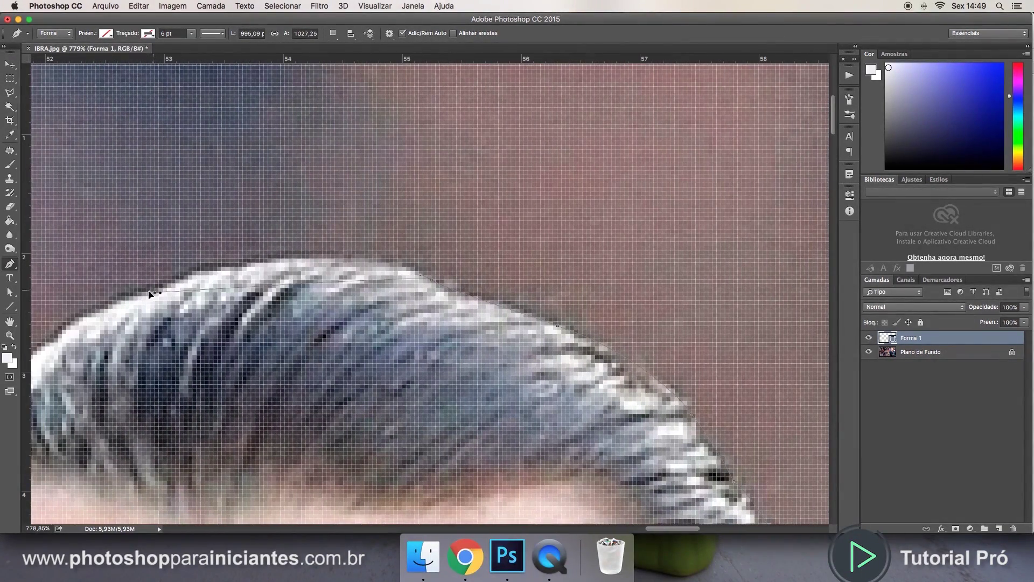
drag(155, 292, 244, 236)
scroll(89, 329, left, 4)
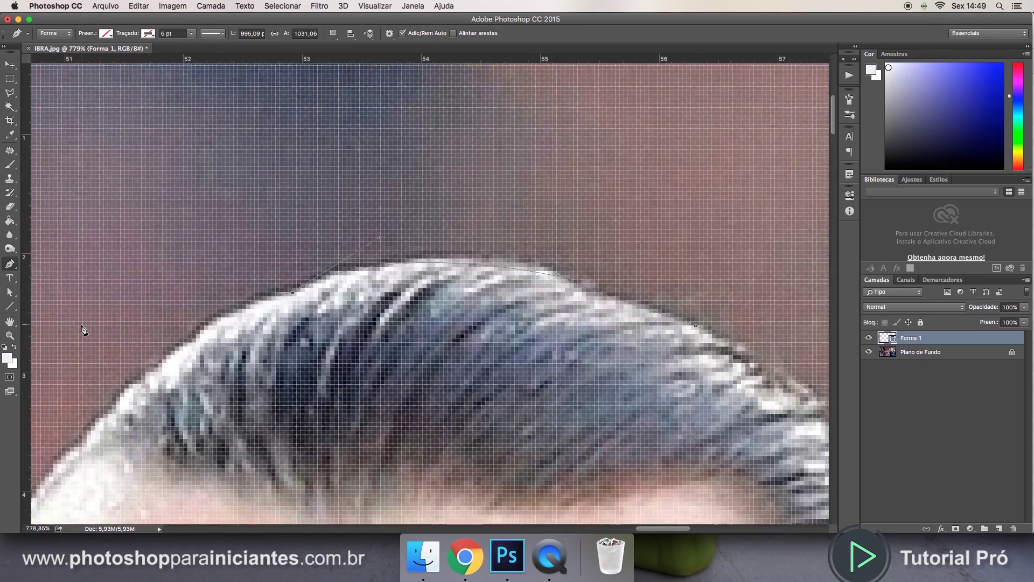
Step: Trace down the far side of the hairline to the forehead's pale, short-haired edge
scroll(89, 330, down, 1)
click(139, 357)
drag(135, 363, 191, 315)
scroll(58, 412, left, 1)
scroll(58, 412, down, 4)
scroll(58, 412, left, 2)
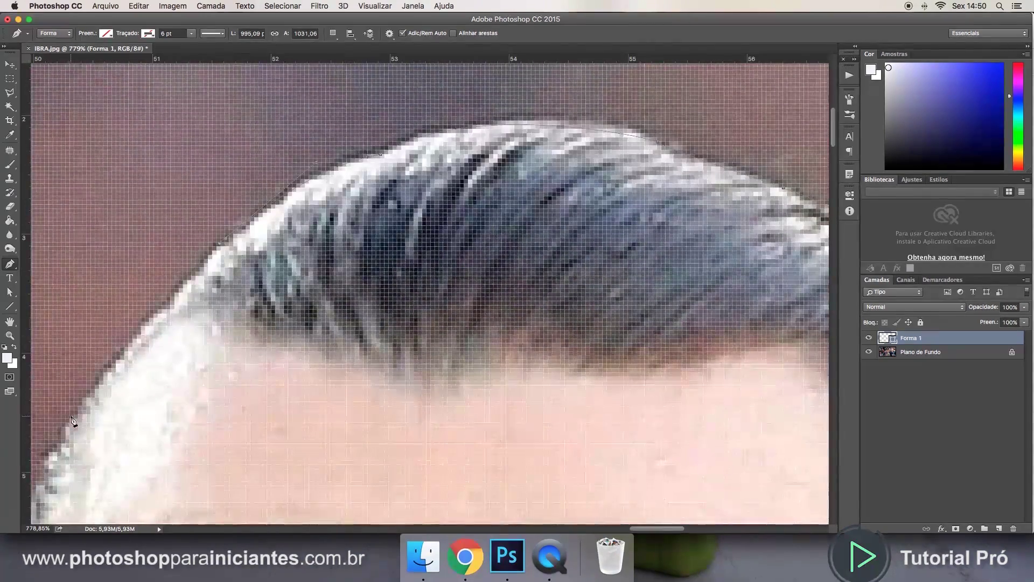
drag(75, 414, 67, 430)
Step: Trace down the temple, past the eyebrow and cheekbone, to the edge of the cheek beside the nose
scroll(90, 383, down, 8)
scroll(90, 384, left, 4)
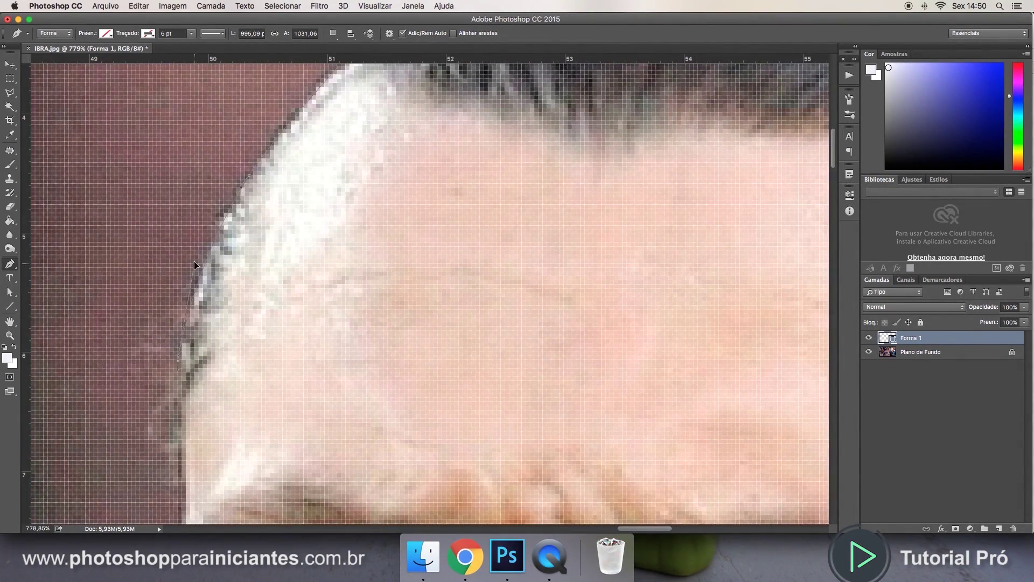
scroll(181, 383, down, 4)
scroll(180, 383, down, 1)
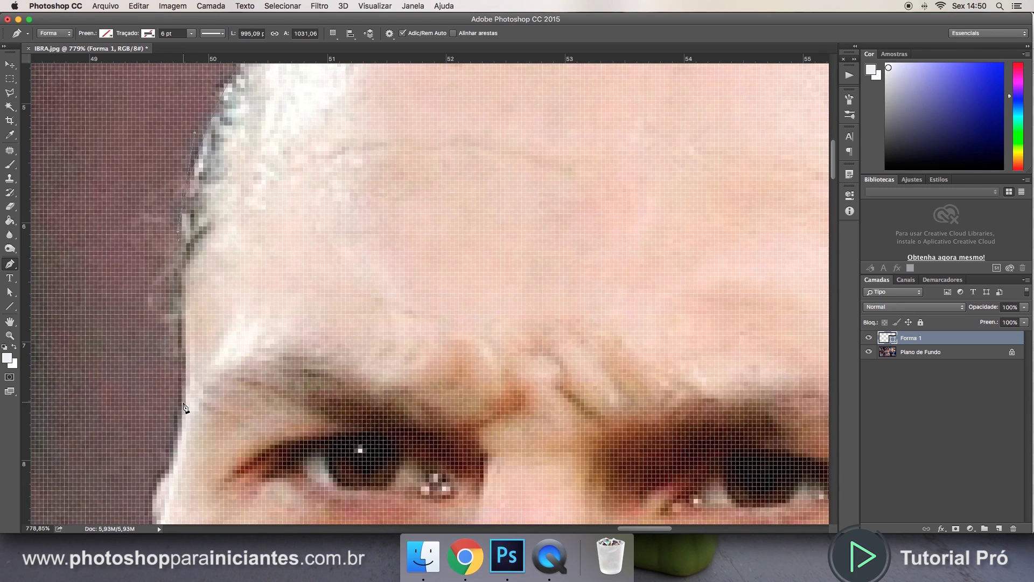
scroll(178, 425, down, 3)
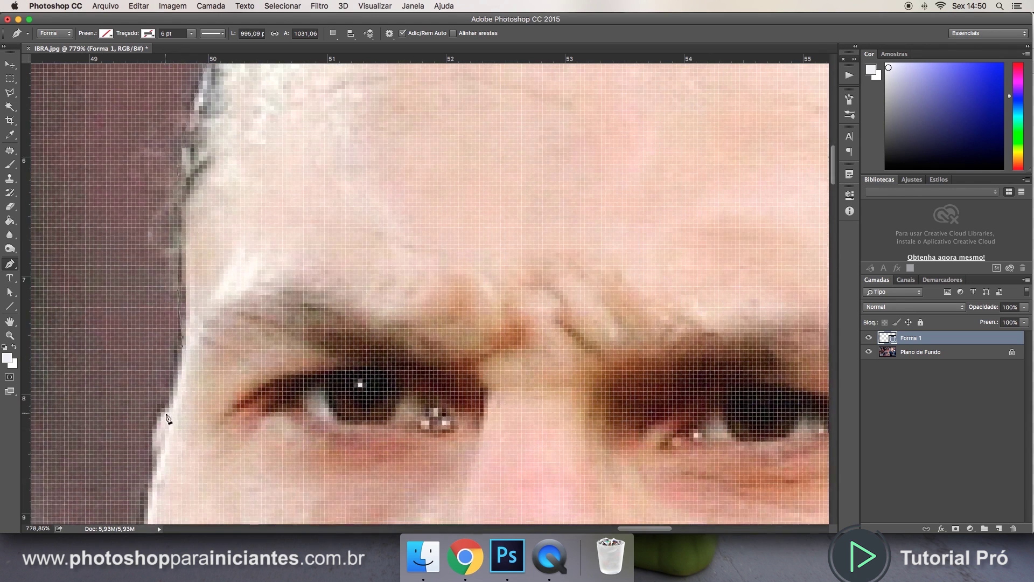
drag(157, 467, 156, 478)
scroll(156, 447, down, 9)
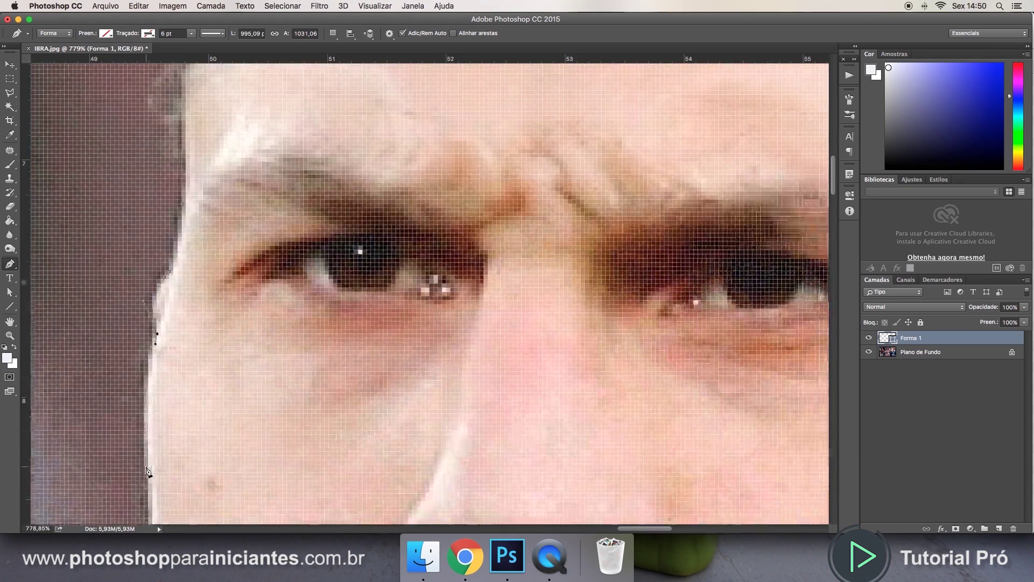
scroll(161, 463, left, 2)
drag(179, 475, 174, 485)
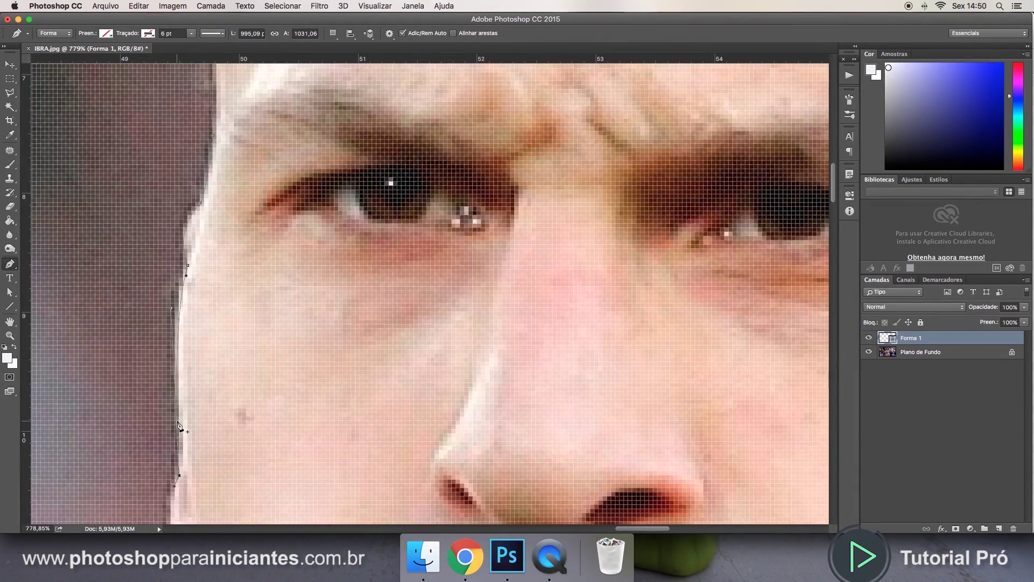
Step: Trace down the cheek and along the jaw to the point where the jaw meets the neck
click(179, 420)
scroll(183, 431, down, 5)
drag(204, 459, 209, 480)
scroll(158, 434, down, 10)
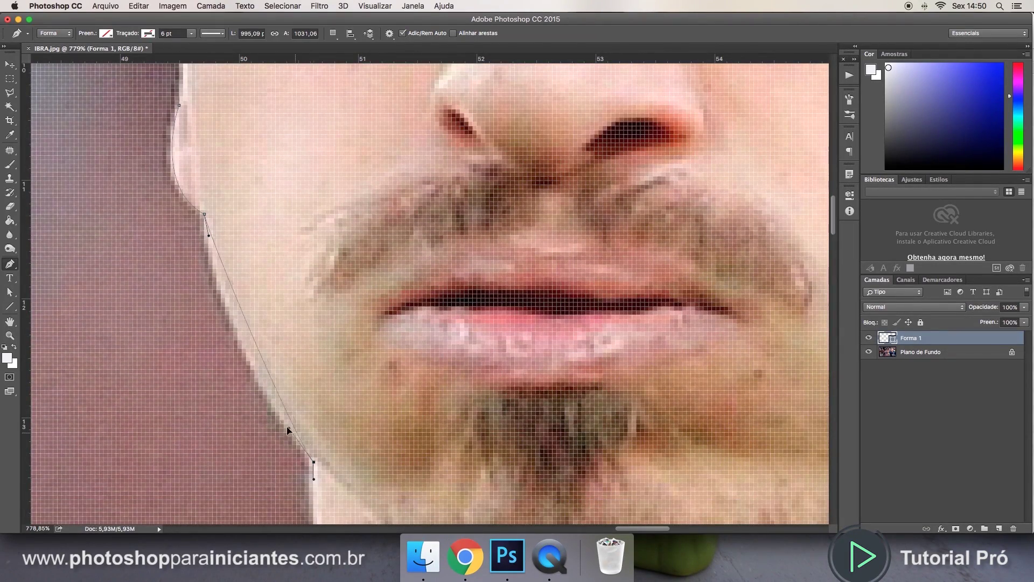
scroll(255, 424, down, 3)
scroll(270, 449, down, 3)
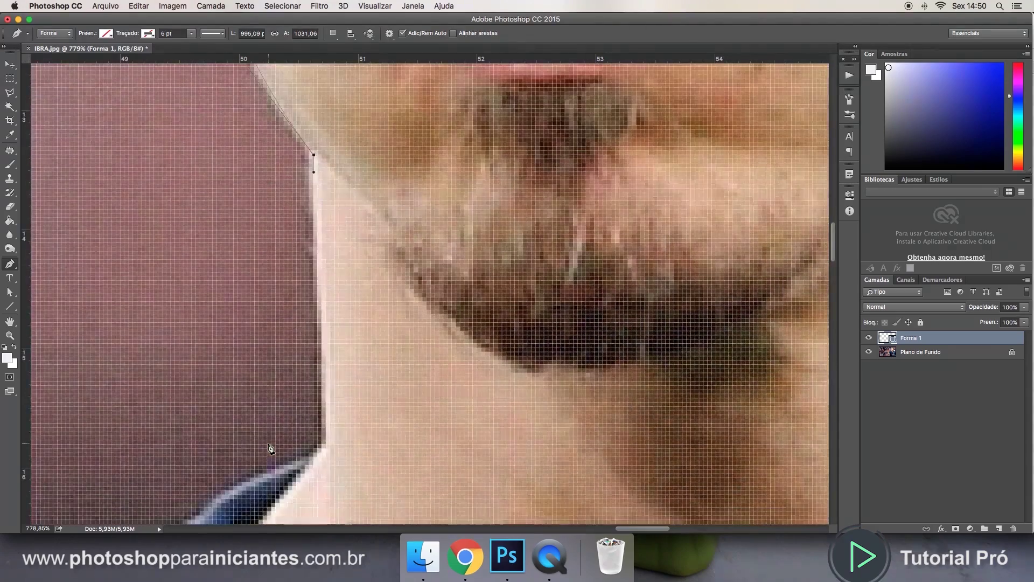
Step: Trace the path down the neck to the shirt collar and onto the collar's upper edge, undoing the misplaced point
drag(322, 448, 318, 451)
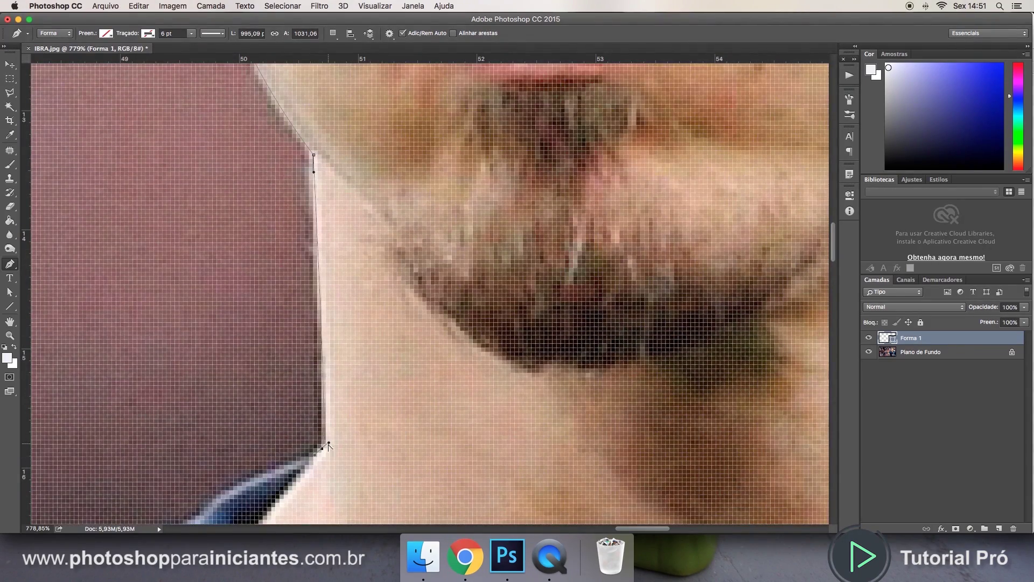
click(331, 386)
scroll(277, 451, down, 2)
scroll(277, 450, left, 2)
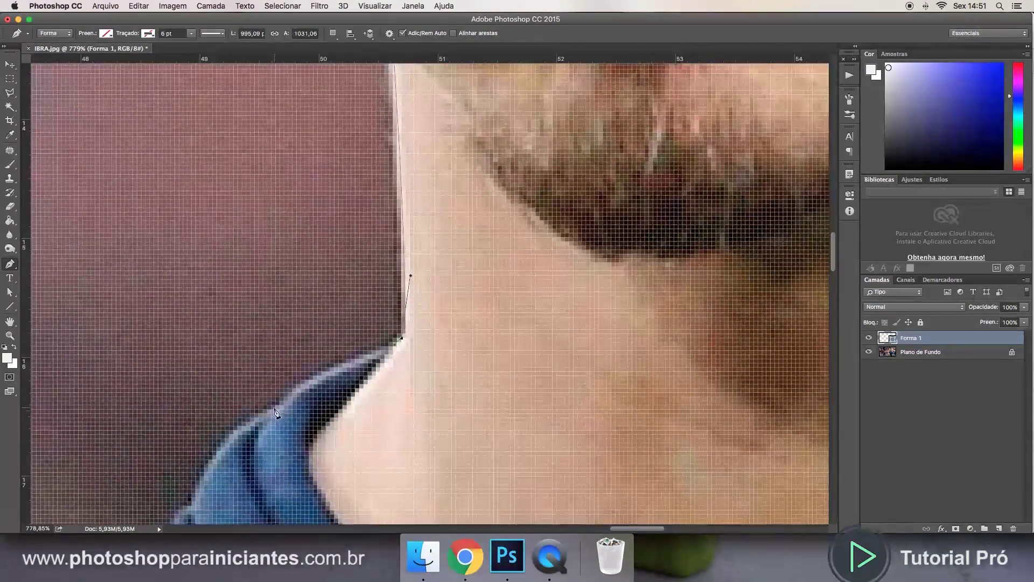
key(ctrl+z)
scroll(201, 467, down, 2)
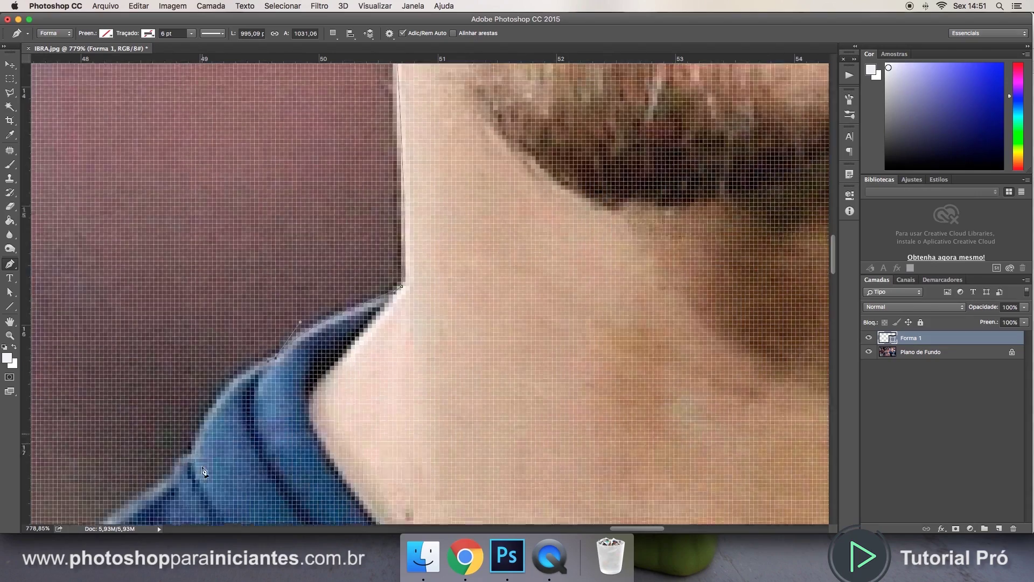
Step: Follow the outer edge of the collar down to the seam where it meets the shoulder
scroll(202, 466, left, 1)
drag(207, 429, 211, 415)
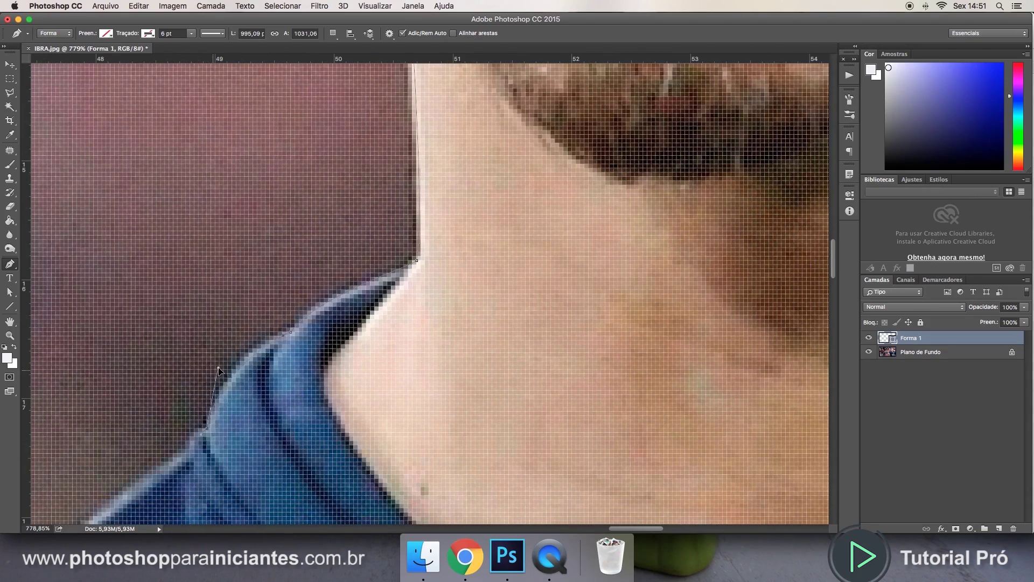
scroll(221, 370, left, 2)
scroll(221, 369, down, 2)
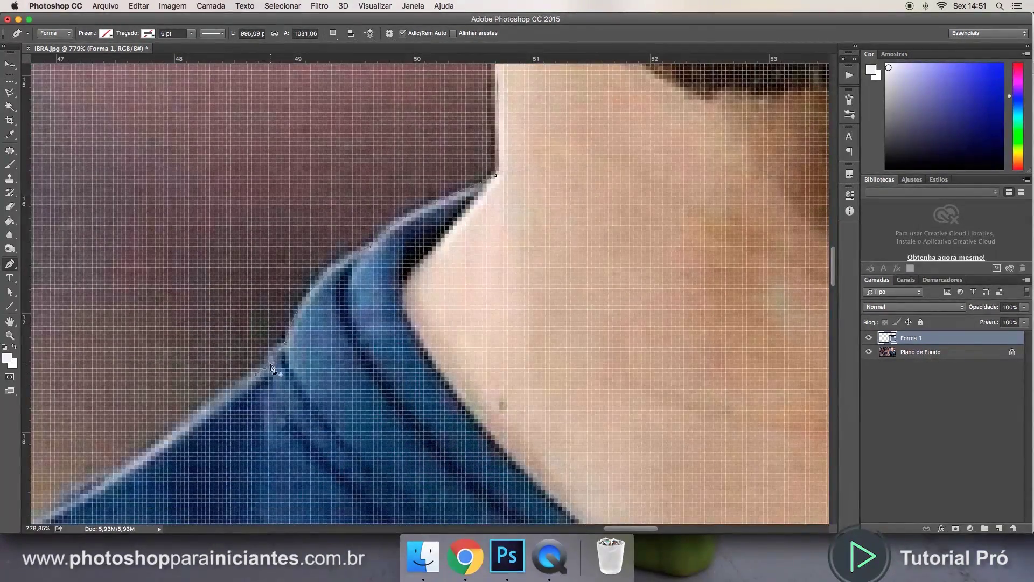
drag(264, 367, 265, 344)
scroll(214, 376, left, 3)
scroll(215, 376, down, 2)
scroll(161, 414, down, 1)
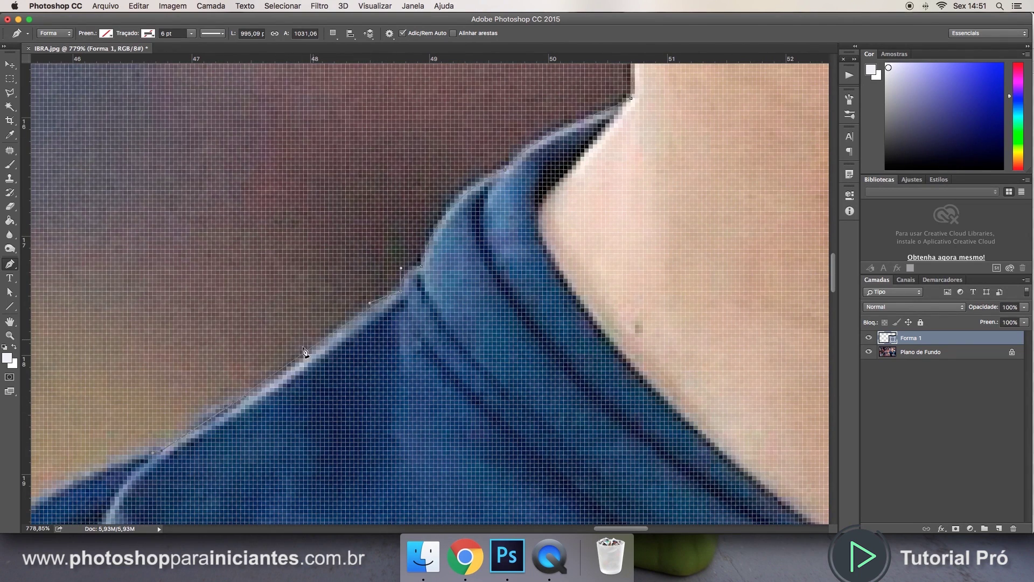
Step: Trace along the shoulder's bright edge and over the dark fold to the start of the sleeve
scroll(157, 450, left, 3)
scroll(158, 450, down, 3)
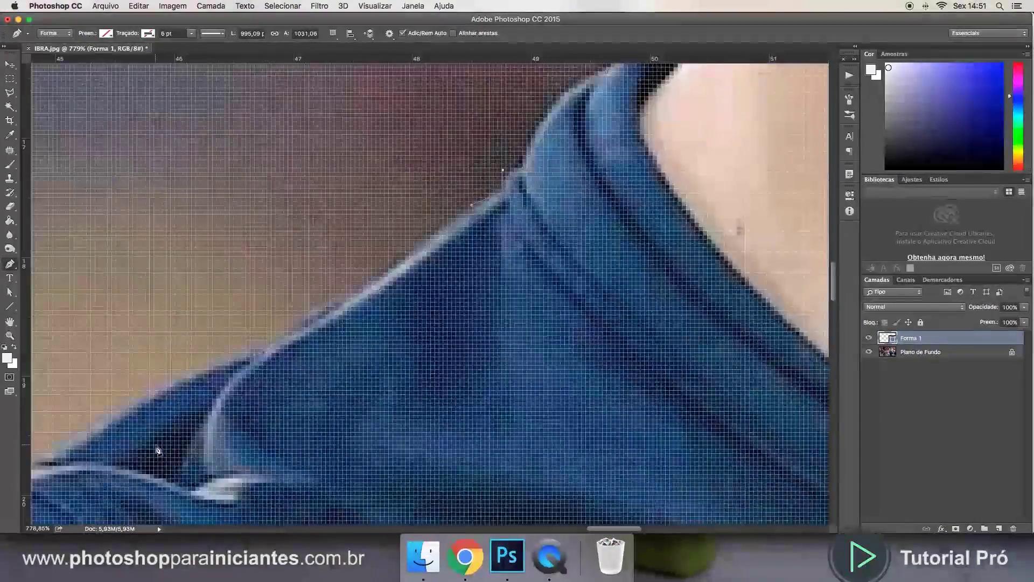
scroll(158, 450, left, 5)
scroll(157, 450, down, 1)
click(208, 448)
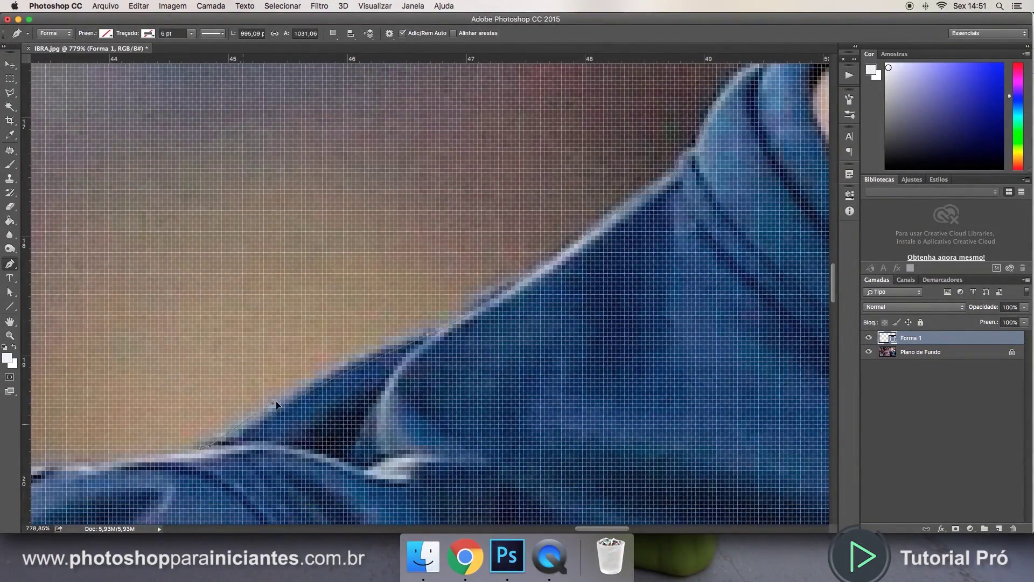
scroll(119, 470, left, 5)
scroll(118, 470, down, 1)
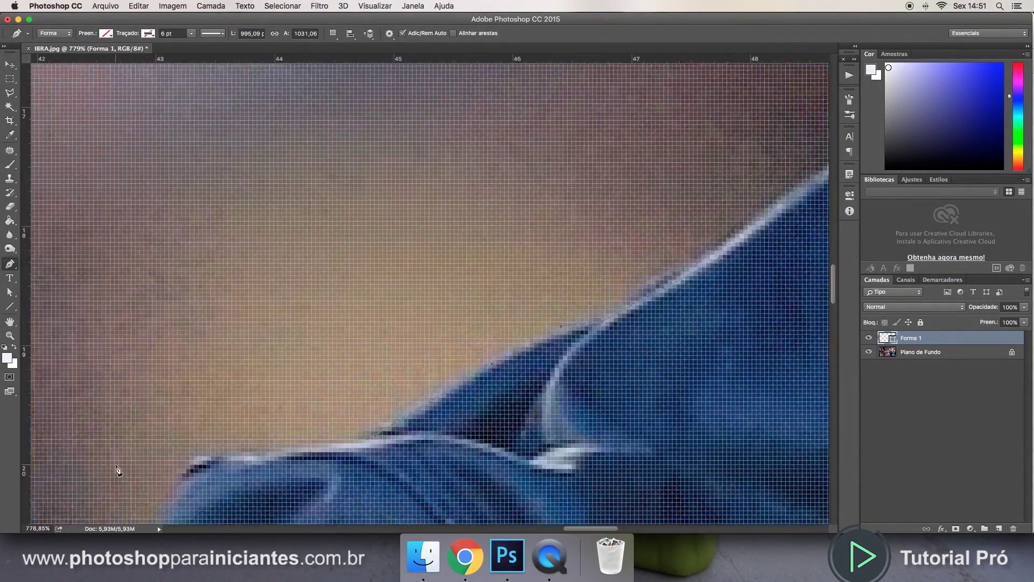
scroll(119, 470, down, 3)
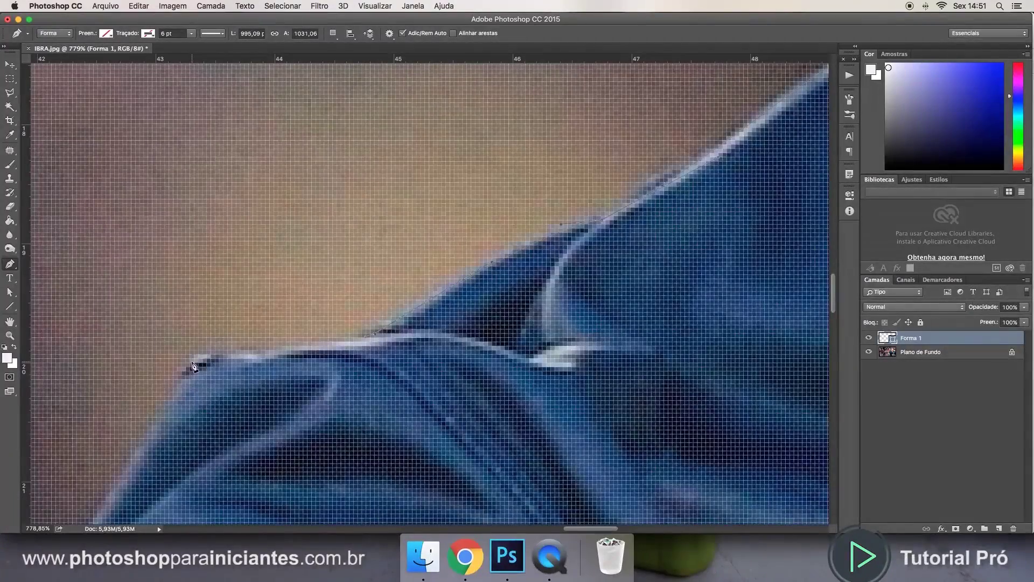
Step: Trace from the sleeve's upper fold down its outer edge to the tip of the white badge
click(194, 365)
scroll(180, 379, down, 8)
scroll(180, 380, left, 4)
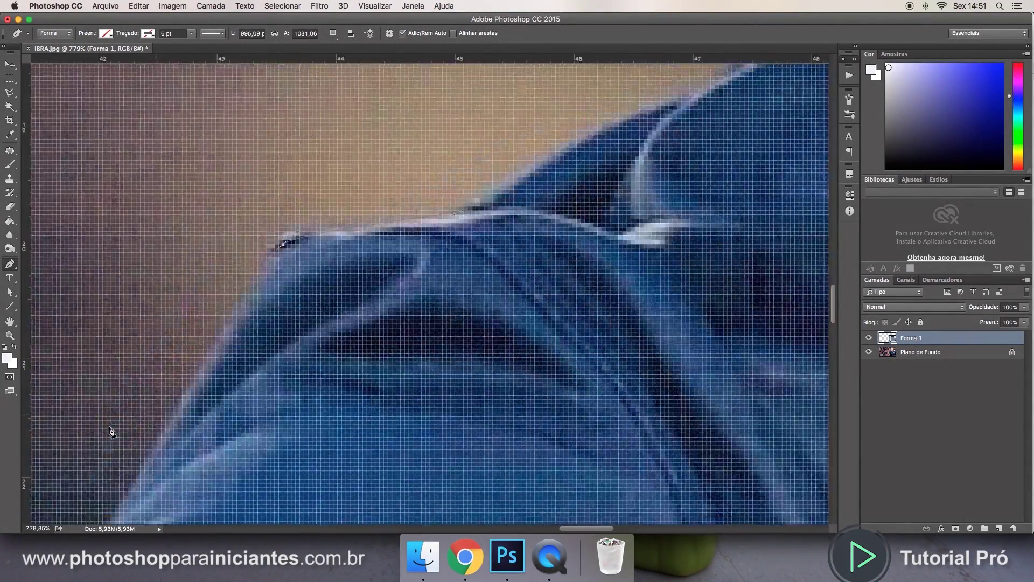
click(150, 372)
scroll(105, 425, down, 2)
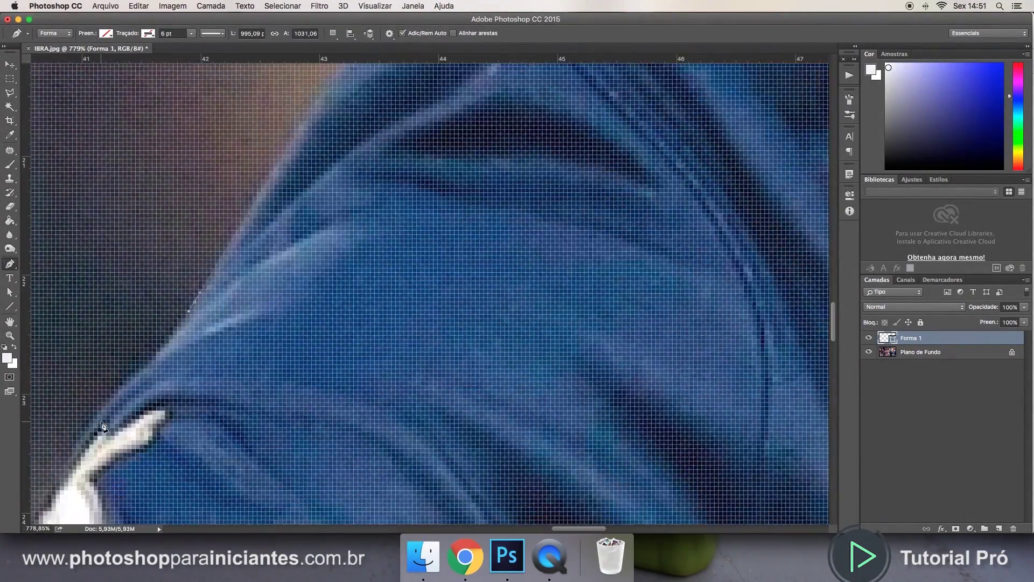
scroll(105, 424, left, 2)
drag(129, 459, 125, 404)
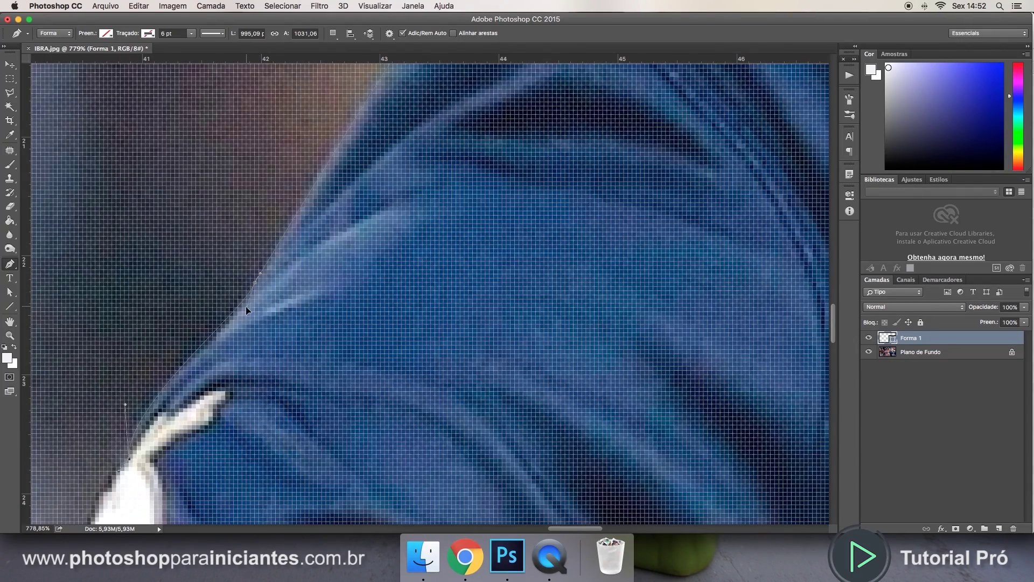
Step: Outline the outer edge of the white sleeve badge down to the sleeve cuff
scroll(239, 318, down, 5)
scroll(239, 318, left, 2)
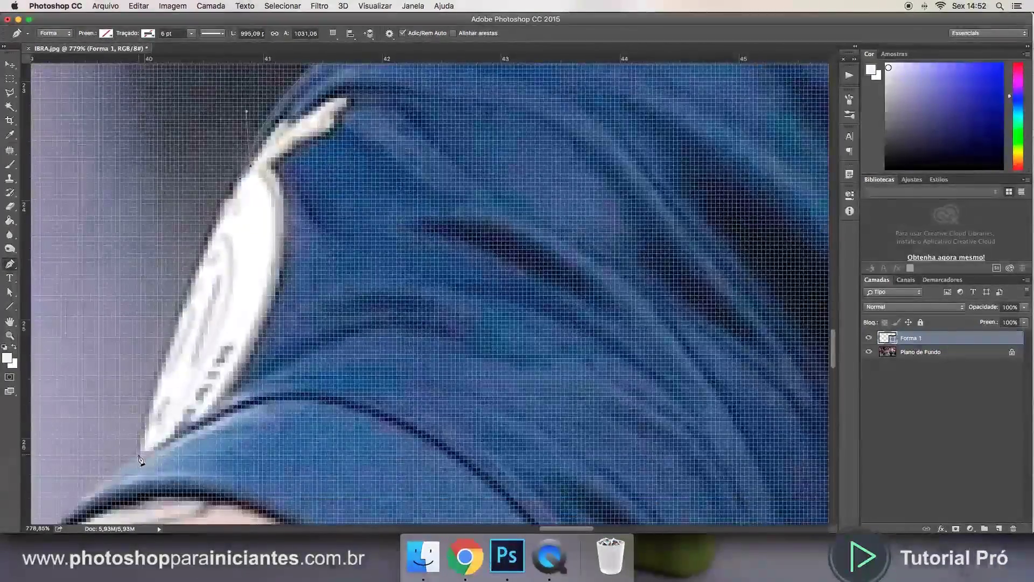
click(139, 456)
click(124, 468)
drag(195, 309, 165, 311)
scroll(108, 396, down, 3)
scroll(108, 396, left, 2)
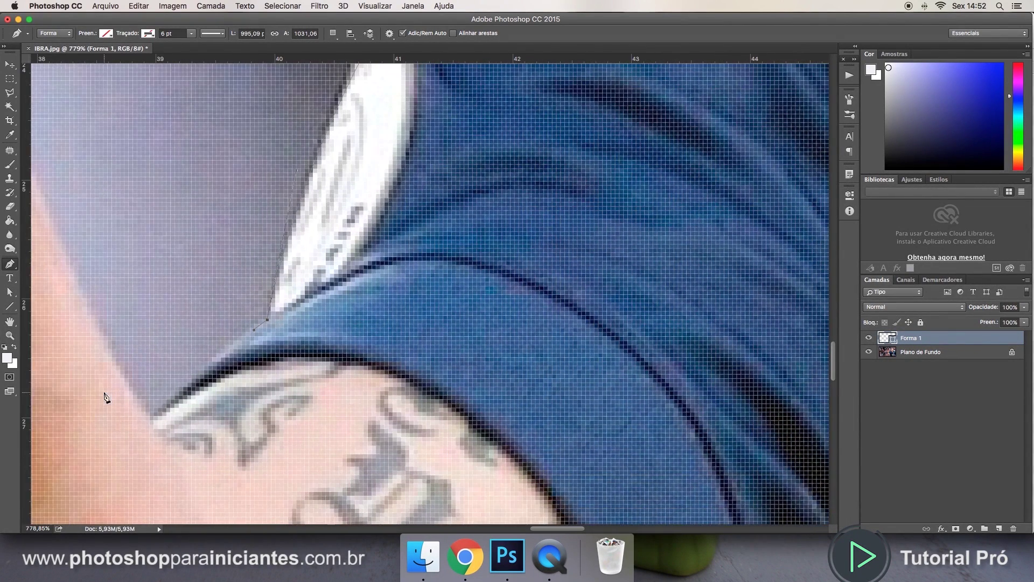
Step: Place a corner point where the cuff meets the forearm and curve the path up the tattooed forearm to the wrist
drag(147, 416, 133, 401)
alt+click(146, 416)
drag(211, 354, 192, 365)
scroll(173, 401, up, 10)
scroll(174, 401, left, 3)
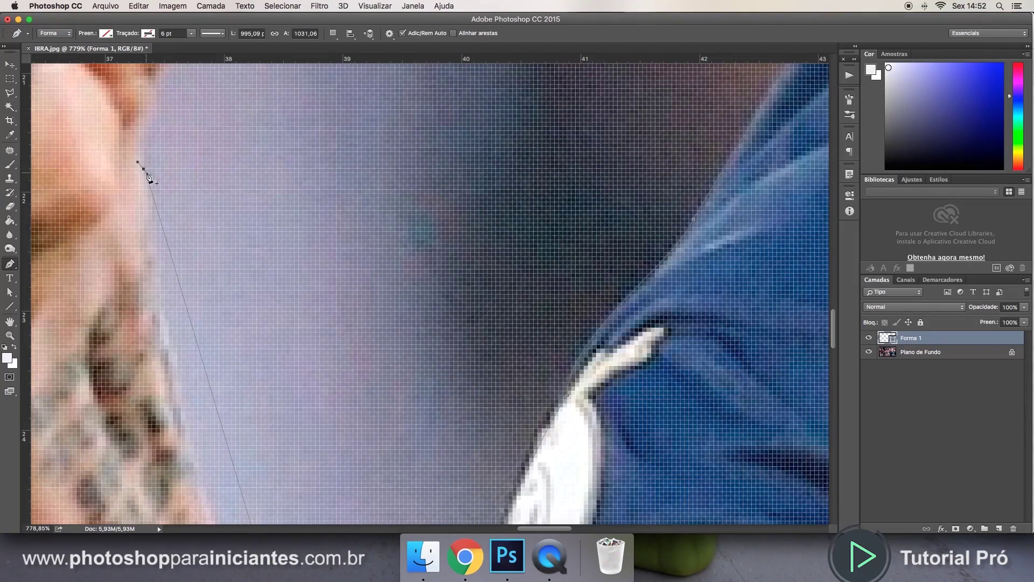
drag(144, 169, 149, 393)
scroll(185, 342, down, 5)
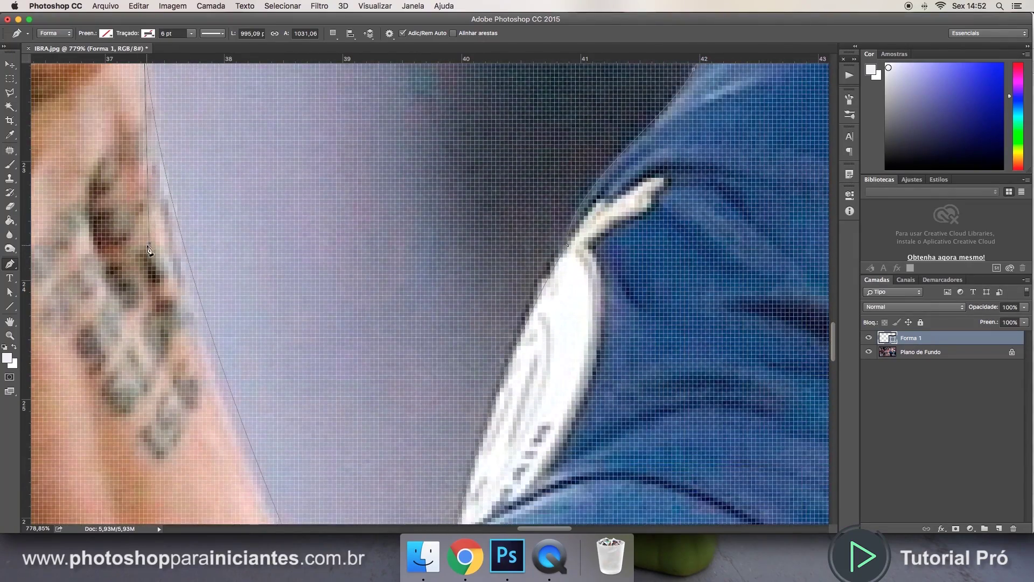
scroll(185, 303, up, 6)
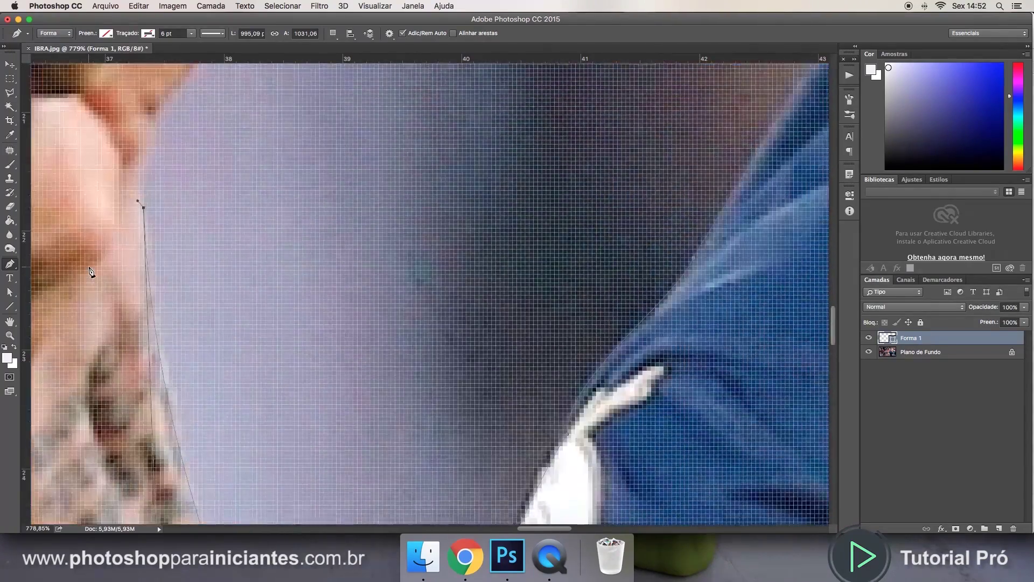
Step: Trace around the wrist and up the heel of the hand toward the base of the thumb
drag(142, 226, 151, 203)
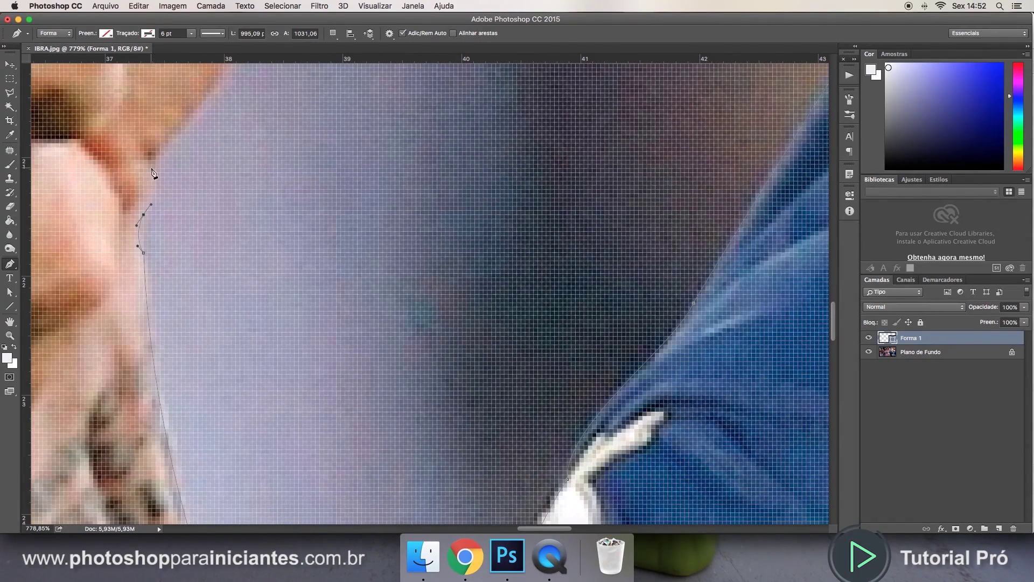
drag(151, 155, 164, 146)
scroll(162, 210, up, 3)
drag(232, 199, 237, 194)
scroll(236, 211, up, 3)
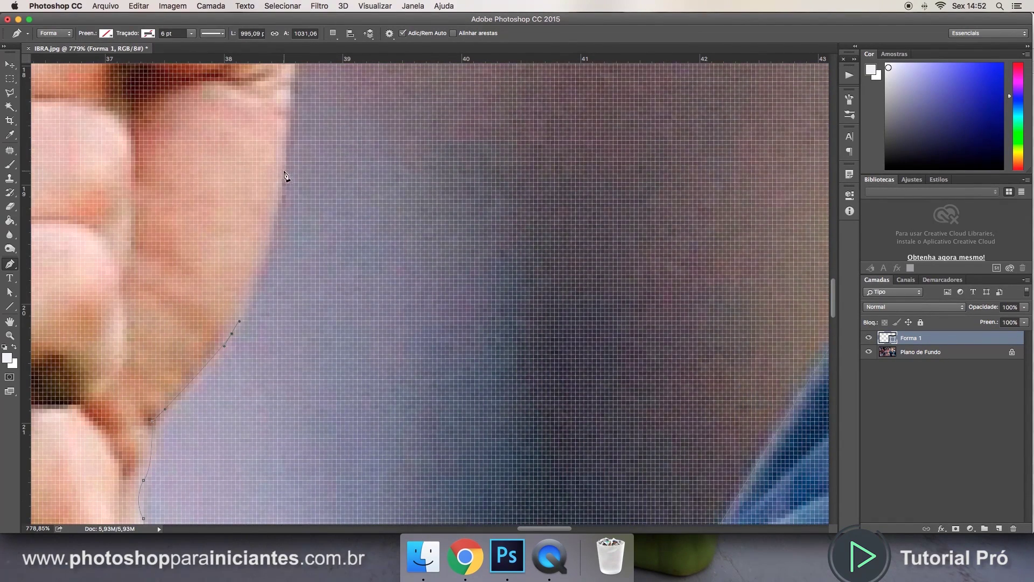
drag(282, 165, 283, 152)
scroll(276, 264, up, 5)
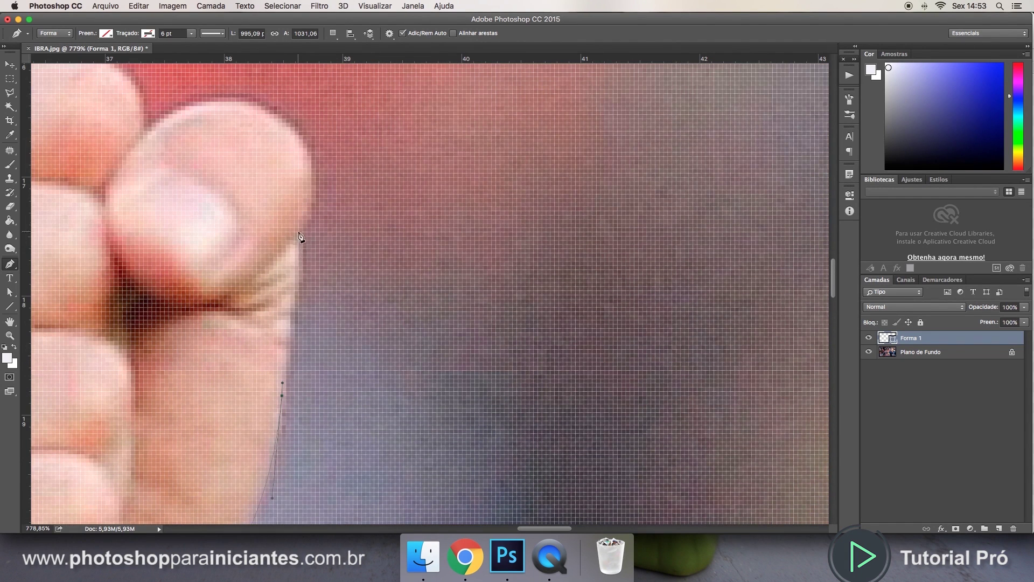
Step: Curve the path around the thumb tip to the notch beside the index finger
drag(298, 232, 304, 283)
scroll(291, 328, up, 3)
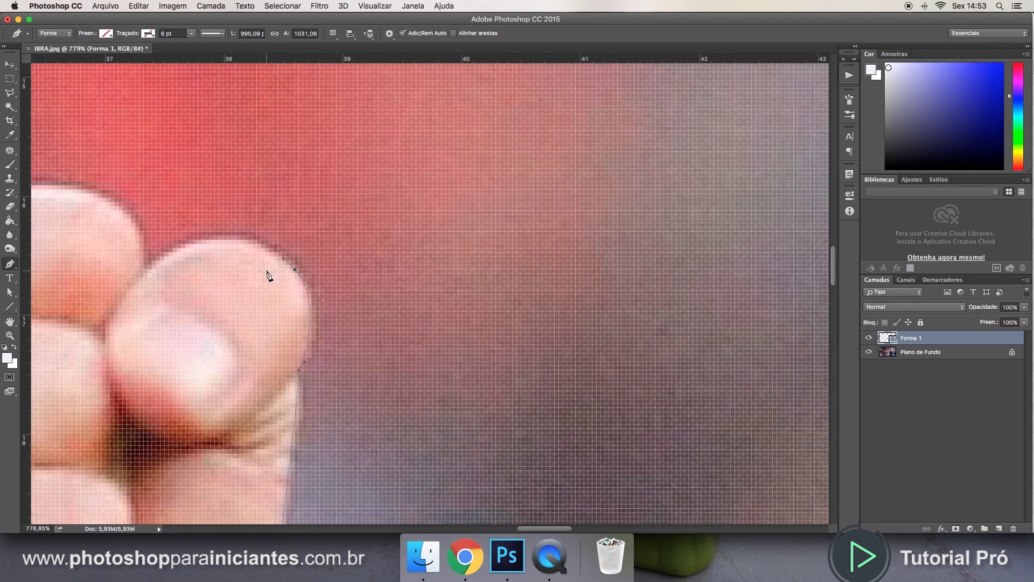
drag(186, 244, 250, 228)
drag(144, 270, 170, 254)
Step: Trace over the top of the index finger and complete the outline around the fist
scroll(138, 259, left, 5)
scroll(81, 266, up, 2)
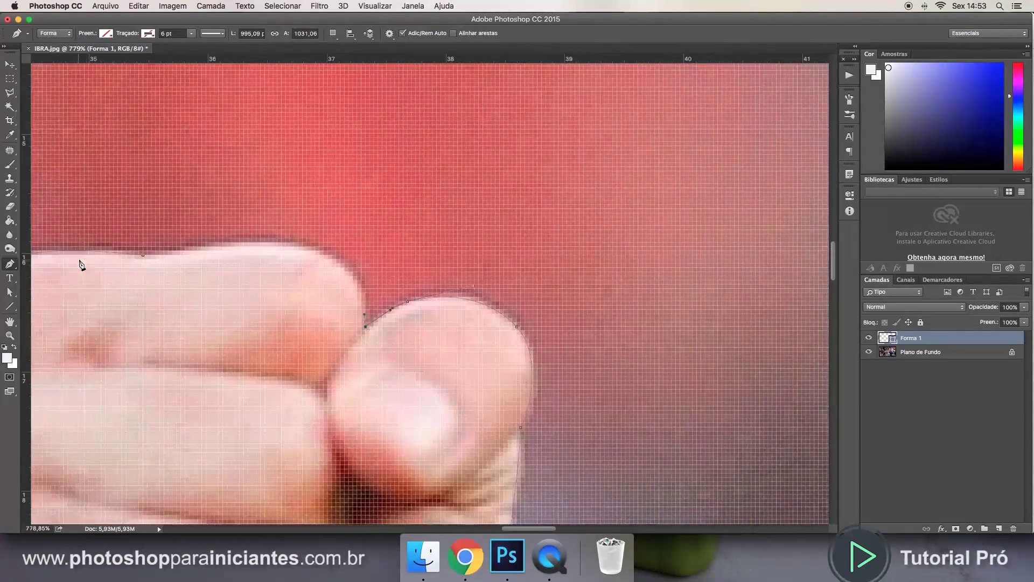
drag(235, 243, 373, 234)
scroll(203, 300, down, 3)
scroll(204, 300, down, 5)
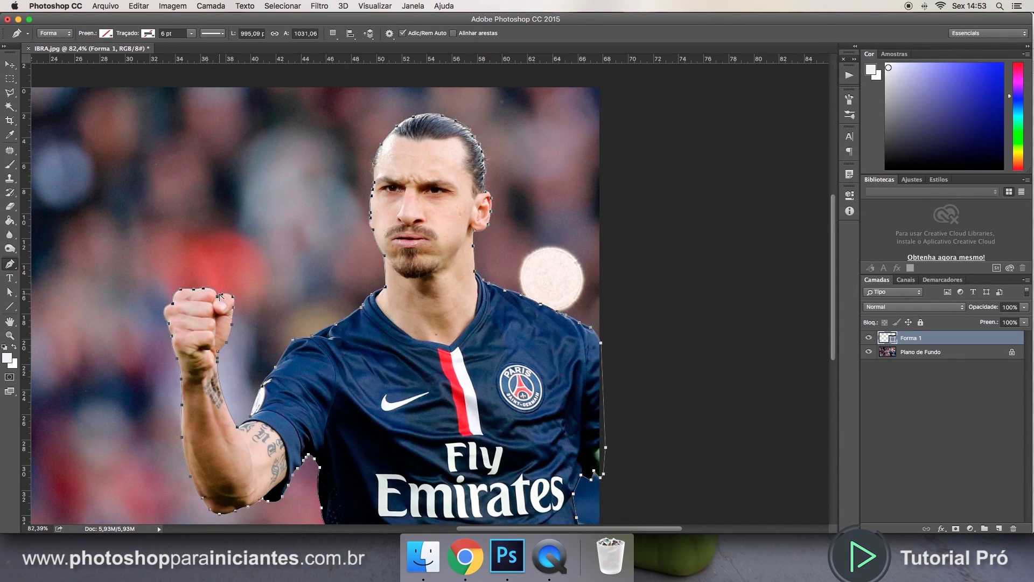
scroll(282, 299, down, 2)
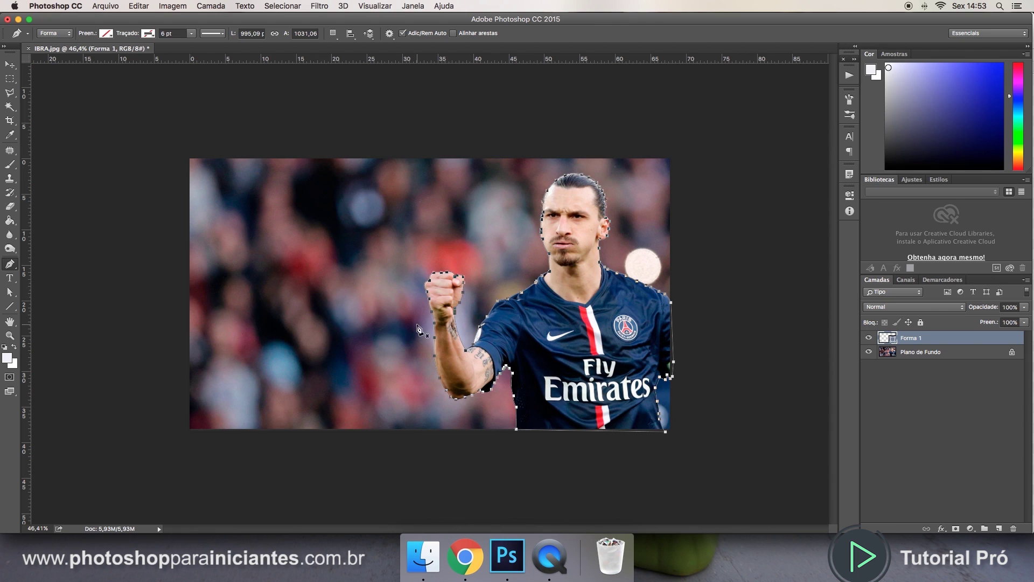
scroll(630, 347, up, 2)
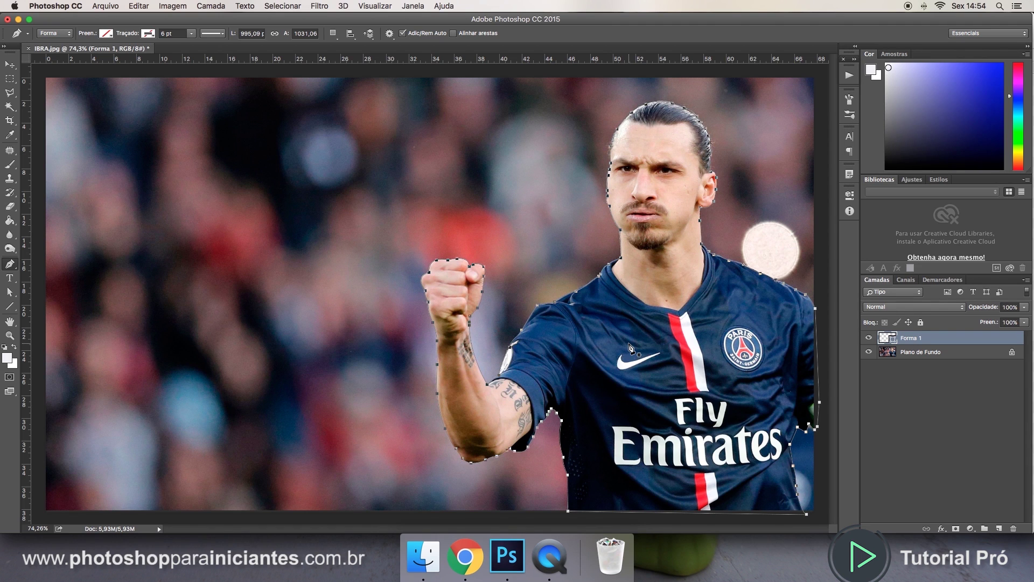
Step: Give the traced shape a light gray fill and try a gray and a blue stroke colour
click(106, 34)
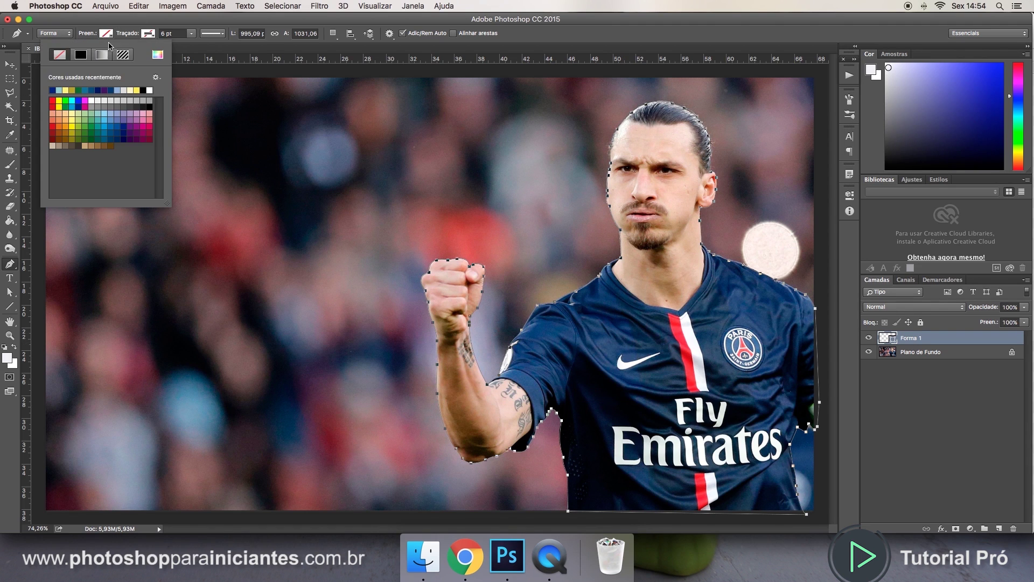
click(106, 100)
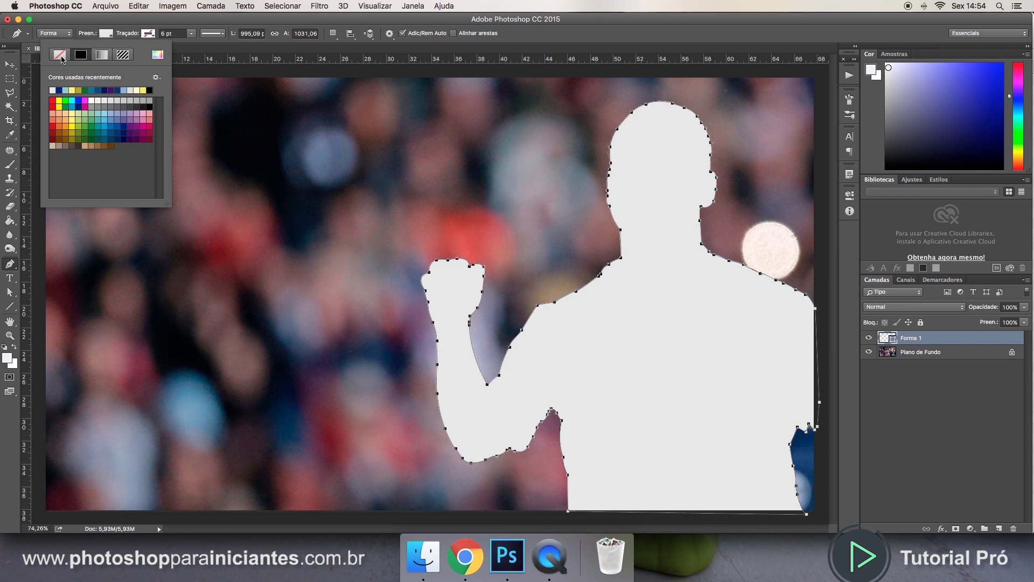
click(153, 34)
click(134, 104)
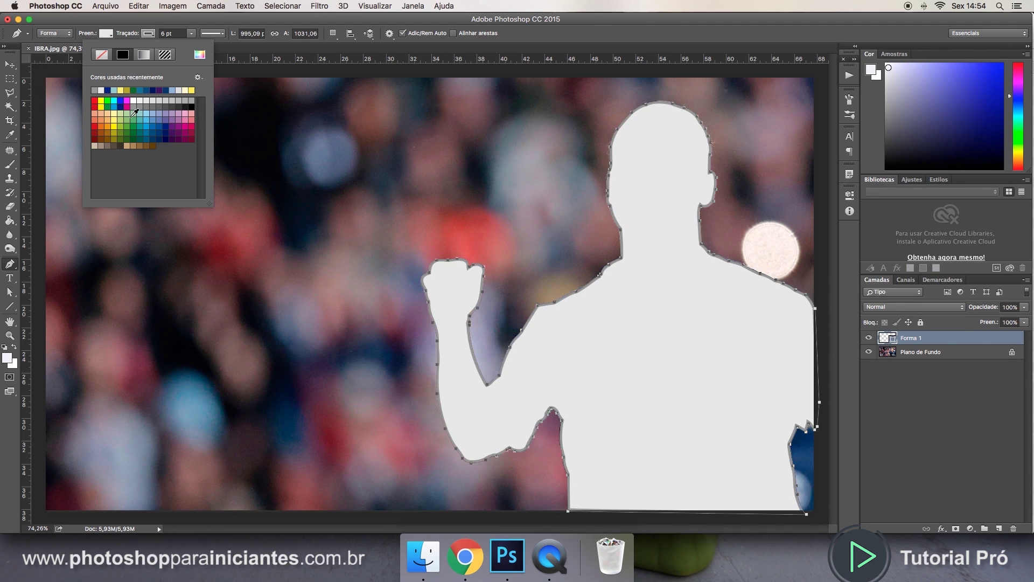
click(160, 115)
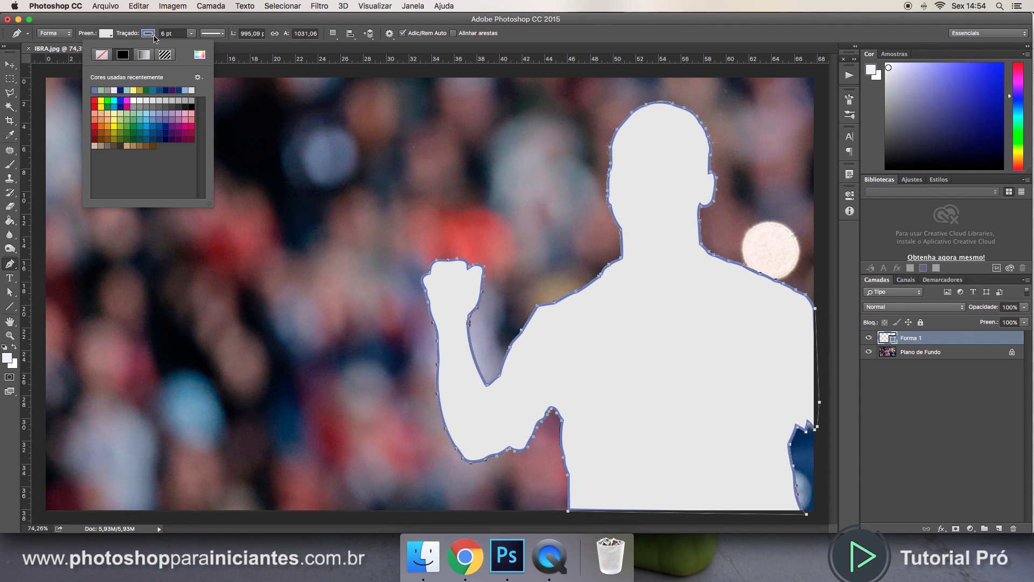
Step: Set both the stroke and the fill of the traced shape to none
click(155, 38)
click(149, 36)
click(101, 54)
click(108, 34)
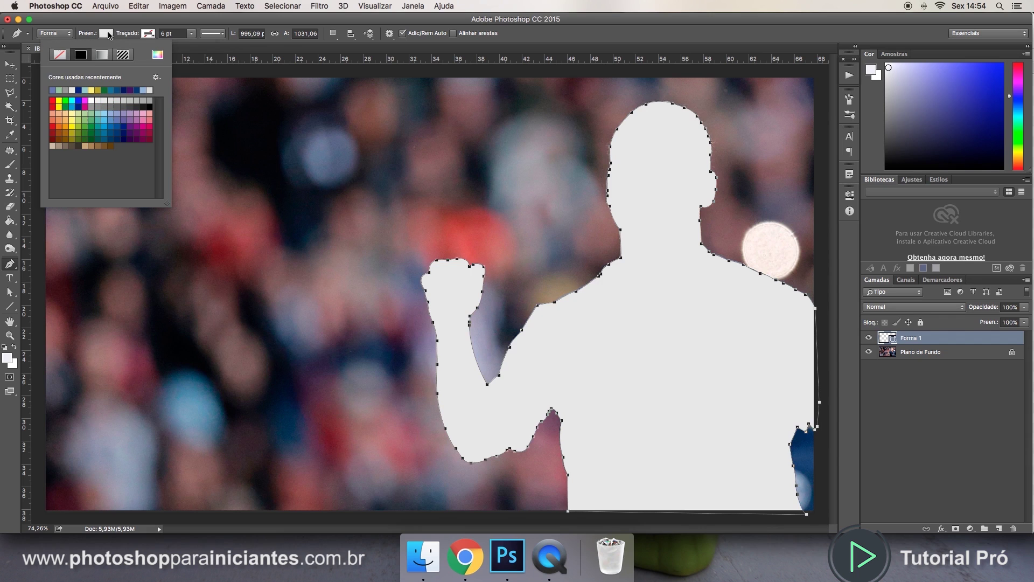
click(67, 54)
click(154, 23)
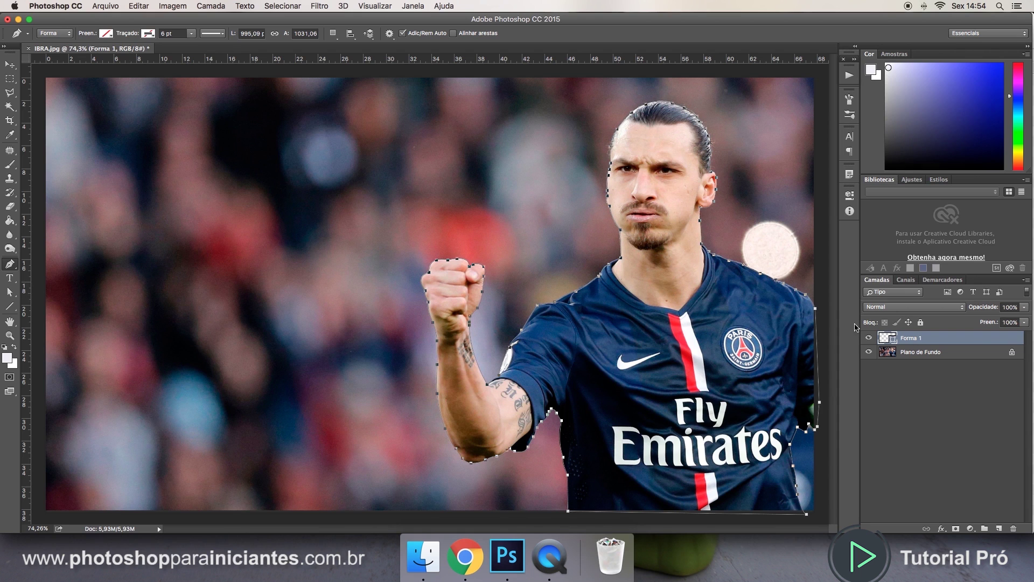
Step: Load the Forma 1 outline as a selection and copy the player from Plano de Fundo onto a new layer
super+click(889, 338)
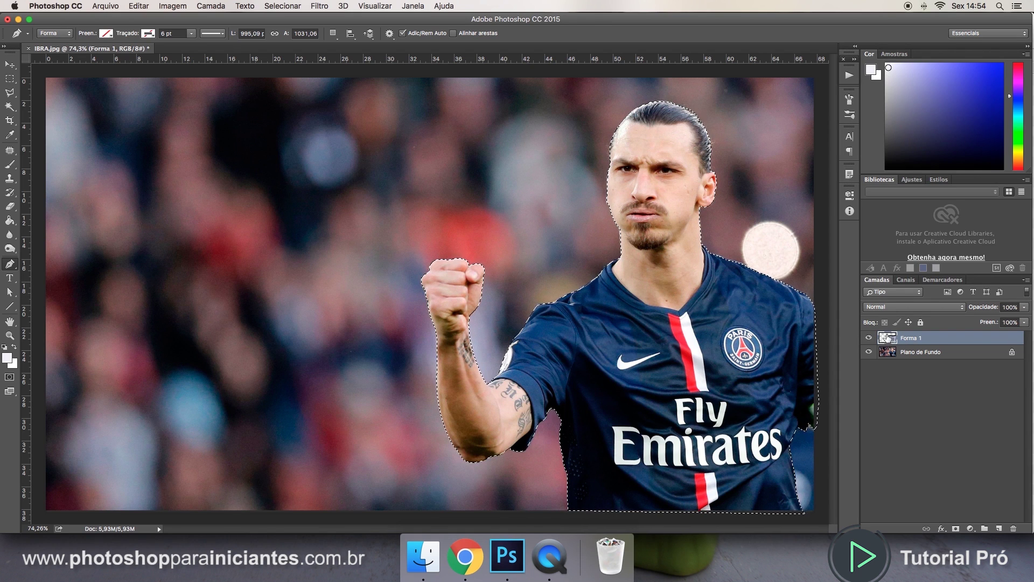
click(913, 353)
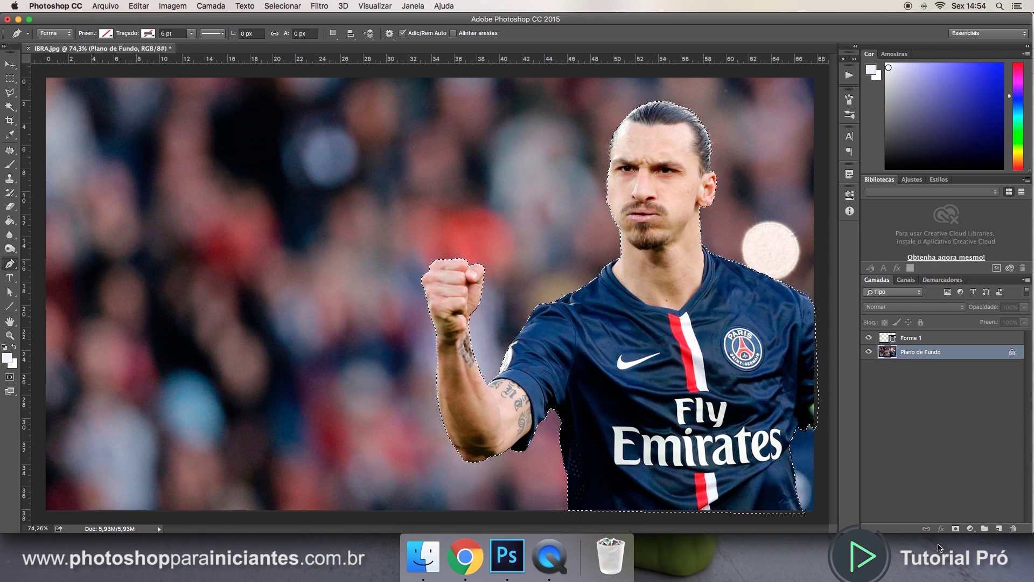
click(956, 529)
Step: Toggle the visibility of the Plano de Fundo layer to compare, leaving it hidden
click(868, 366)
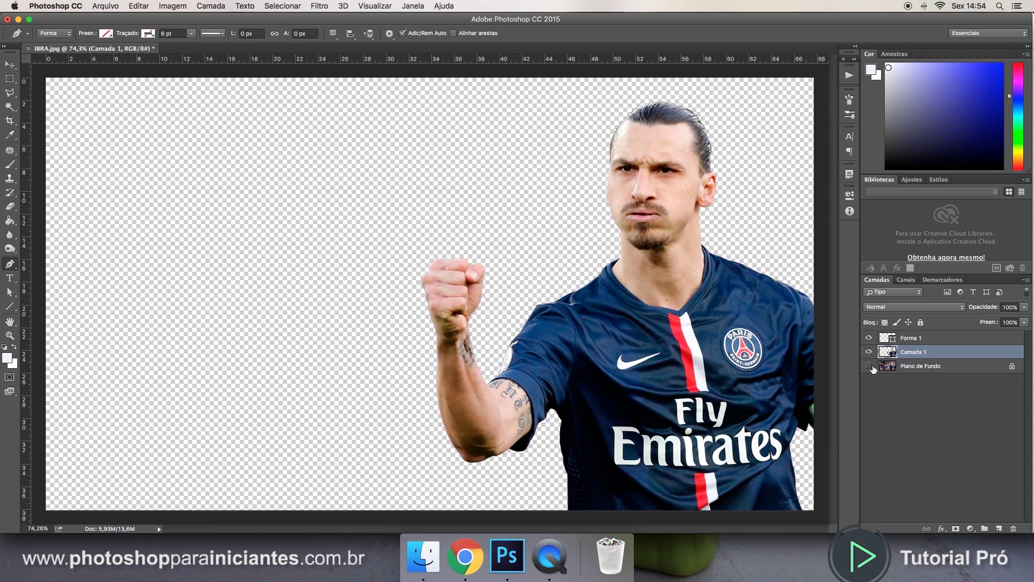
click(869, 366)
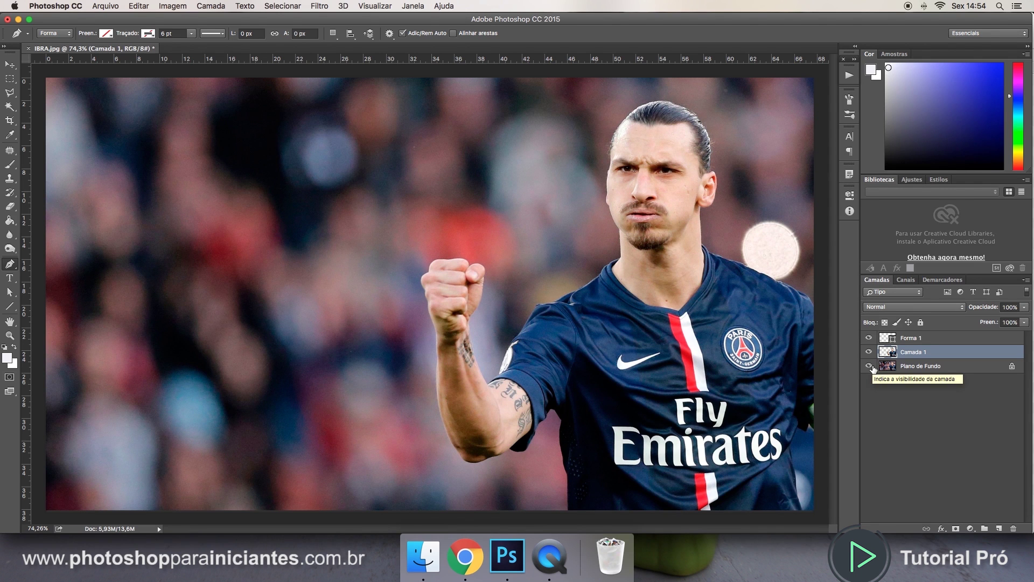
click(869, 367)
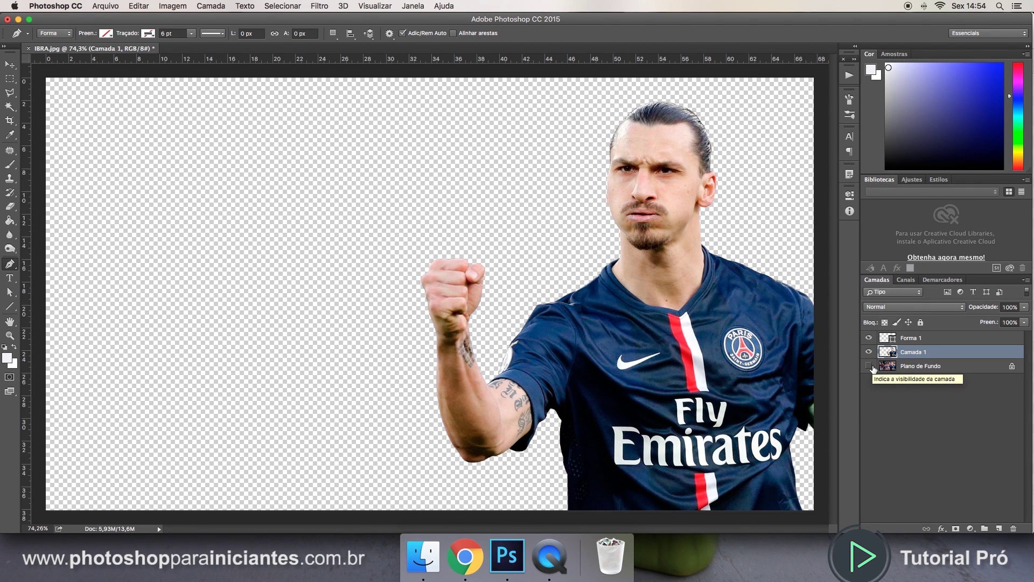